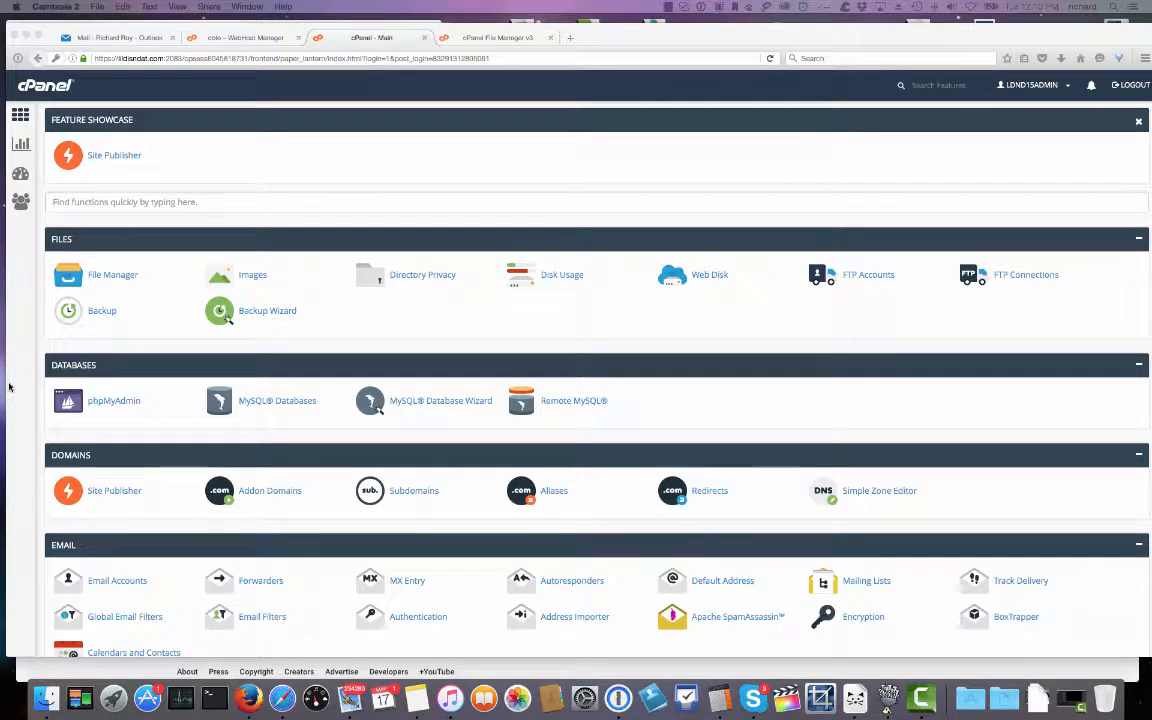
Switch to the File Manager v3 tab to list public_html, etc, logs and mail.
{"action": "left_click", "coordinate": [500, 37]}
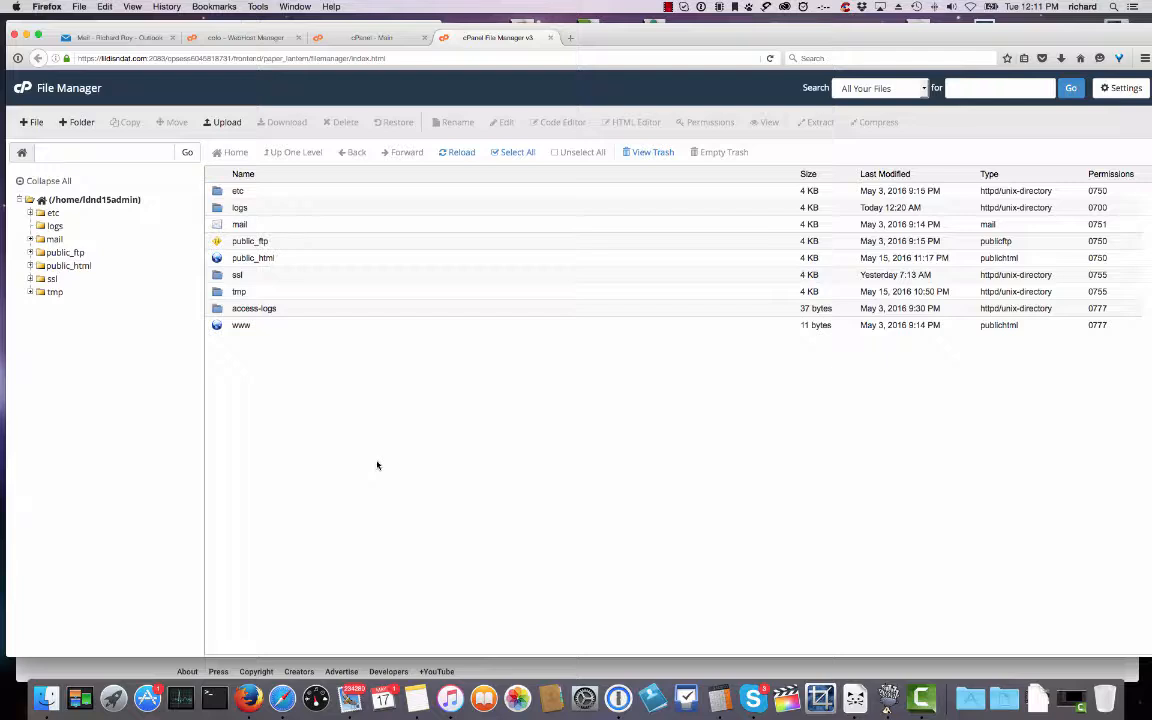
Open public_html and move the Store folder to the trash.
{"action": "double_click", "coordinate": [214, 258]}
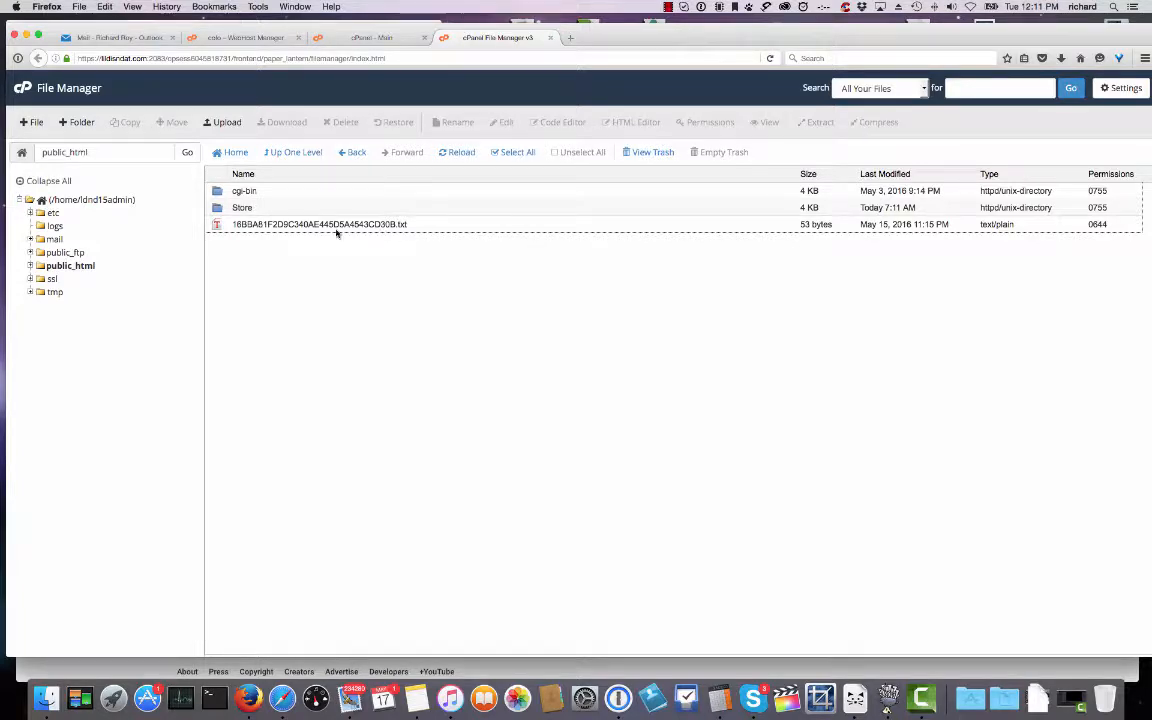
{"action": "left_click", "coordinate": [220, 208]}
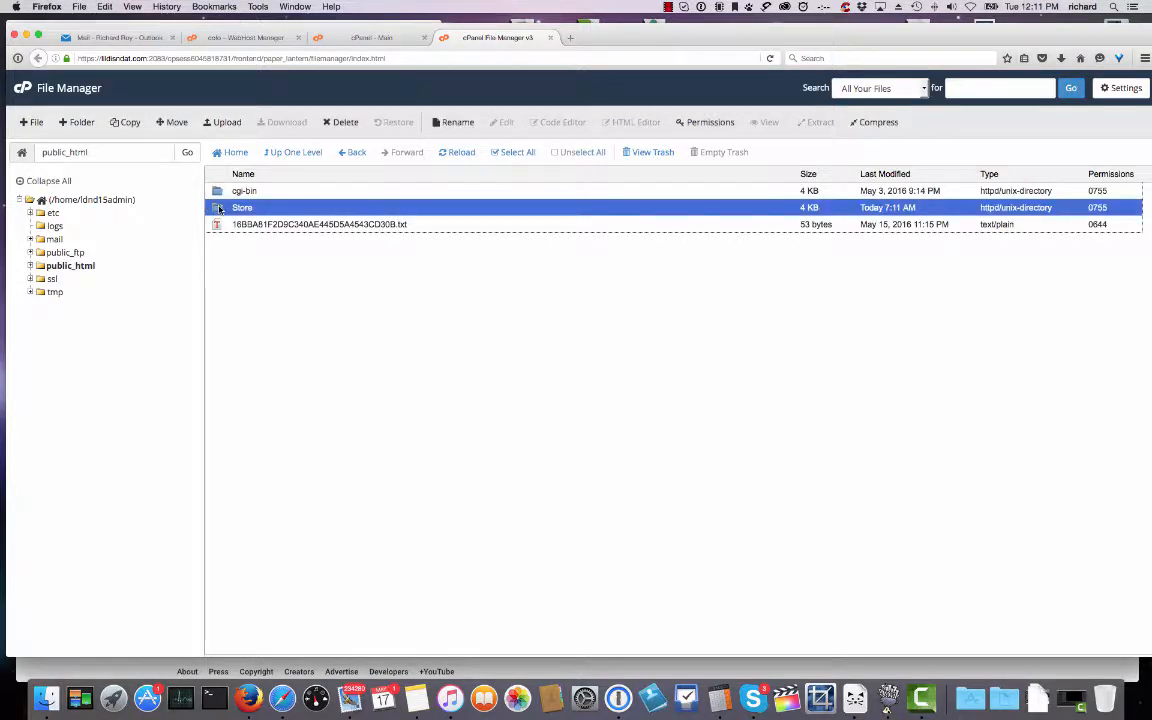
{"action": "left_click", "coordinate": [337, 122]}
{"action": "left_click", "coordinate": [677, 401]}
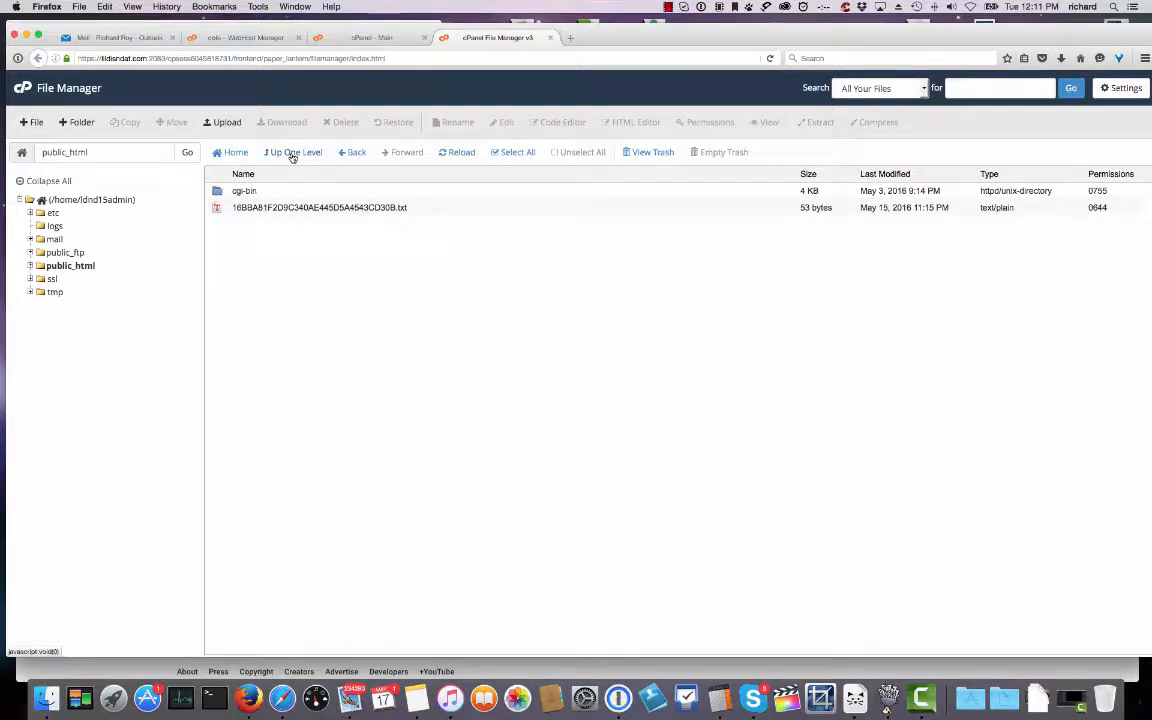
Upload wordpress-4.4.zip from Dropbox's wordpress-4.4 folder into public_html.
{"action": "left_click", "coordinate": [222, 122]}
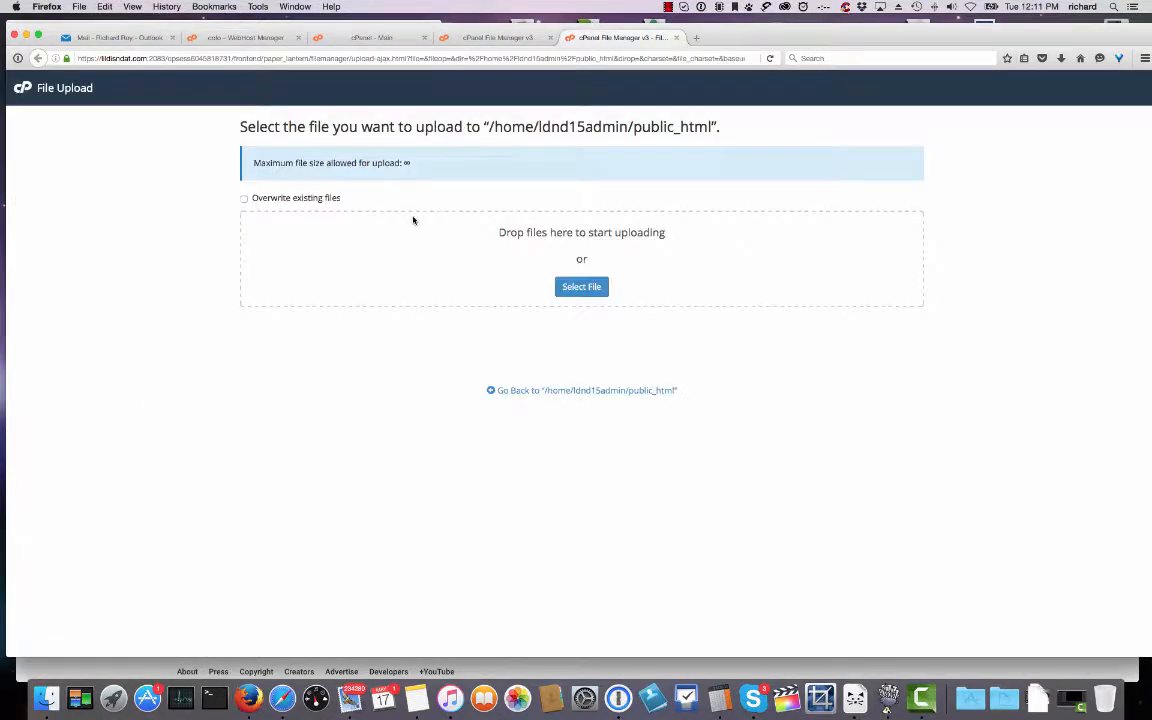
{"action": "left_click", "coordinate": [581, 287]}
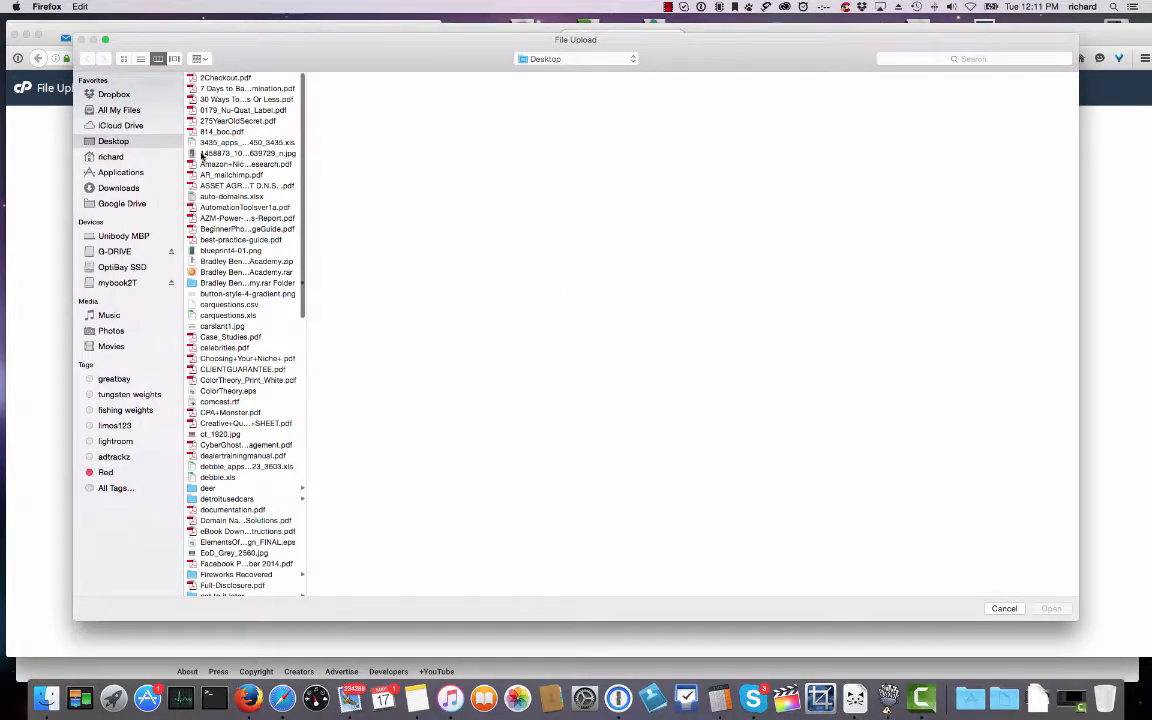
{"action": "left_click", "coordinate": [120, 95]}
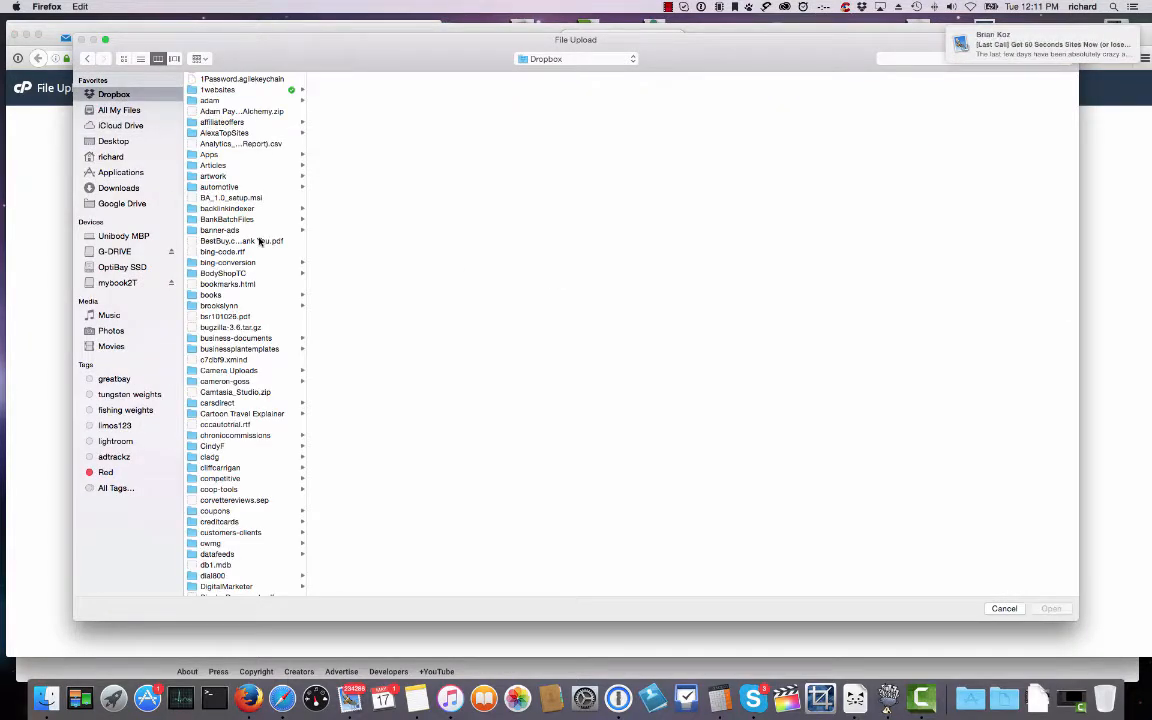
{"action": "scroll", "coordinate": [256, 300], "scroll_direction": "down", "scroll_amount": 10}
{"action": "scroll", "coordinate": [256, 334], "scroll_direction": "down", "scroll_amount": 15}
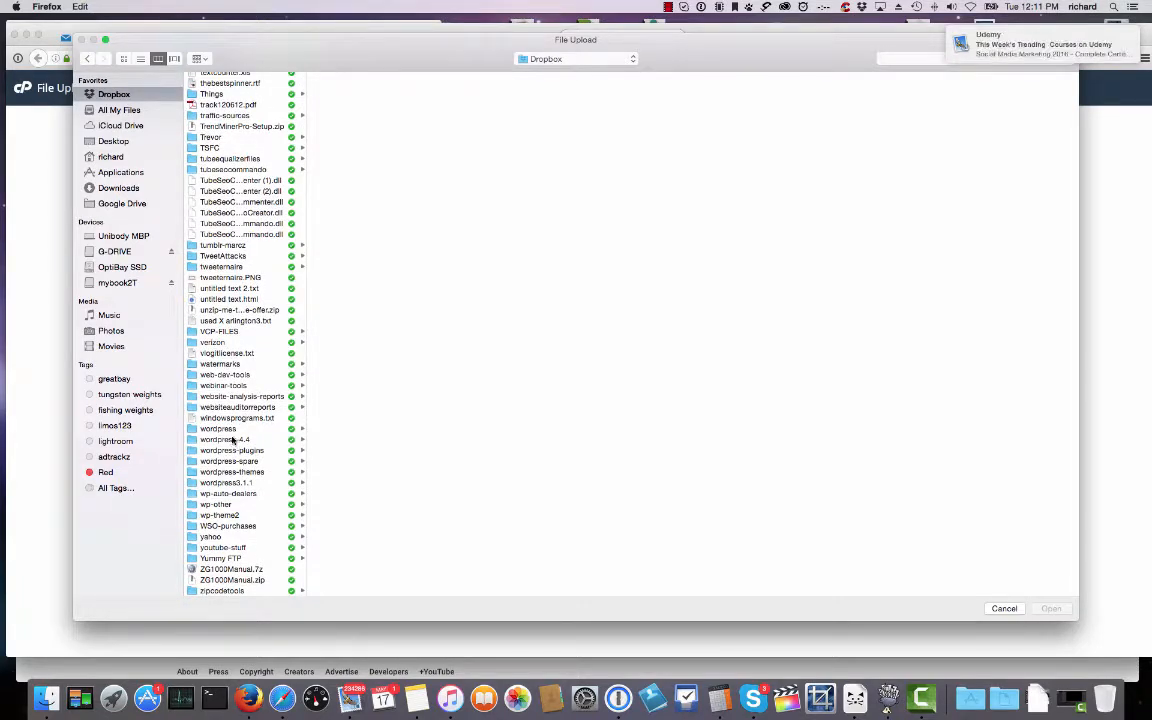
{"action": "left_click", "coordinate": [233, 440]}
{"action": "left_click", "coordinate": [350, 89]}
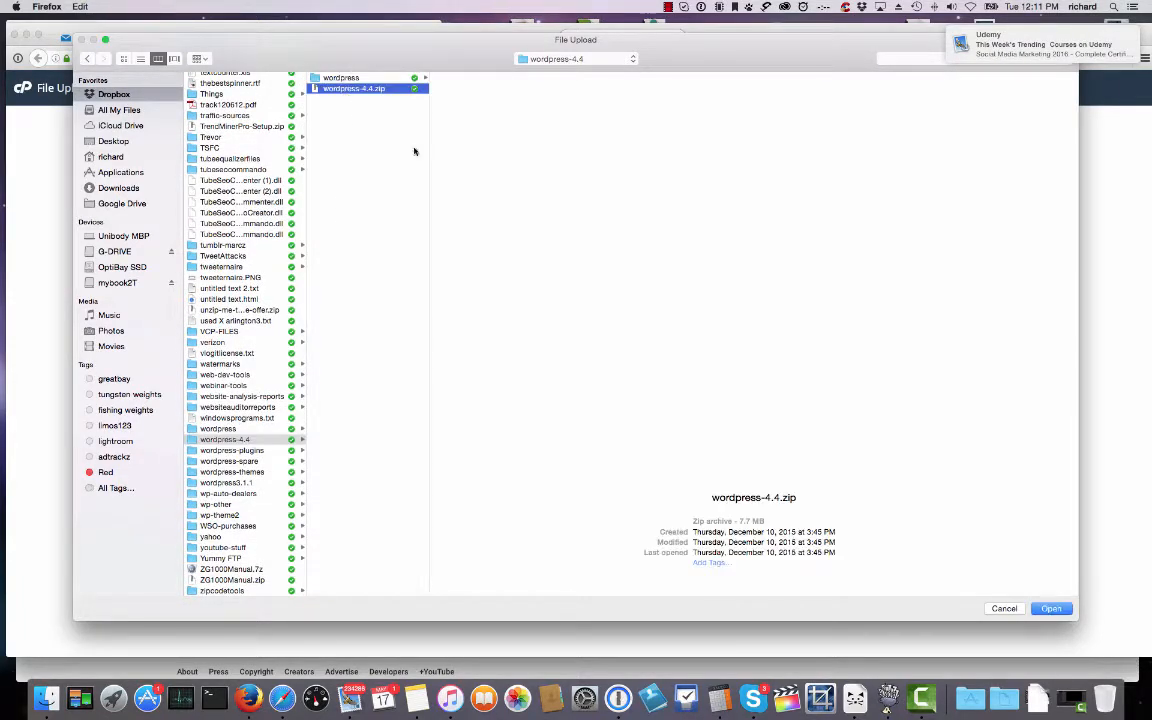
{"action": "left_click", "coordinate": [1052, 609]}
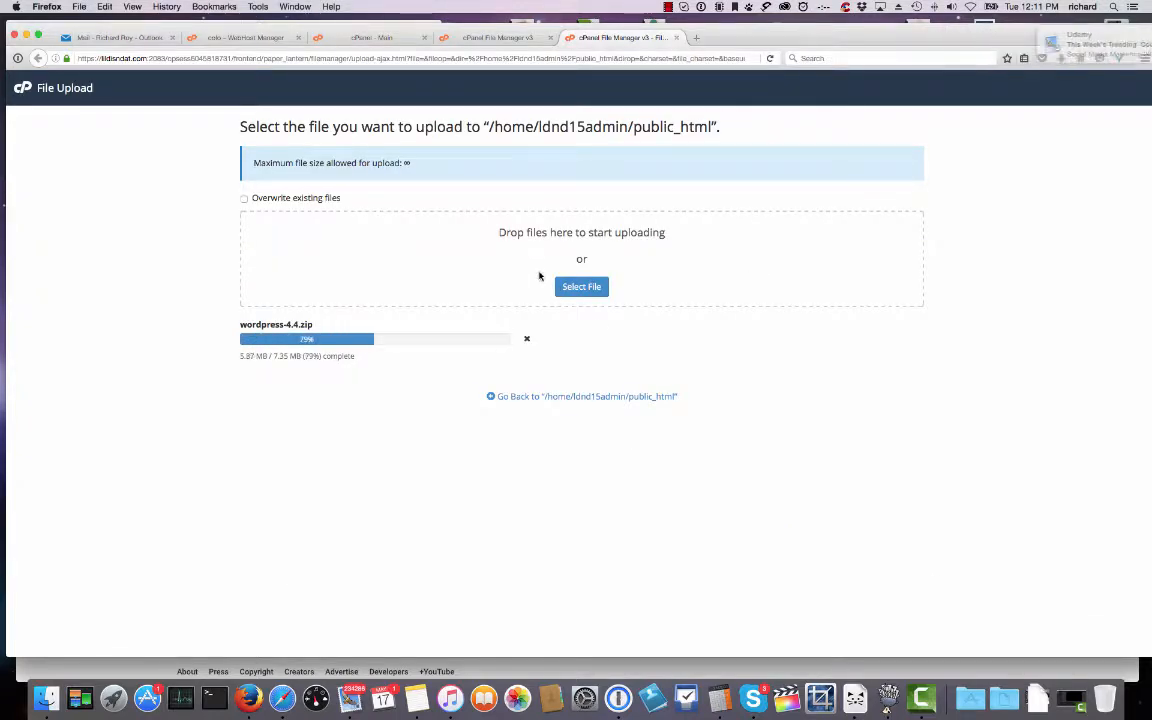
{"action": "left_click", "coordinate": [598, 398]}
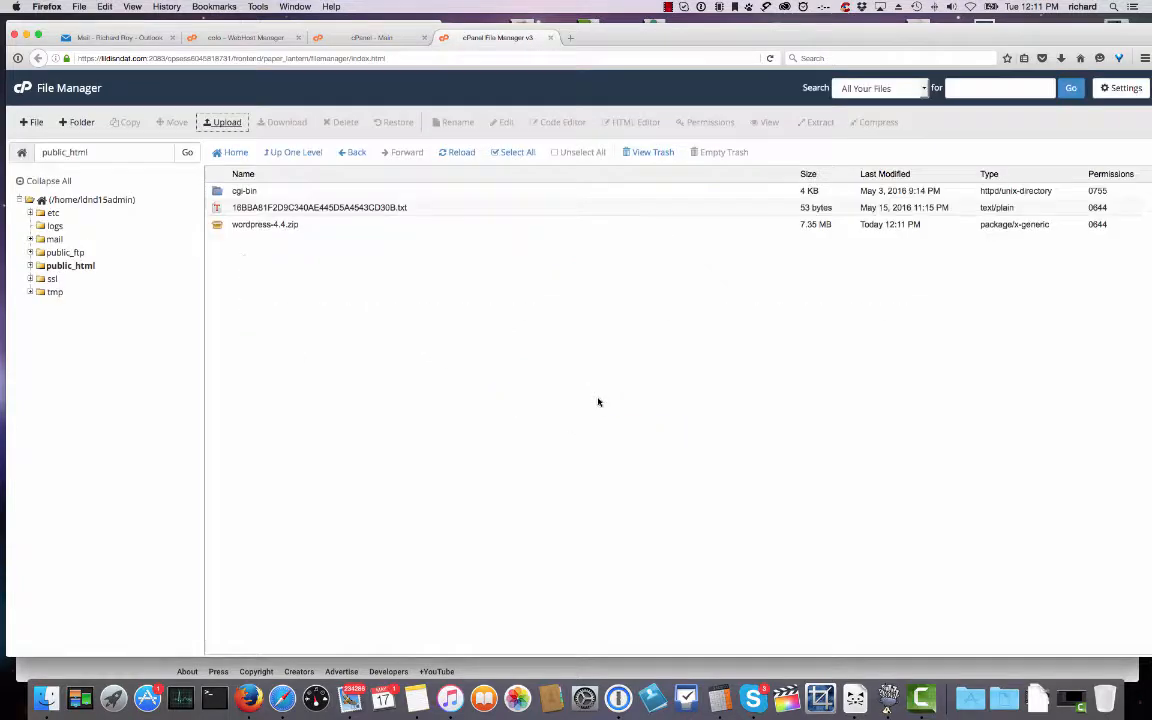
Extract wordpress-4.4.zip into public_html, producing a wordpress folder.
{"action": "left_click", "coordinate": [223, 227]}
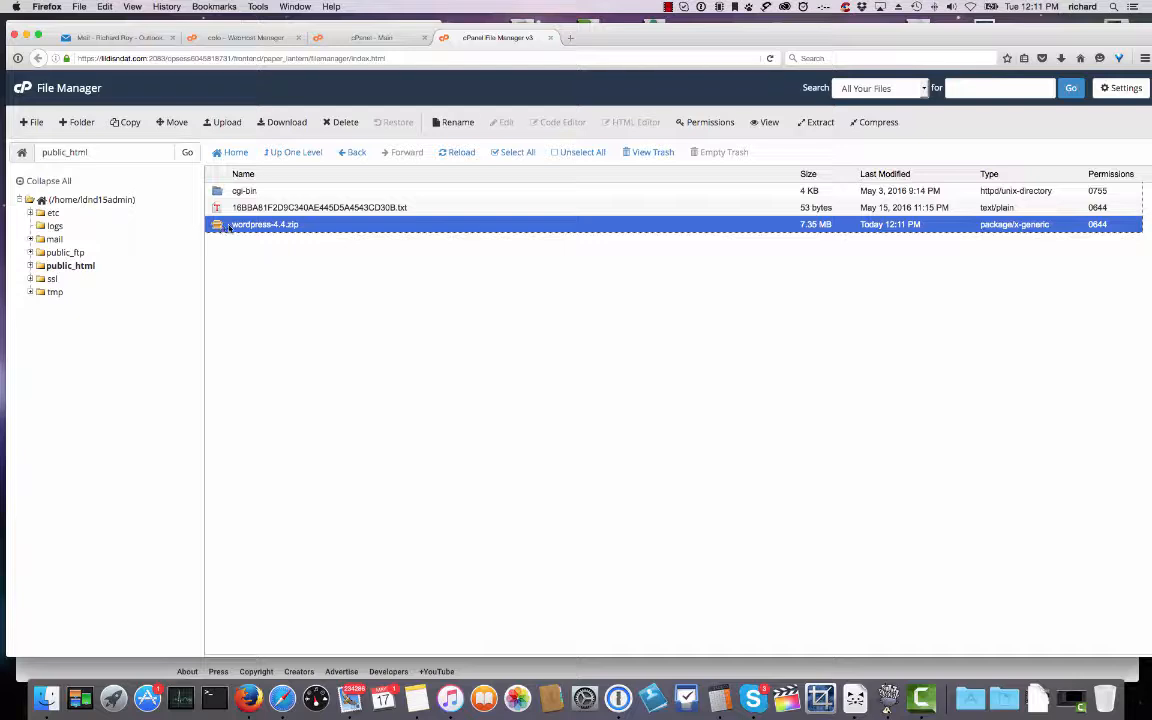
{"action": "left_click", "coordinate": [815, 122]}
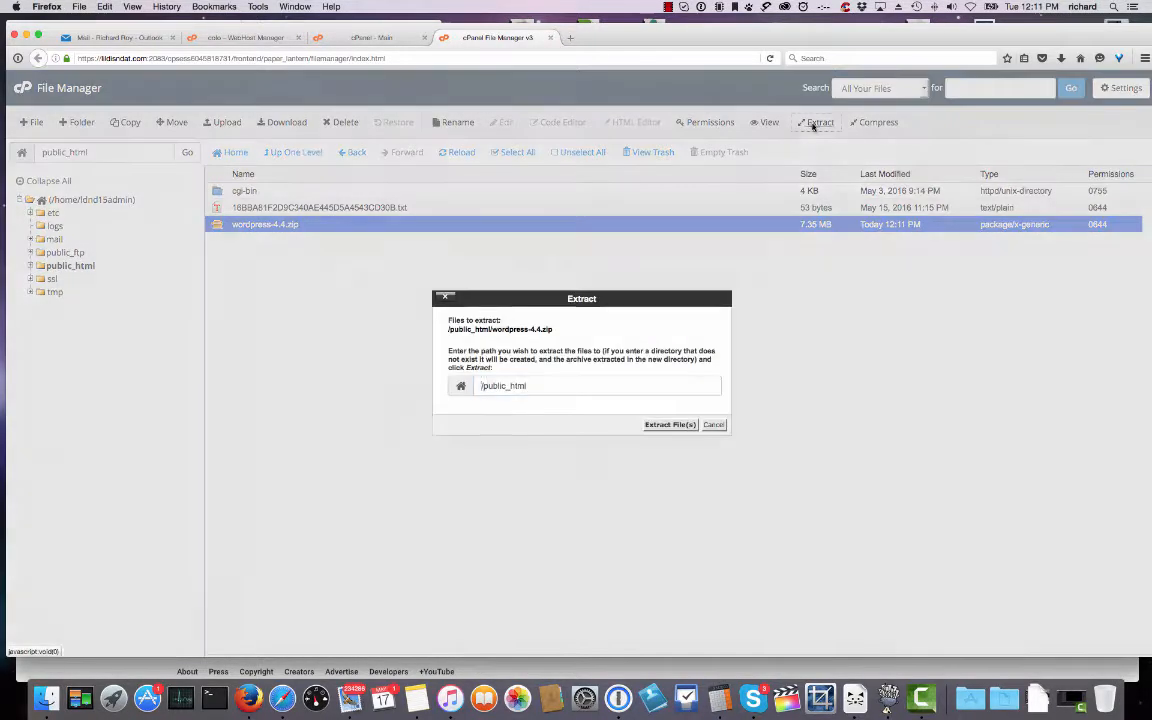
{"action": "left_click", "coordinate": [656, 426]}
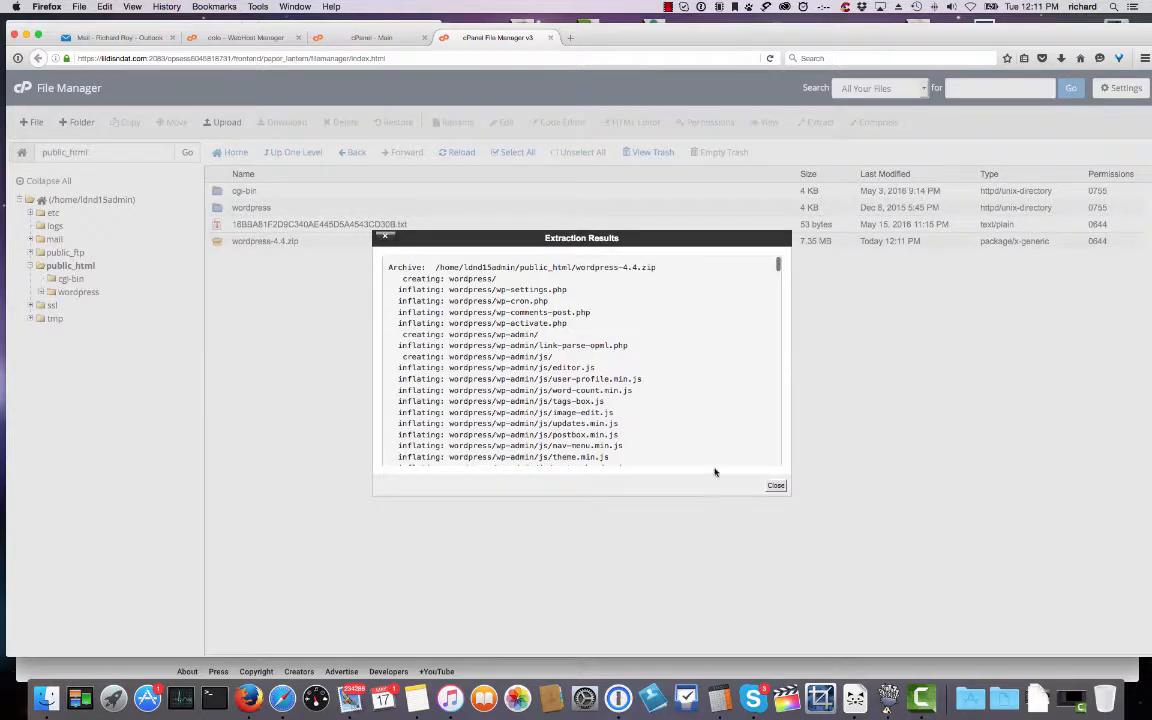
{"action": "left_click", "coordinate": [775, 486]}
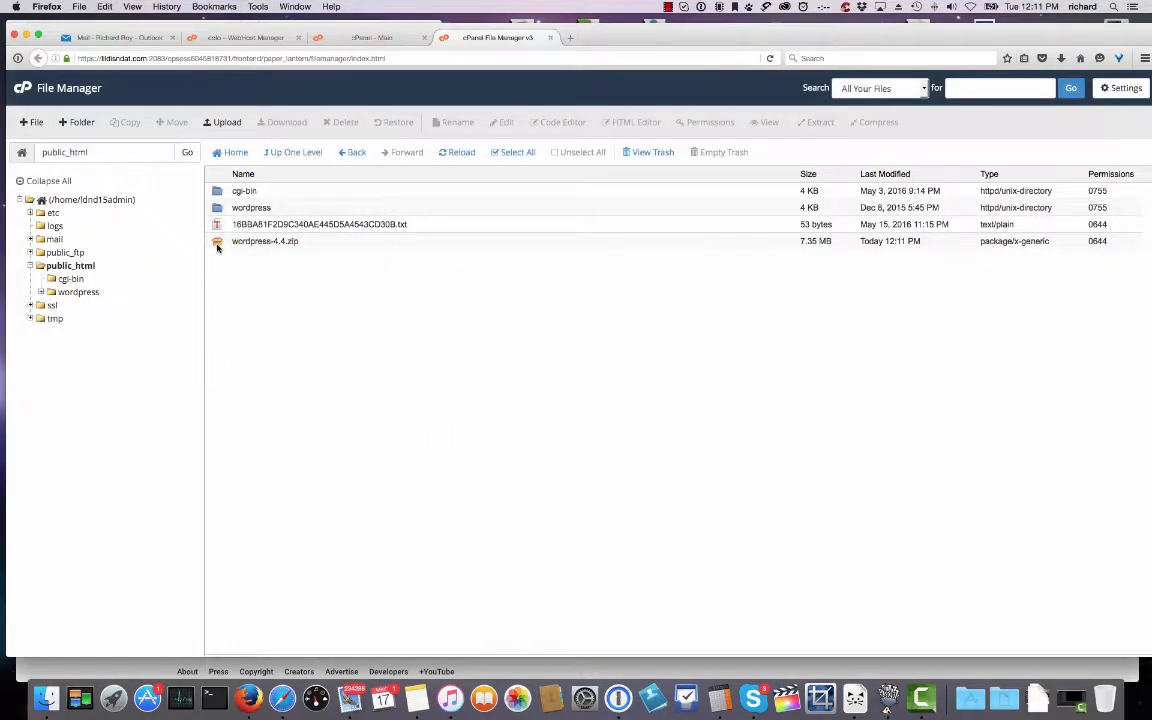
Delete the wordpress-4.4.zip archive from public_html.
{"action": "left_click", "coordinate": [217, 244]}
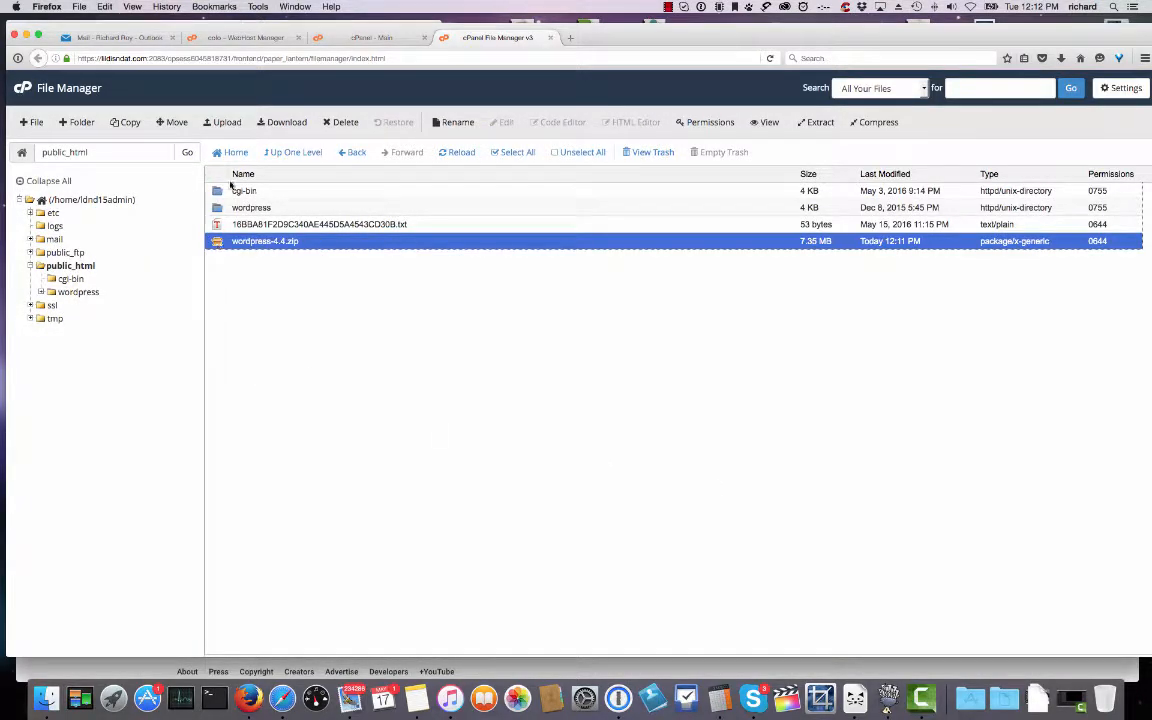
{"action": "left_click", "coordinate": [341, 122]}
{"action": "left_click", "coordinate": [681, 401]}
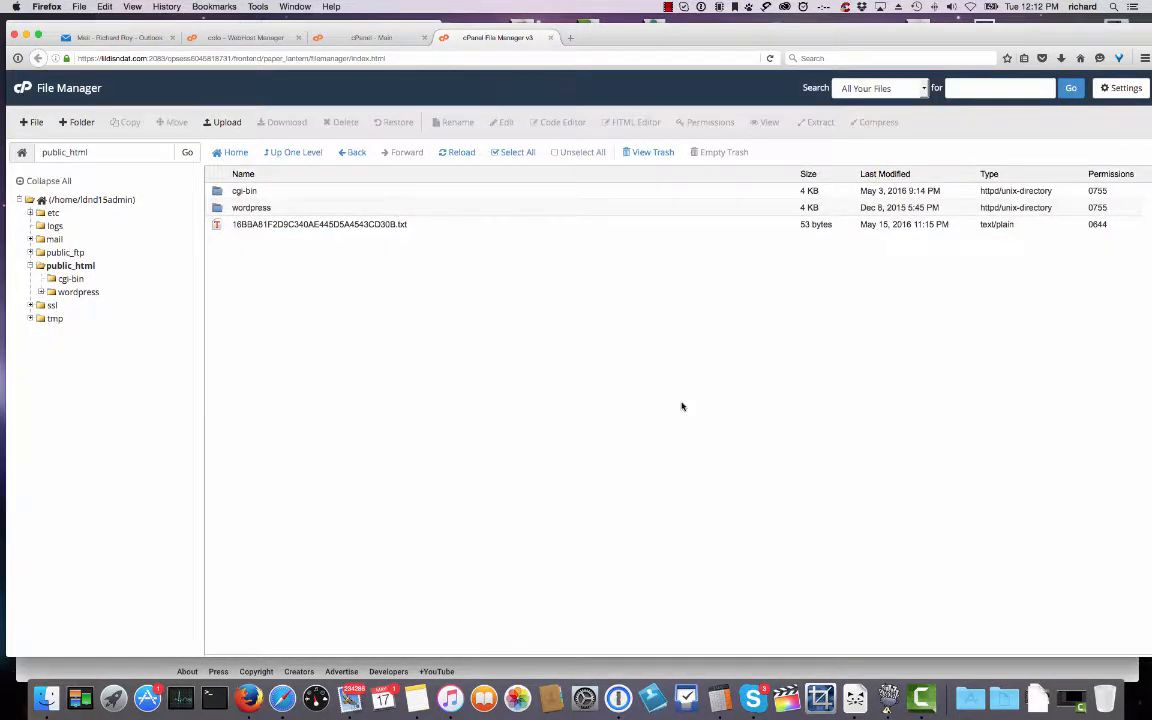
Move every item in the wordpress folder to /public_html/ and go back up to public_html.
{"action": "double_click", "coordinate": [217, 208]}
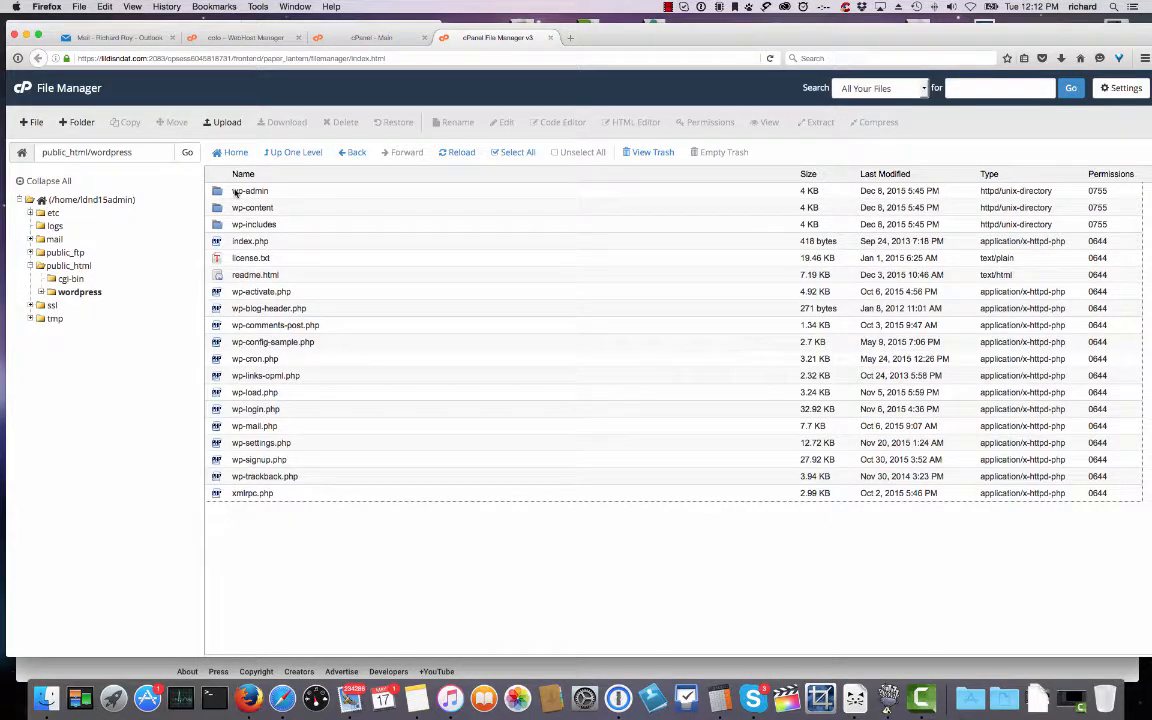
{"action": "left_click", "coordinate": [236, 191]}
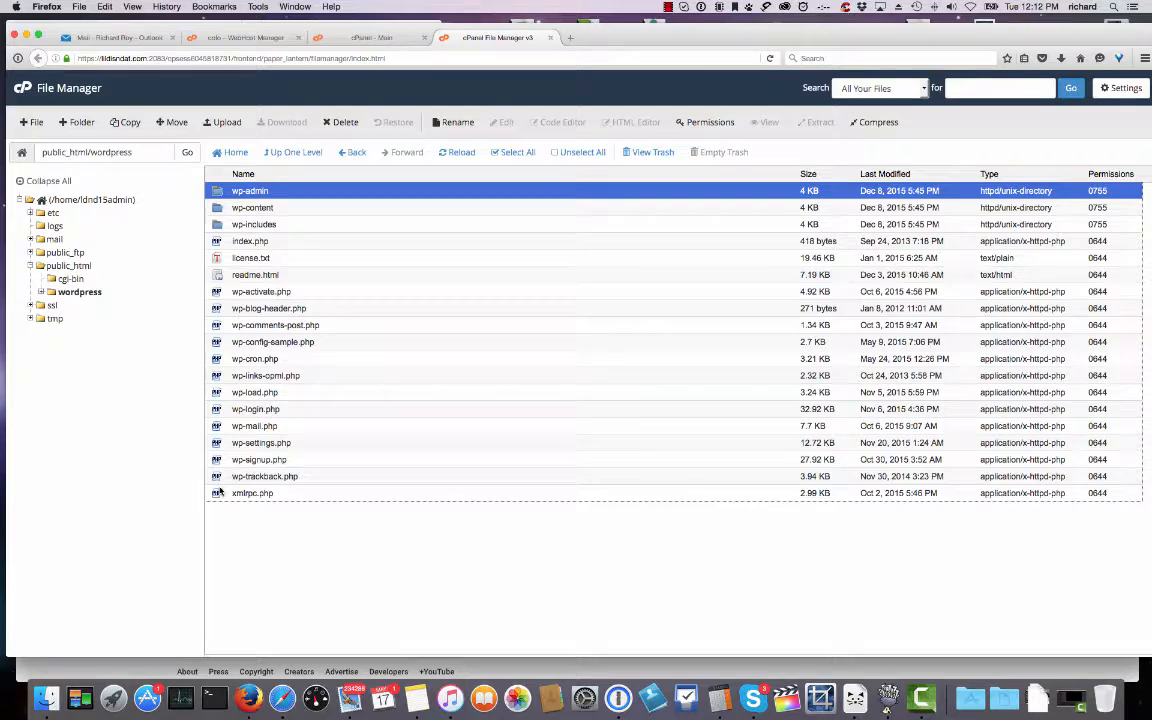
{"action": "left_click", "coordinate": [217, 493], "text": "shift"}
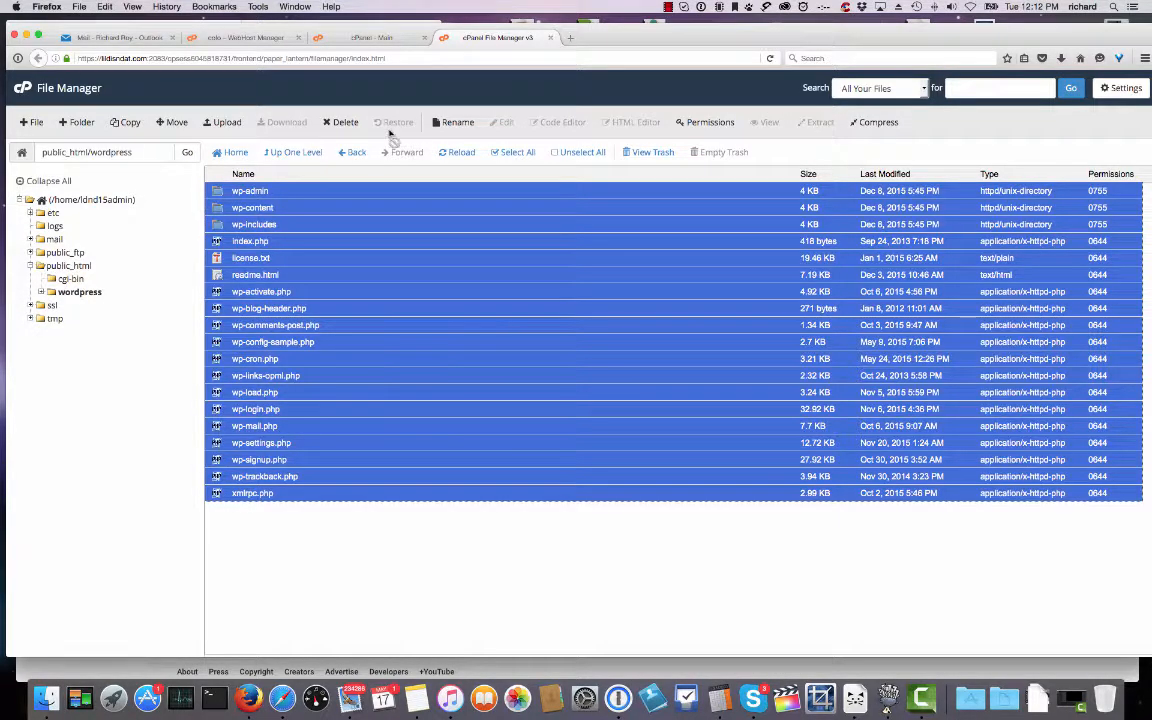
{"action": "left_click", "coordinate": [178, 122]}
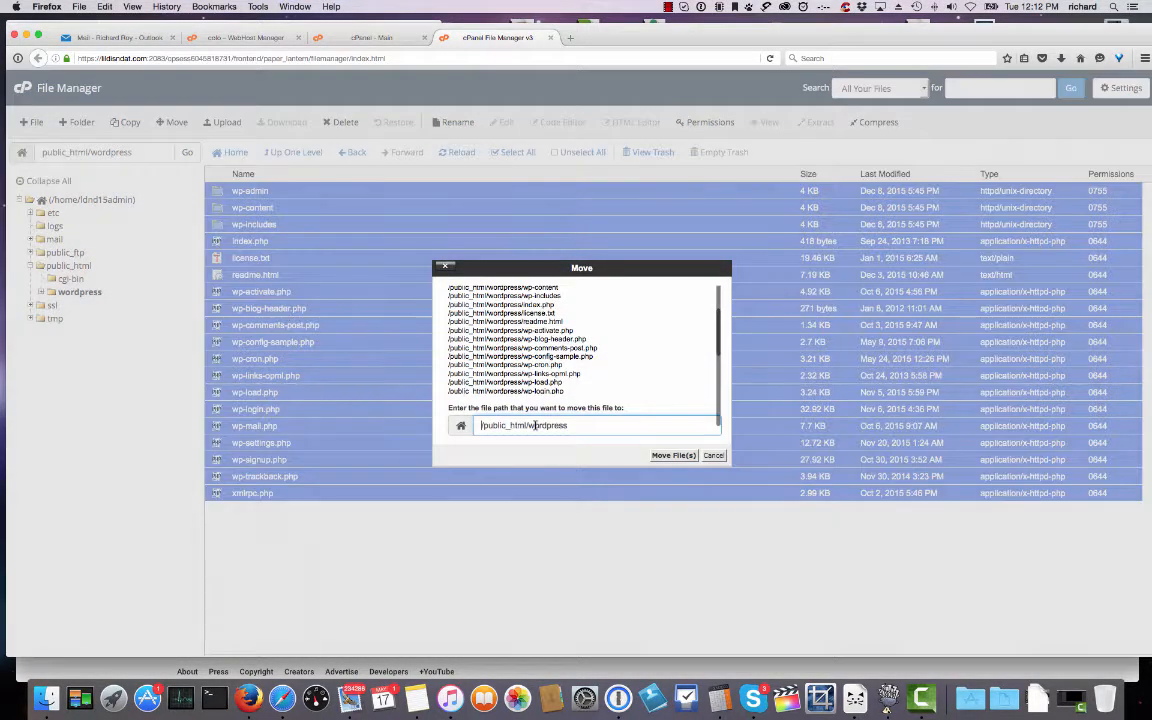
{"action": "left_click_drag", "start_coordinate": [532, 427], "coordinate": [591, 427]}
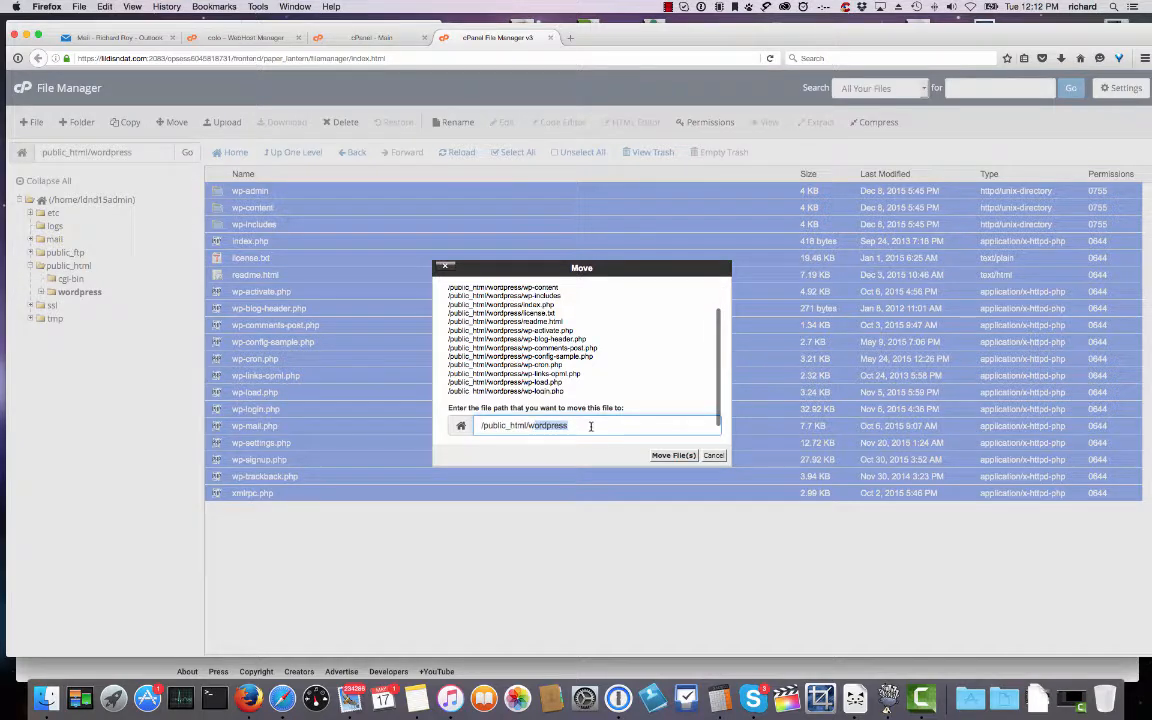
{"action": "key", "text": "BackSpace"}
{"action": "key", "text": "BackSpace"}
{"action": "key", "text": "Return"}
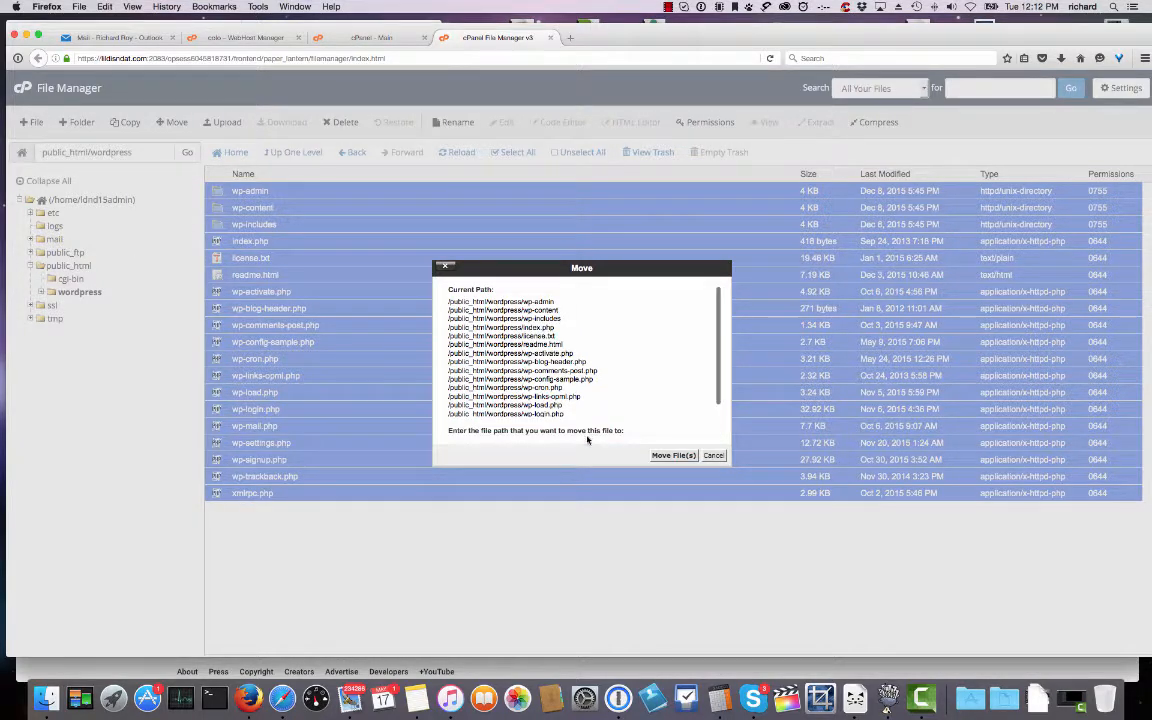
{"action": "left_click", "coordinate": [670, 459]}
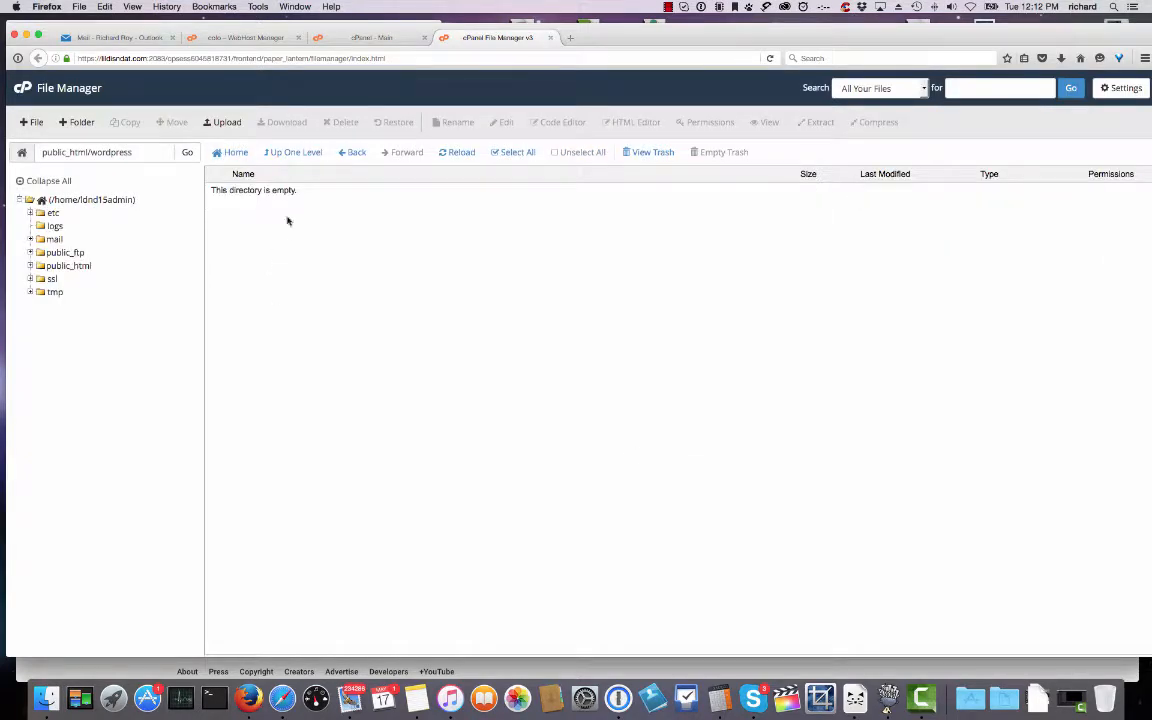
{"action": "left_click", "coordinate": [291, 155]}
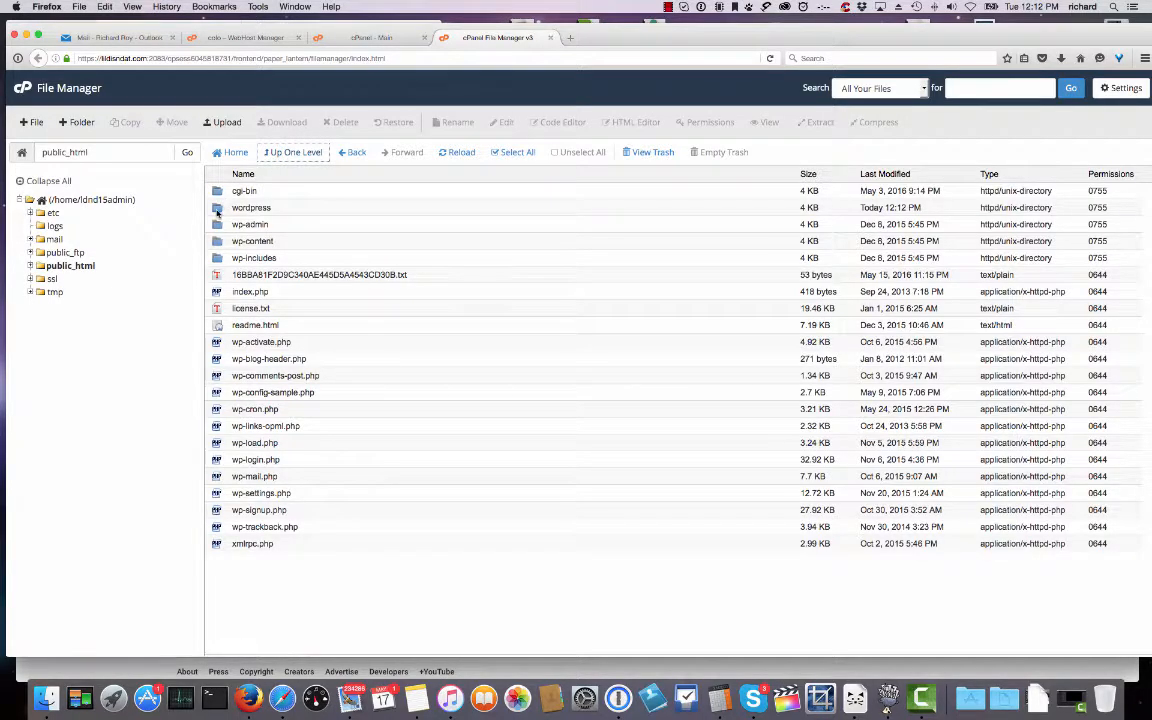
Trash the empty wordpress folder from public_html.
{"action": "left_click", "coordinate": [250, 207]}
{"action": "left_click", "coordinate": [342, 122]}
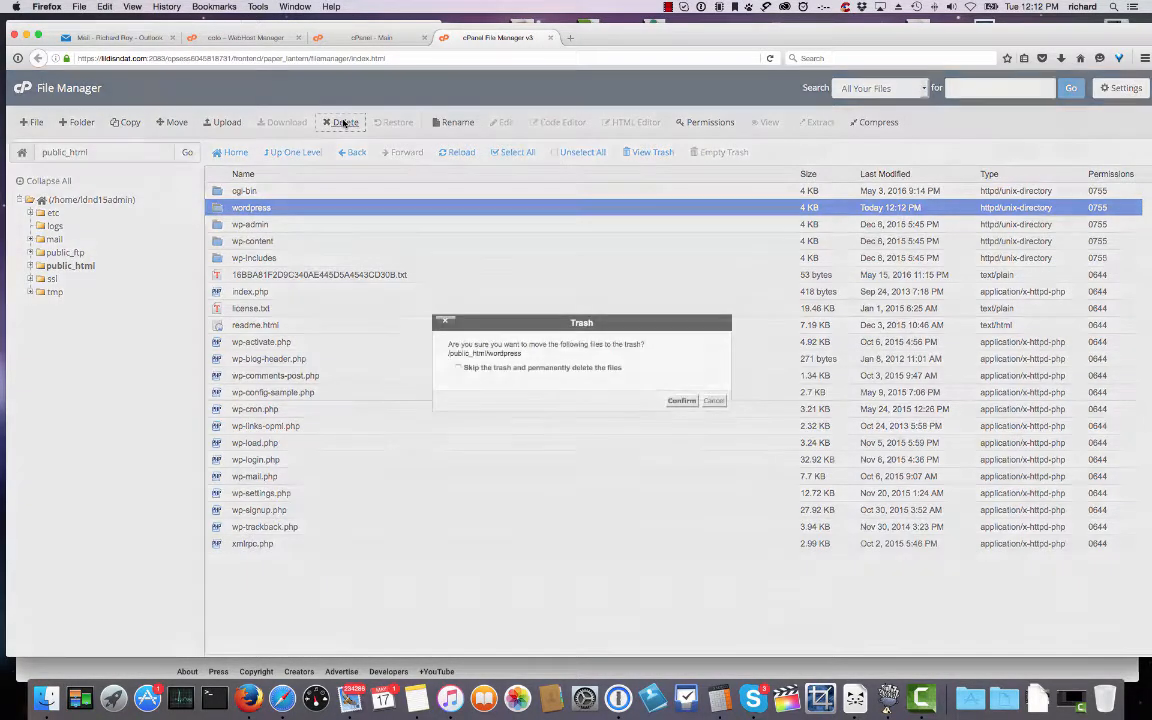
{"action": "left_click", "coordinate": [683, 401]}
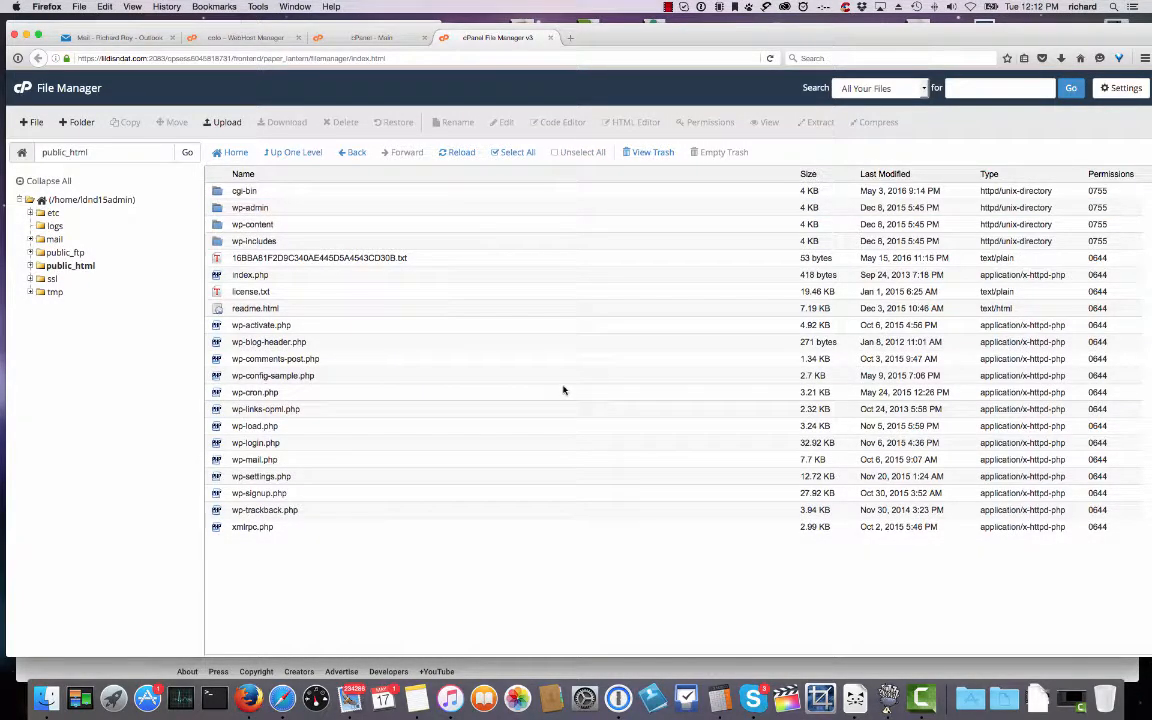
{"action": "left_click", "coordinate": [254, 378]}
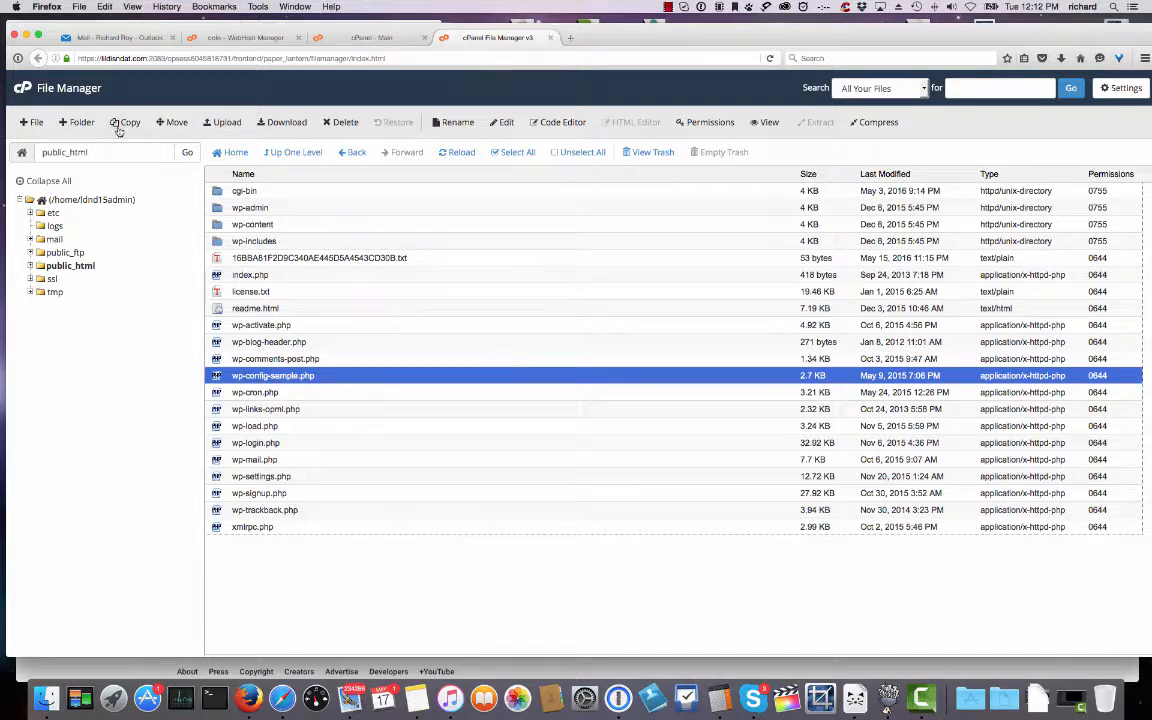
Rename wp-config-sample.php to wp-config.php.
{"action": "left_click", "coordinate": [452, 122]}
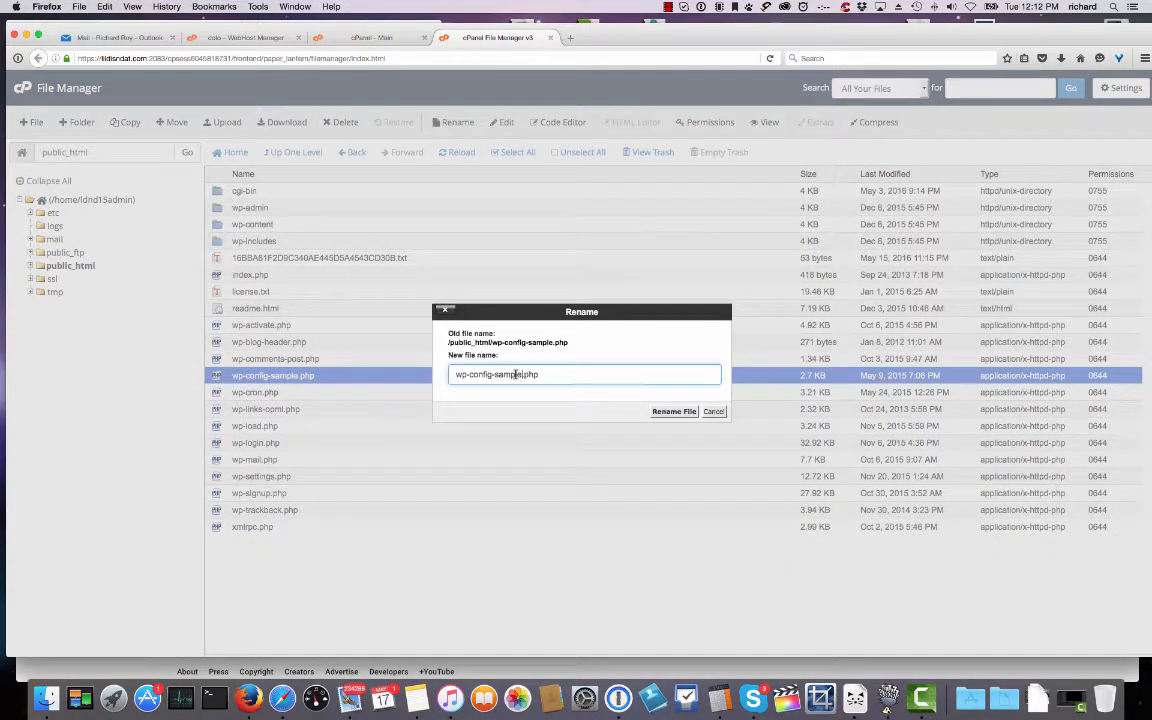
{"action": "key", "text": "BackSpace"}
{"action": "key", "text": "BackSpace"}
{"action": "key", "text": "BackSpace"}
{"action": "key", "text": "BackSpace"}
{"action": "key", "text": "BackSpace"}
{"action": "key", "text": "BackSpace"}
{"action": "left_click", "coordinate": [669, 411]}
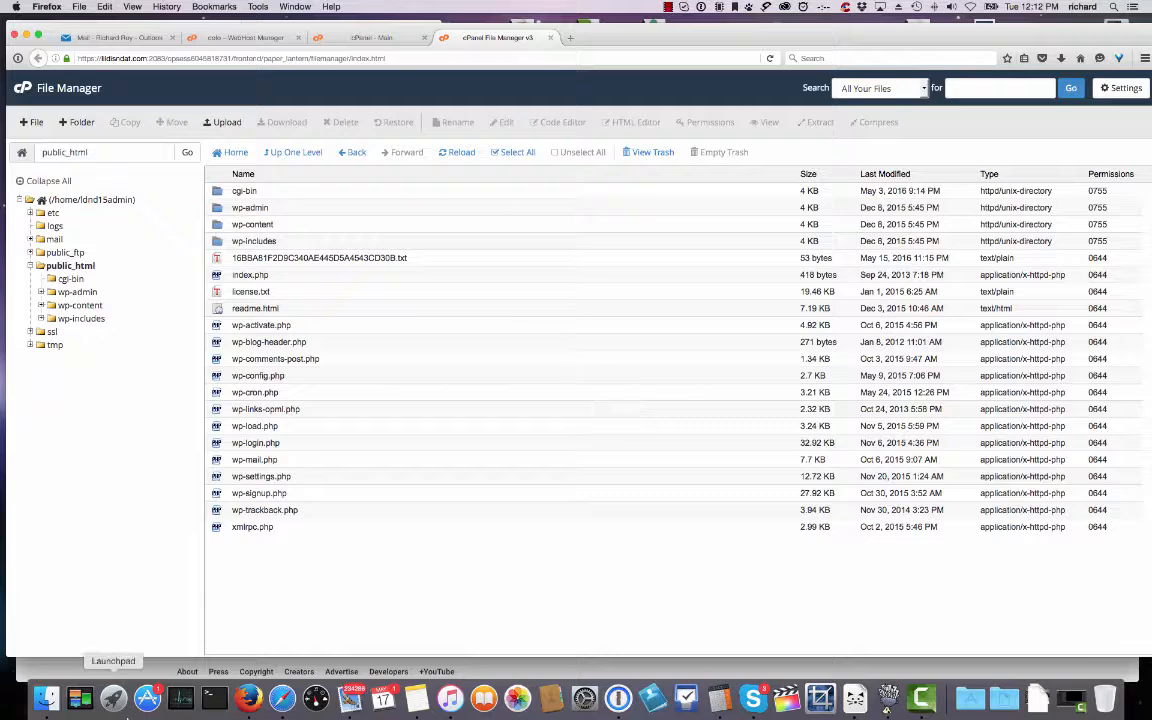
Delete license.txt and readme.html from public_html.
{"action": "left_click", "coordinate": [215, 292]}
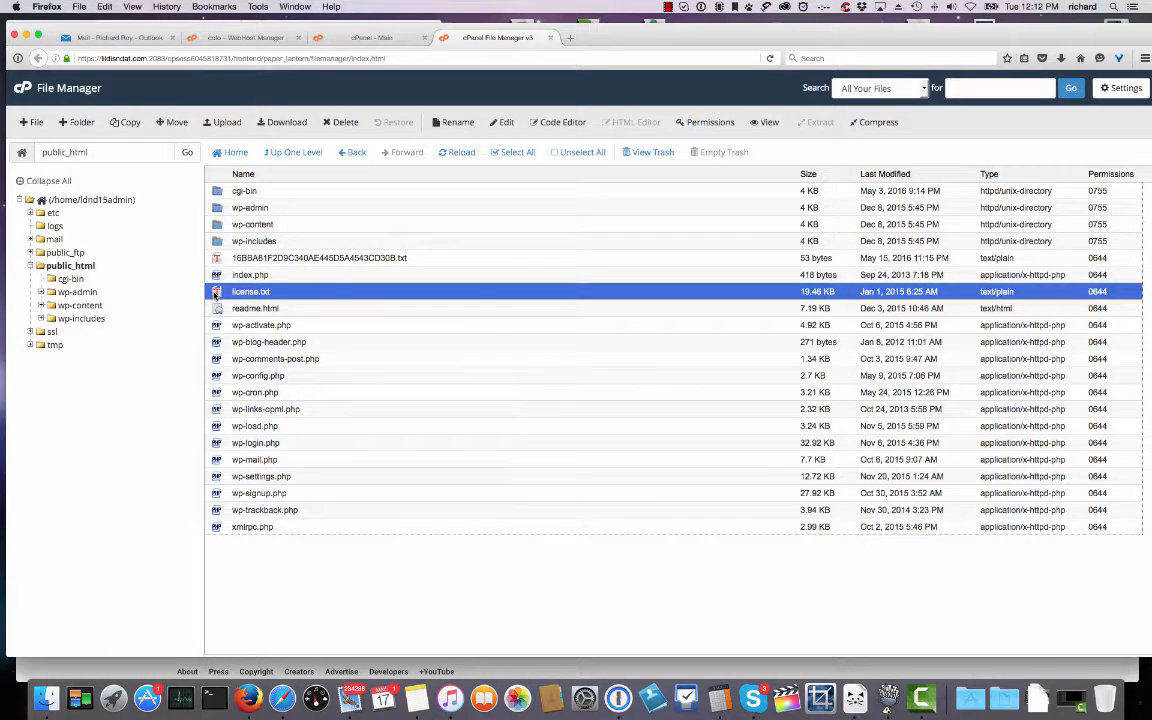
{"action": "left_click", "coordinate": [345, 123]}
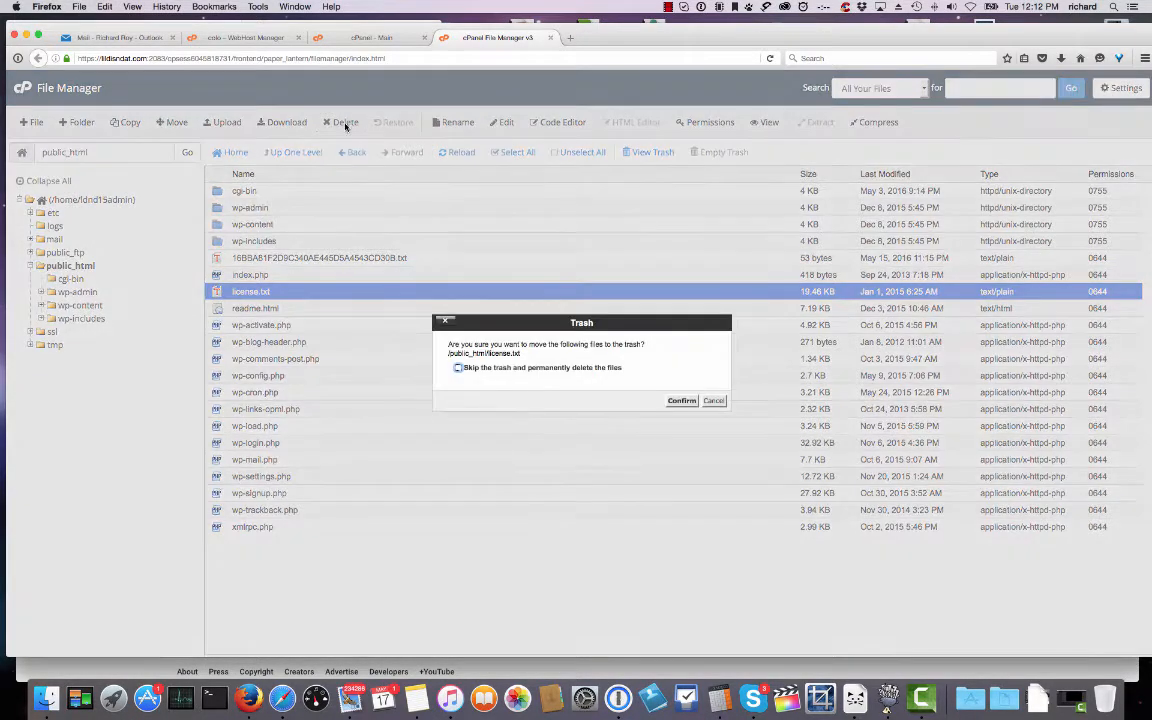
{"action": "left_click", "coordinate": [681, 400]}
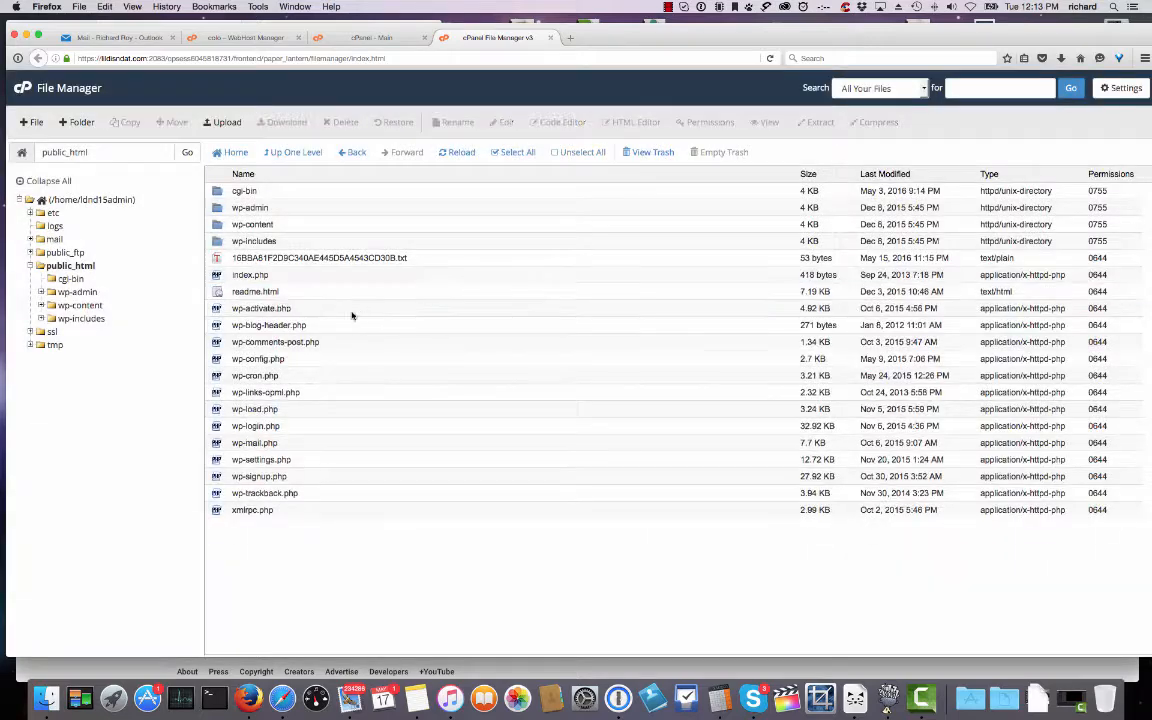
{"action": "left_click", "coordinate": [256, 292]}
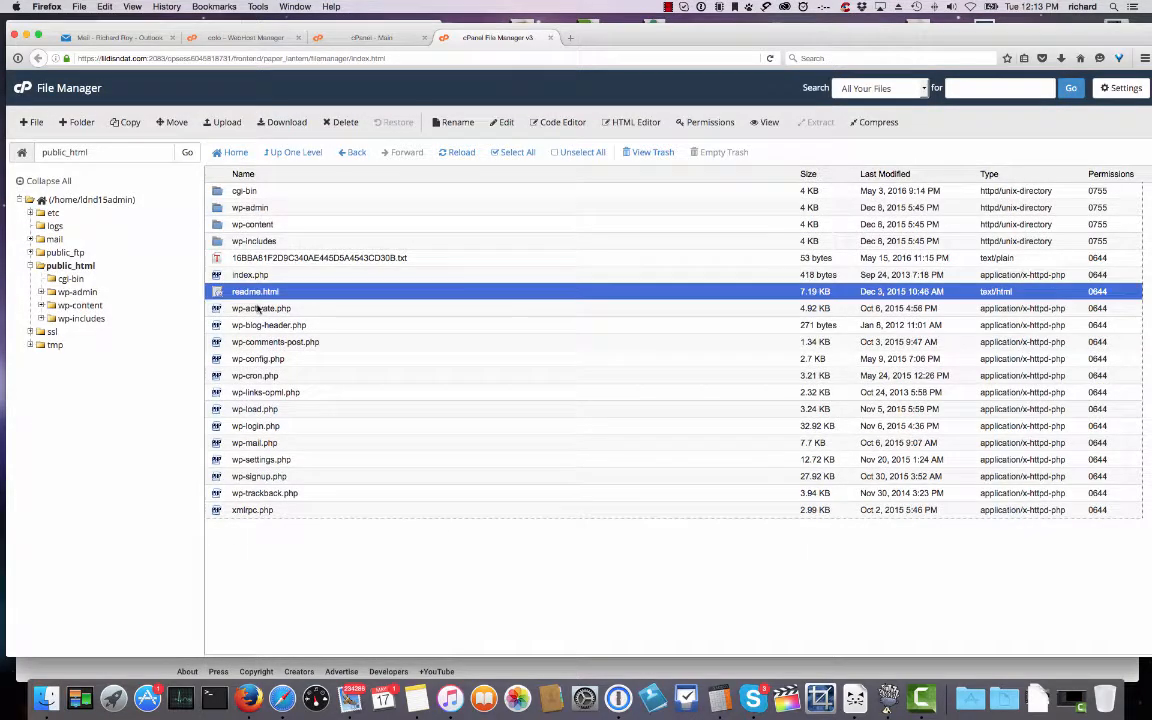
{"action": "left_click", "coordinate": [341, 123]}
{"action": "left_click", "coordinate": [679, 401]}
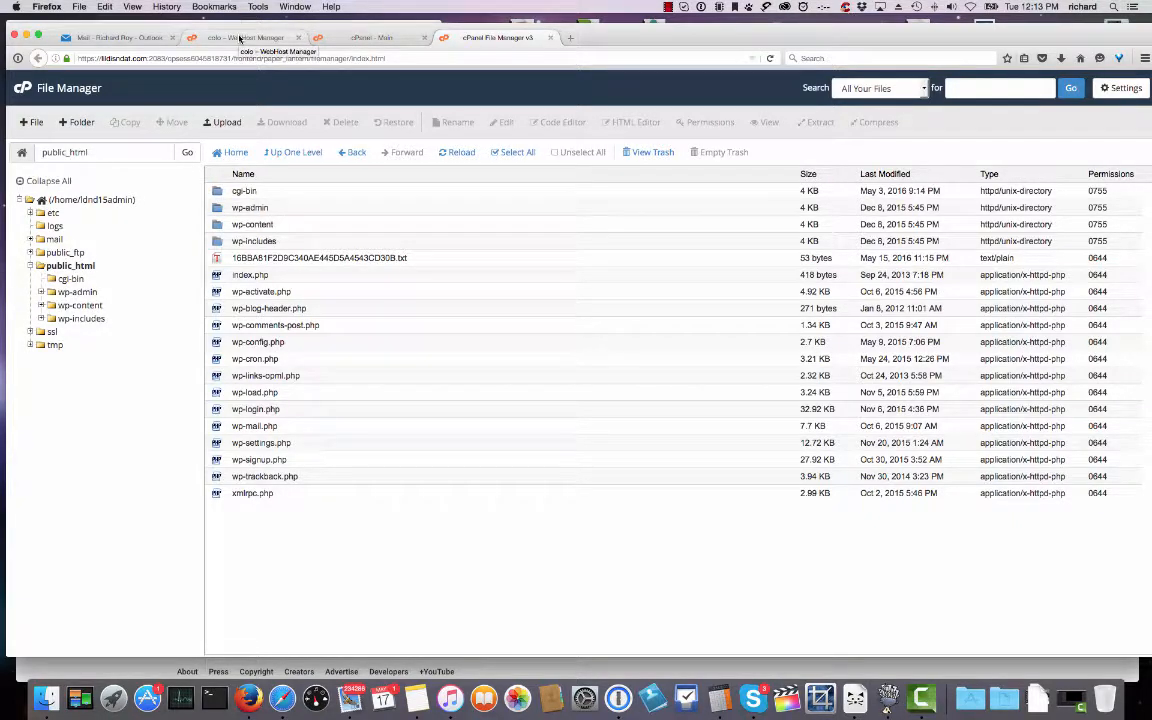
Open MySQL Databases from the cPanel home and permanently delete the existing database.
{"action": "left_click", "coordinate": [370, 37]}
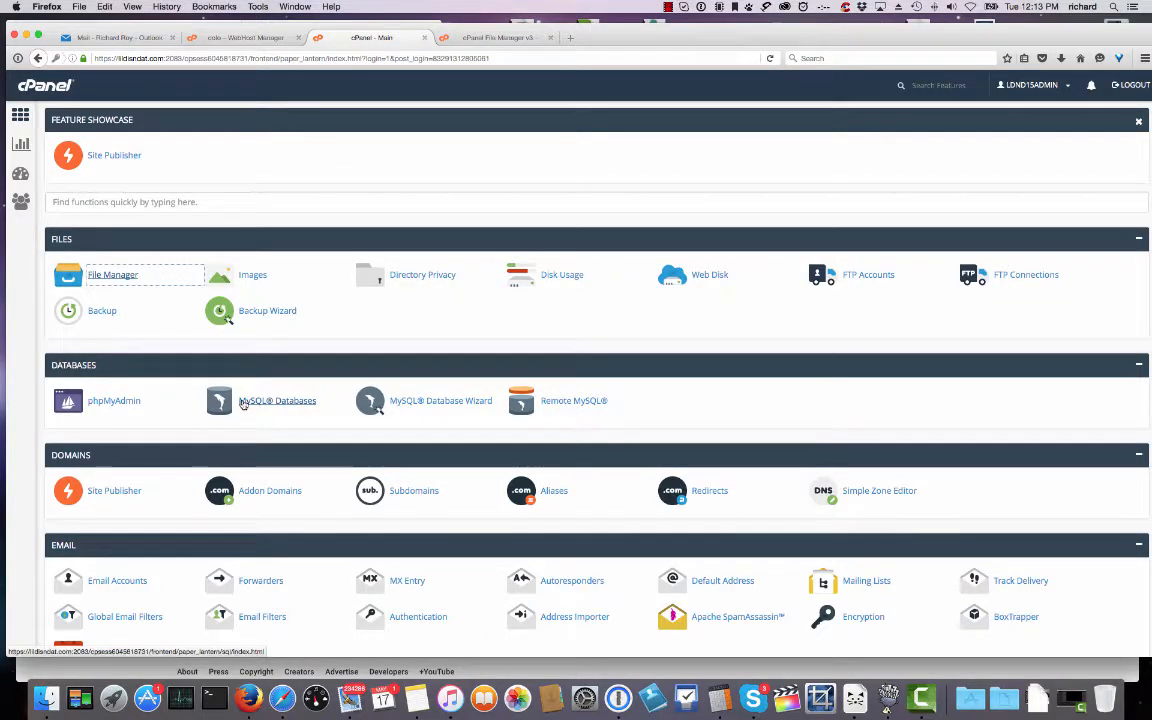
{"action": "left_click", "coordinate": [241, 402]}
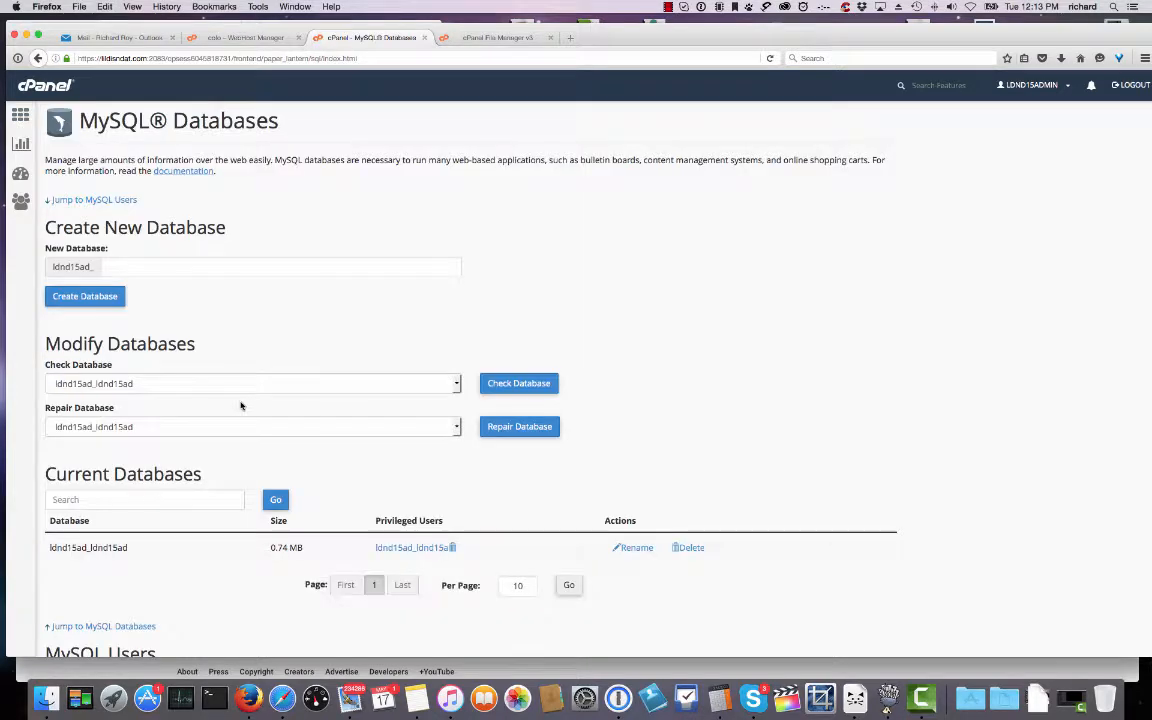
{"action": "scroll", "coordinate": [350, 334], "scroll_direction": "down", "scroll_amount": 3}
{"action": "scroll", "coordinate": [350, 334], "scroll_direction": "down", "scroll_amount": 5}
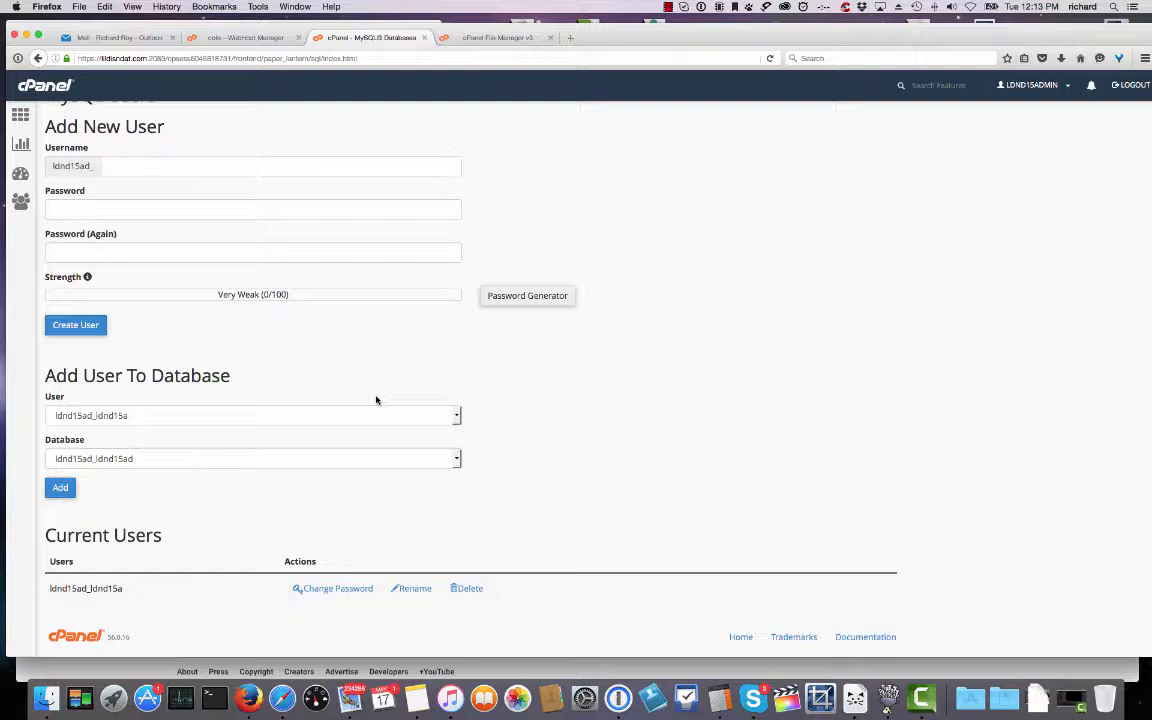
{"action": "scroll", "coordinate": [205, 359], "scroll_direction": "up", "scroll_amount": 1}
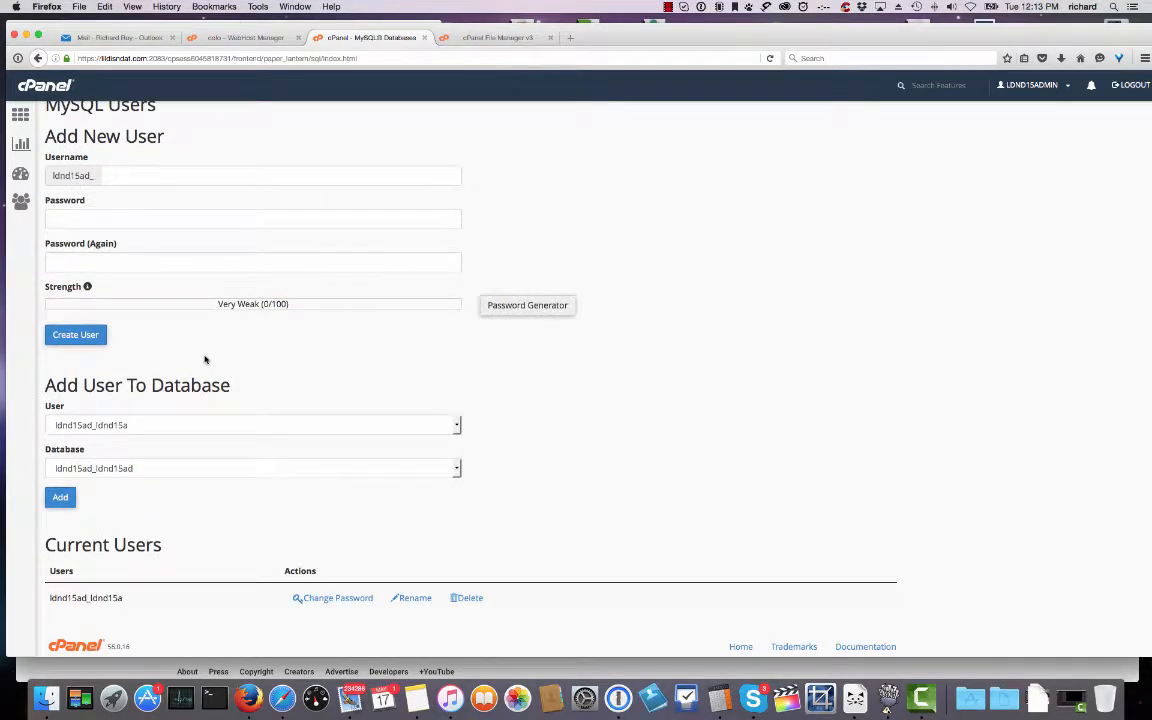
{"action": "left_click", "coordinate": [458, 470]}
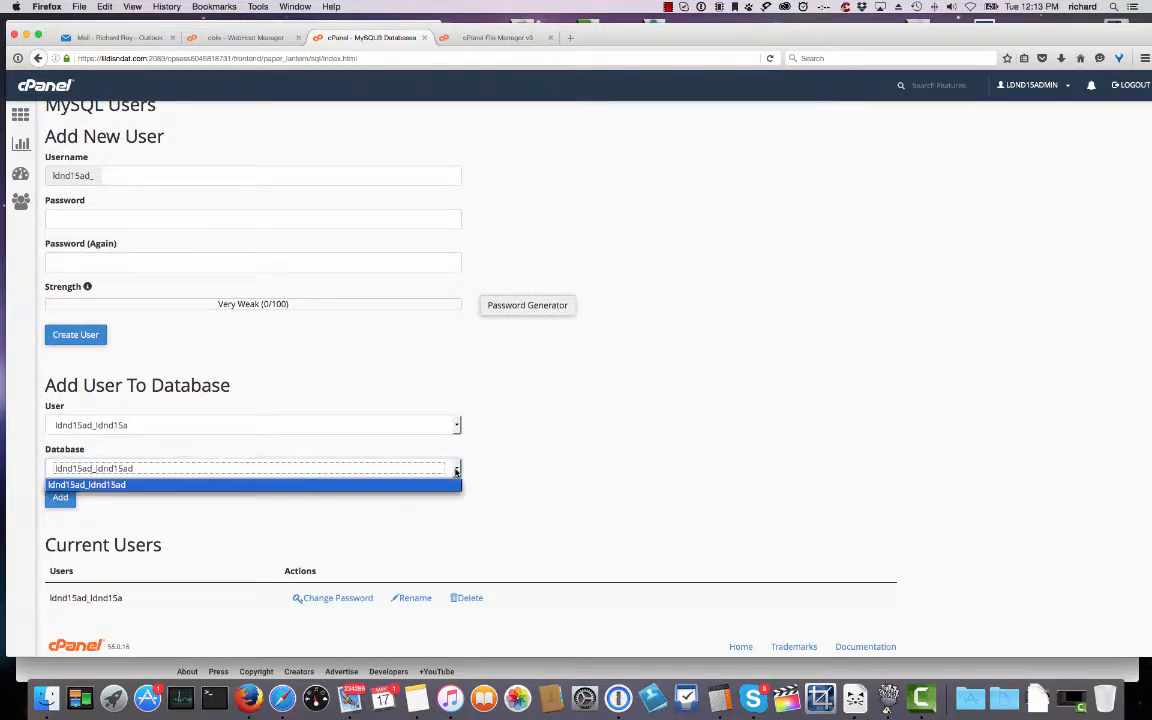
{"action": "left_click", "coordinate": [520, 429]}
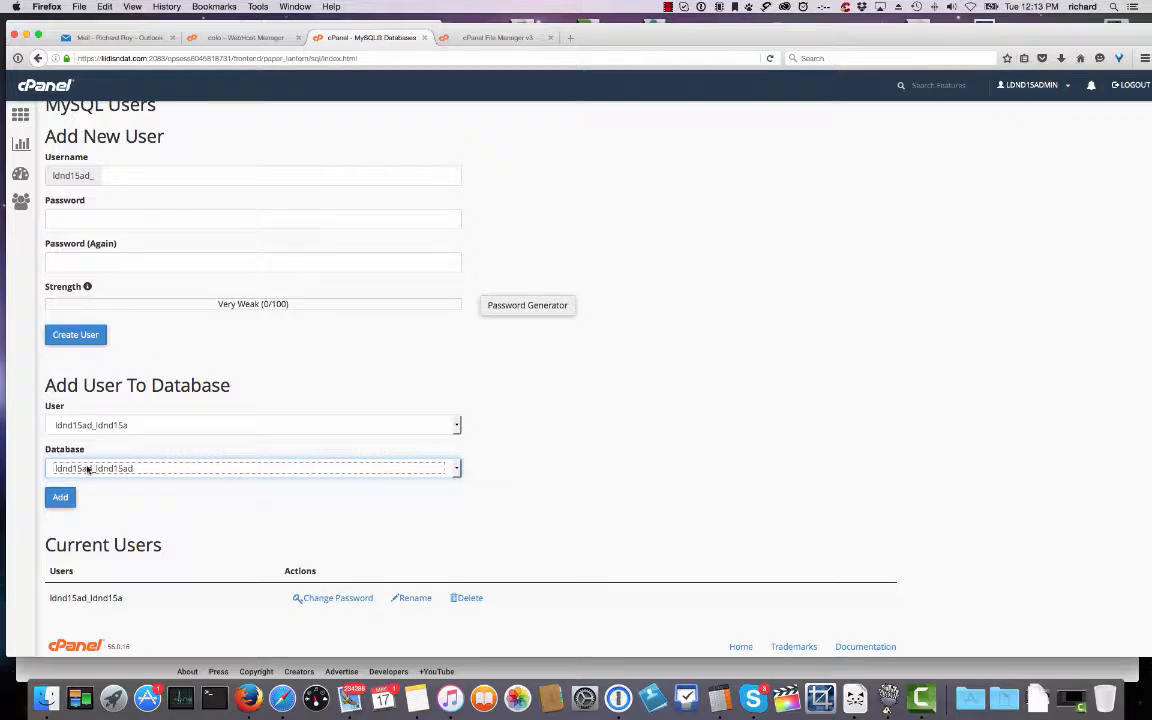
{"action": "scroll", "coordinate": [259, 373], "scroll_direction": "up", "scroll_amount": 5}
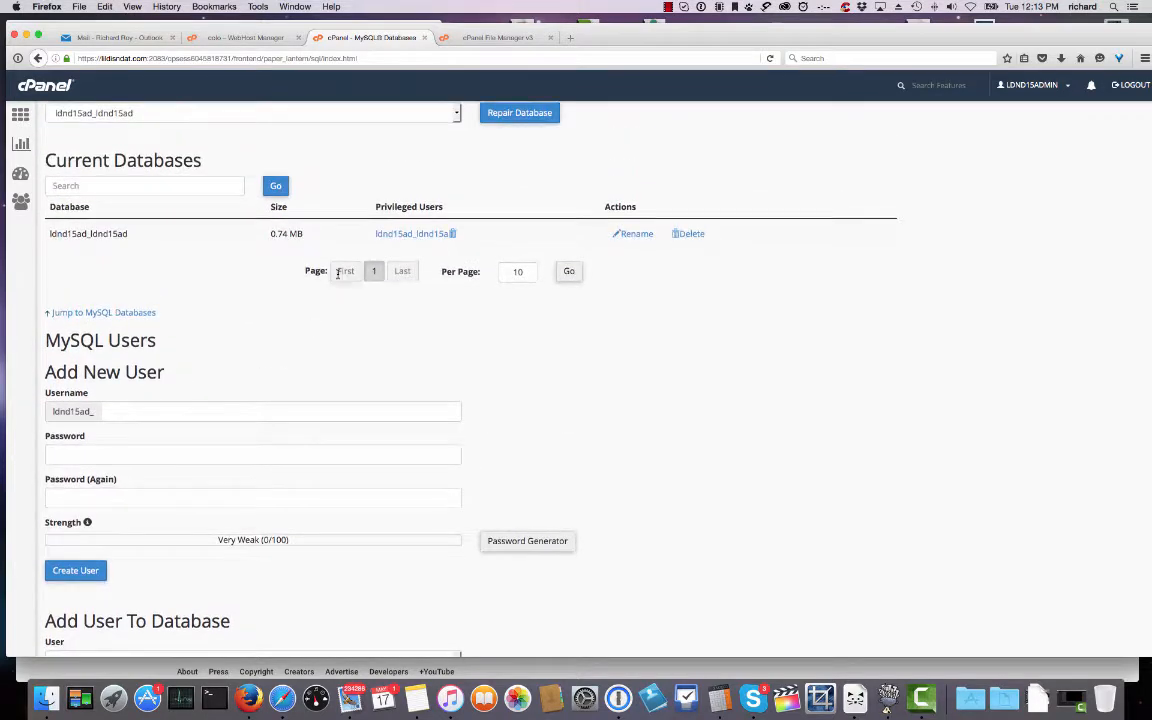
{"action": "left_click", "coordinate": [694, 236]}
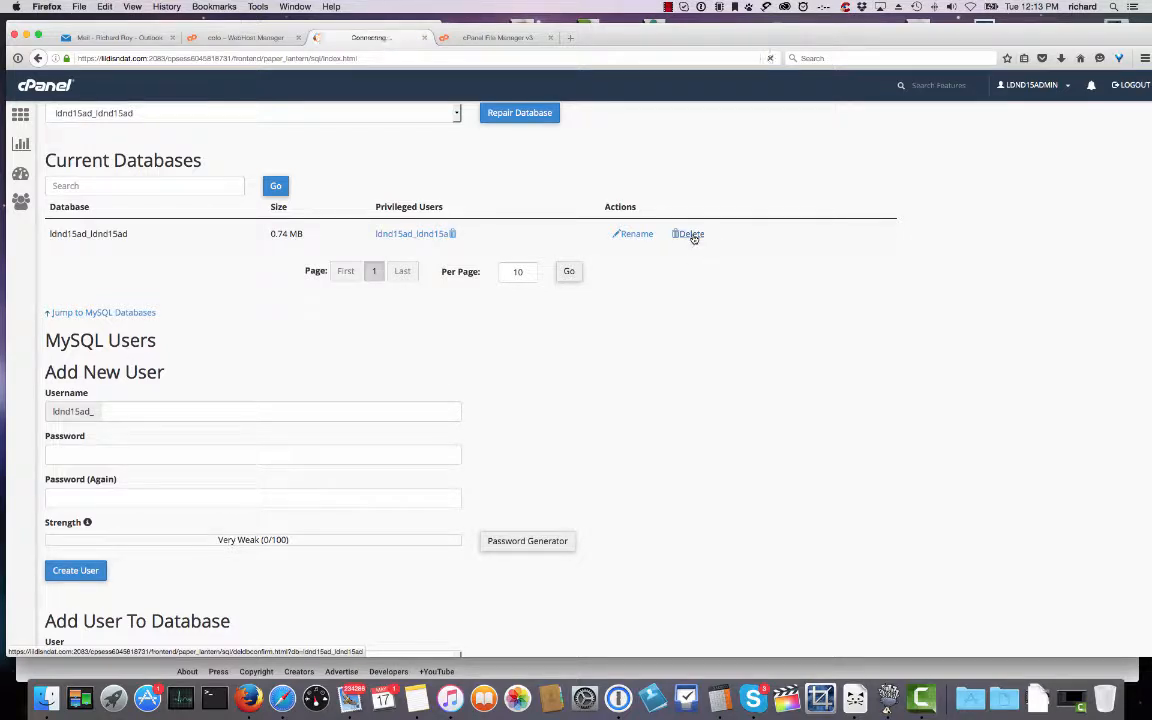
{"action": "left_click", "coordinate": [84, 183]}
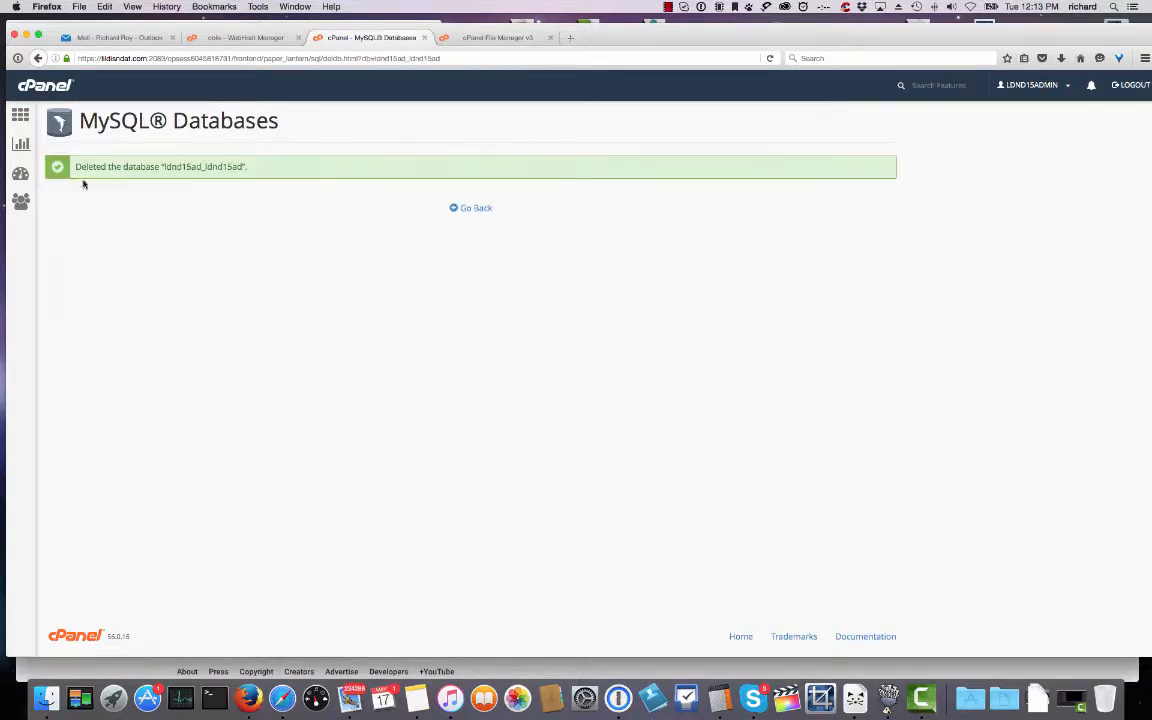
{"action": "left_click", "coordinate": [466, 209]}
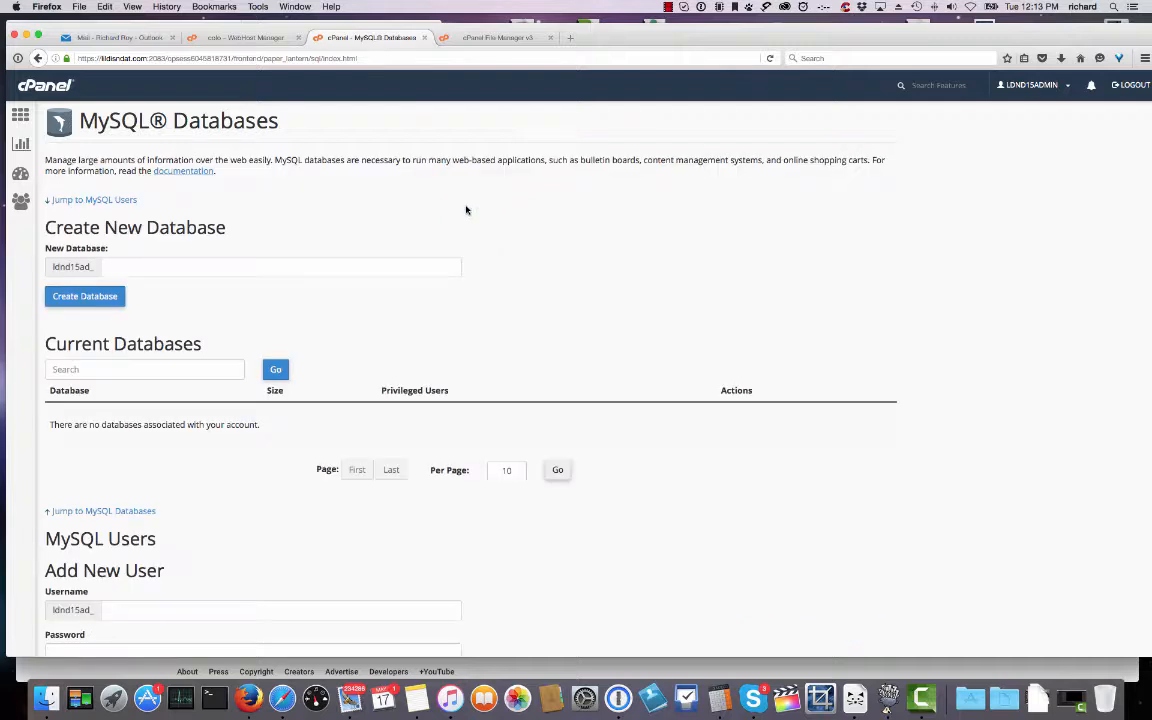
Permanently delete the existing MySQL database user.
{"action": "scroll", "coordinate": [660, 320], "scroll_direction": "down", "scroll_amount": 5}
{"action": "scroll", "coordinate": [648, 325], "scroll_direction": "down", "scroll_amount": 1}
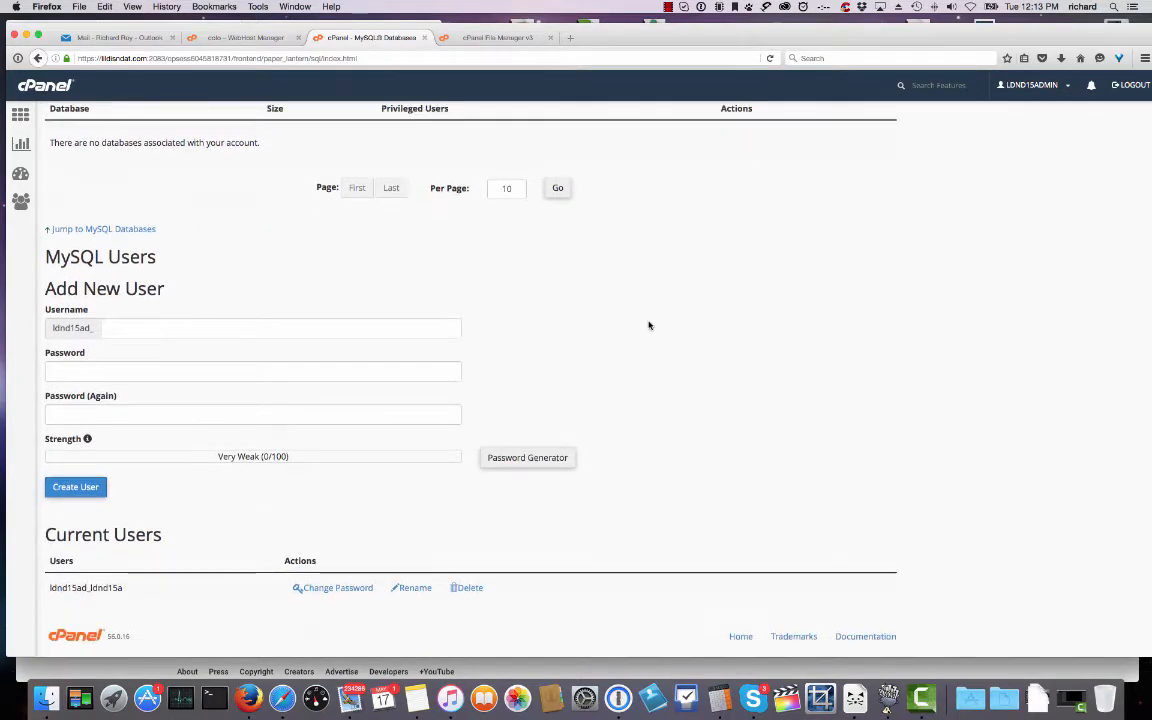
{"action": "left_click", "coordinate": [466, 588]}
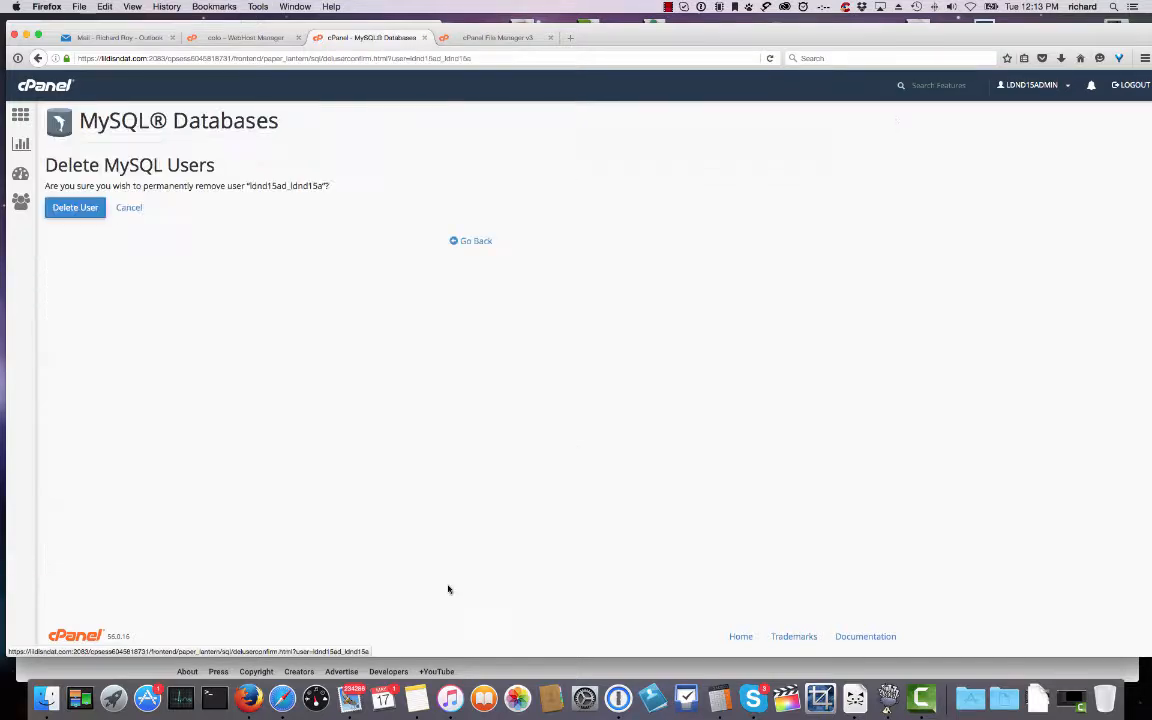
{"action": "left_click", "coordinate": [91, 208]}
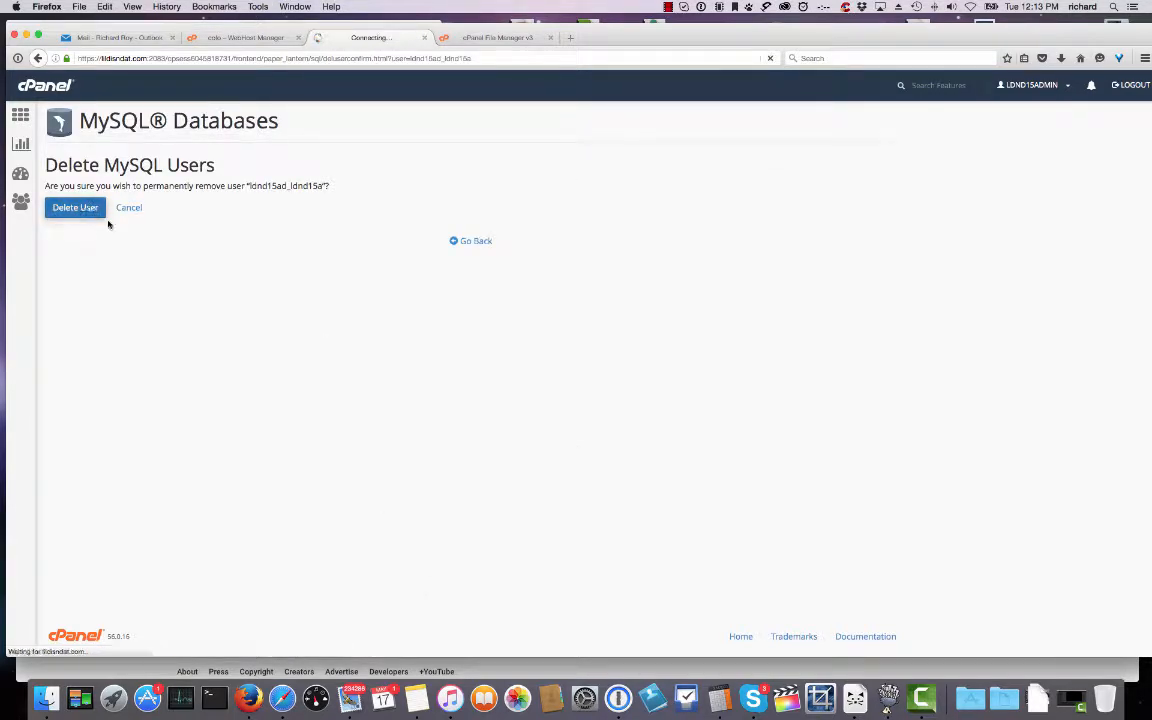
{"action": "left_click", "coordinate": [476, 234]}
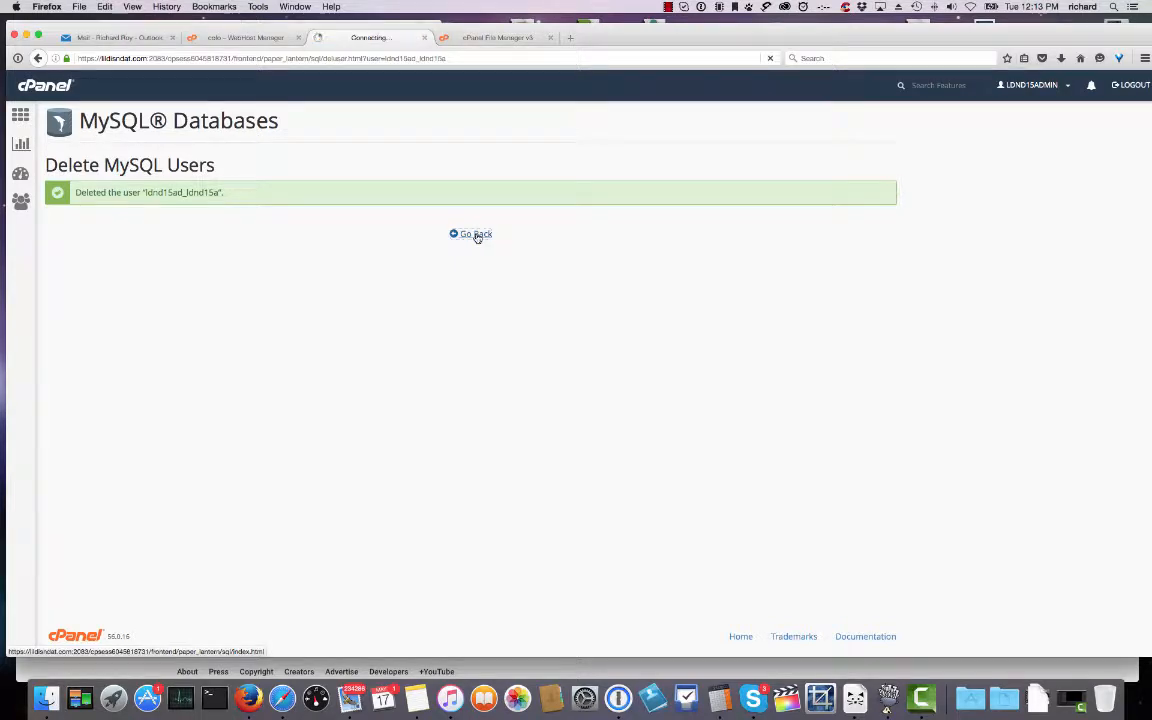
{"action": "left_click", "coordinate": [172, 269]}
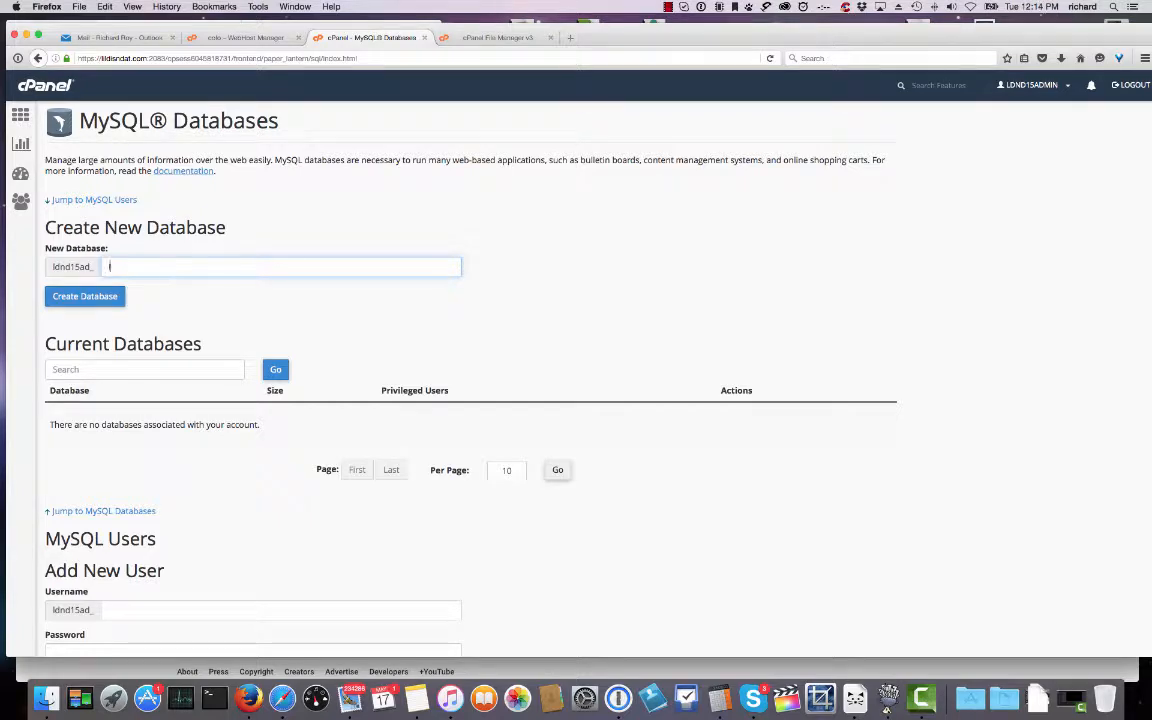
Create a new MySQL database named 'lin'.
{"action": "type", "text": "lindmike"}
{"action": "left_click", "coordinate": [90, 296]}
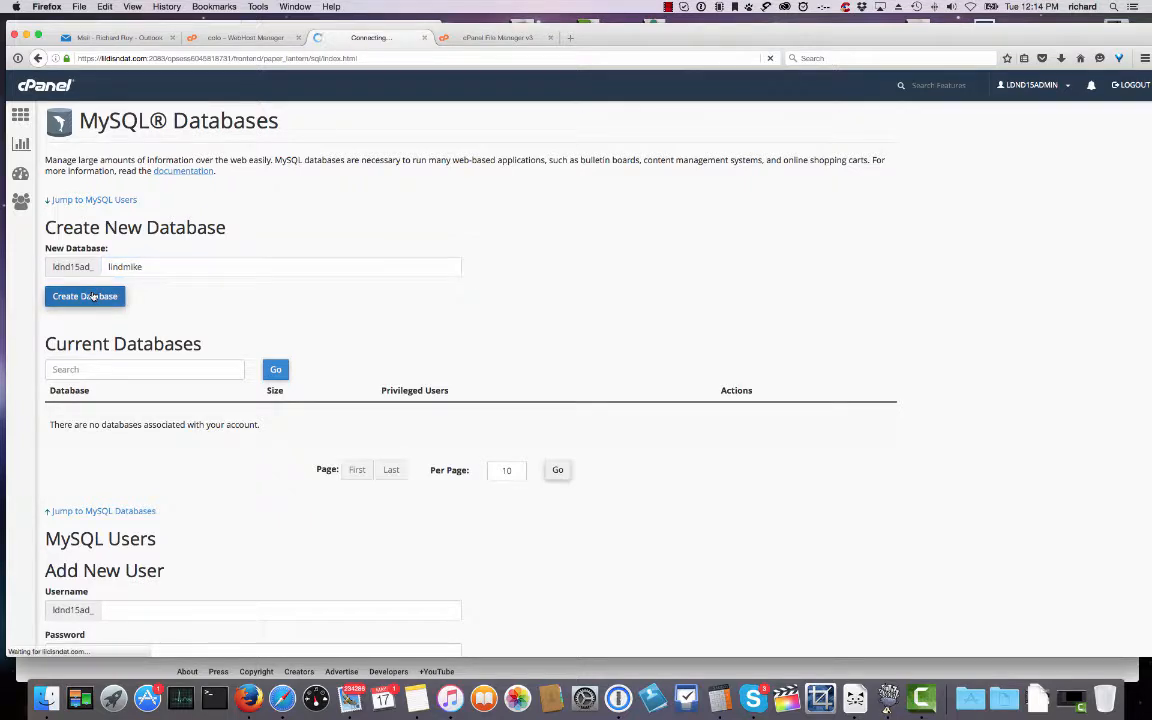
{"action": "left_click", "coordinate": [473, 210]}
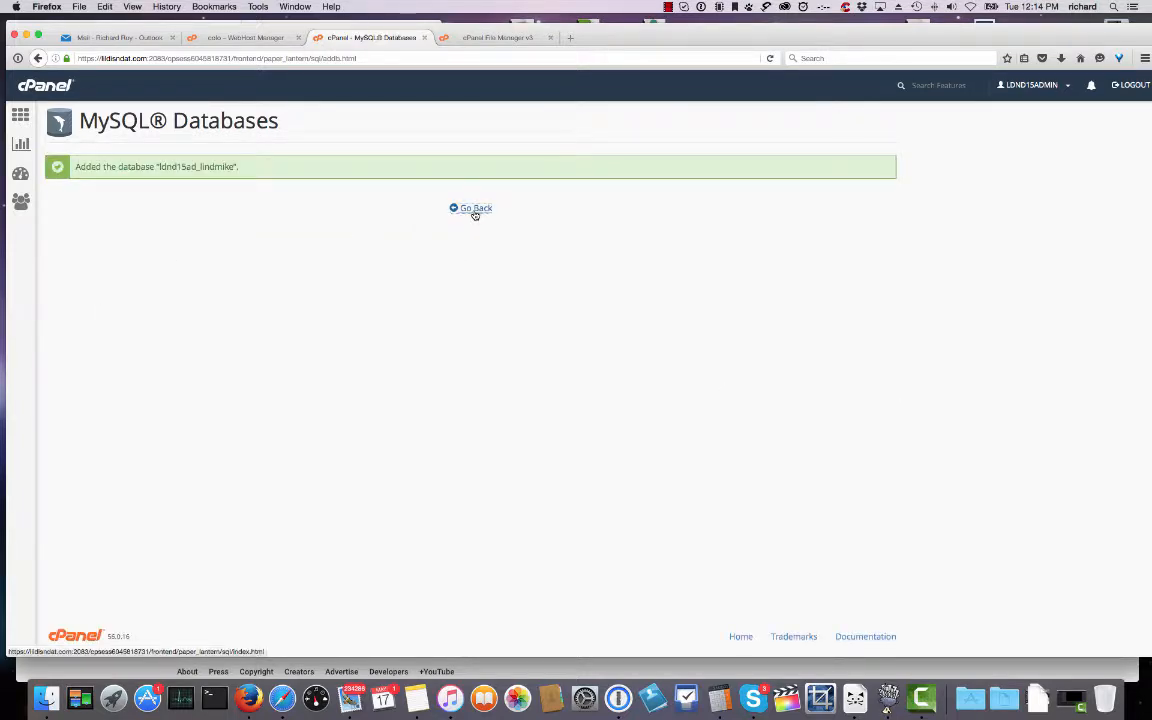
Enter username 'disnda' and generate an 18-character password for it.
{"action": "scroll", "coordinate": [482, 320], "scroll_direction": "down", "scroll_amount": 3}
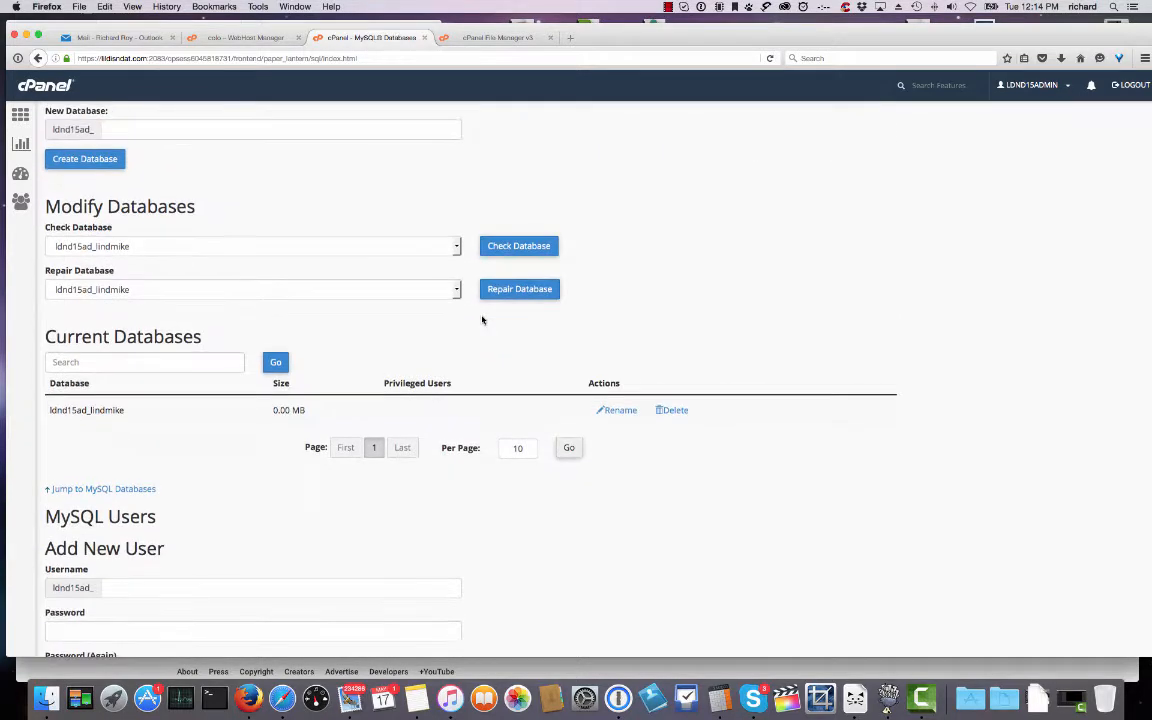
{"action": "scroll", "coordinate": [200, 514], "scroll_direction": "down", "scroll_amount": 3}
{"action": "left_click", "coordinate": [163, 472]}
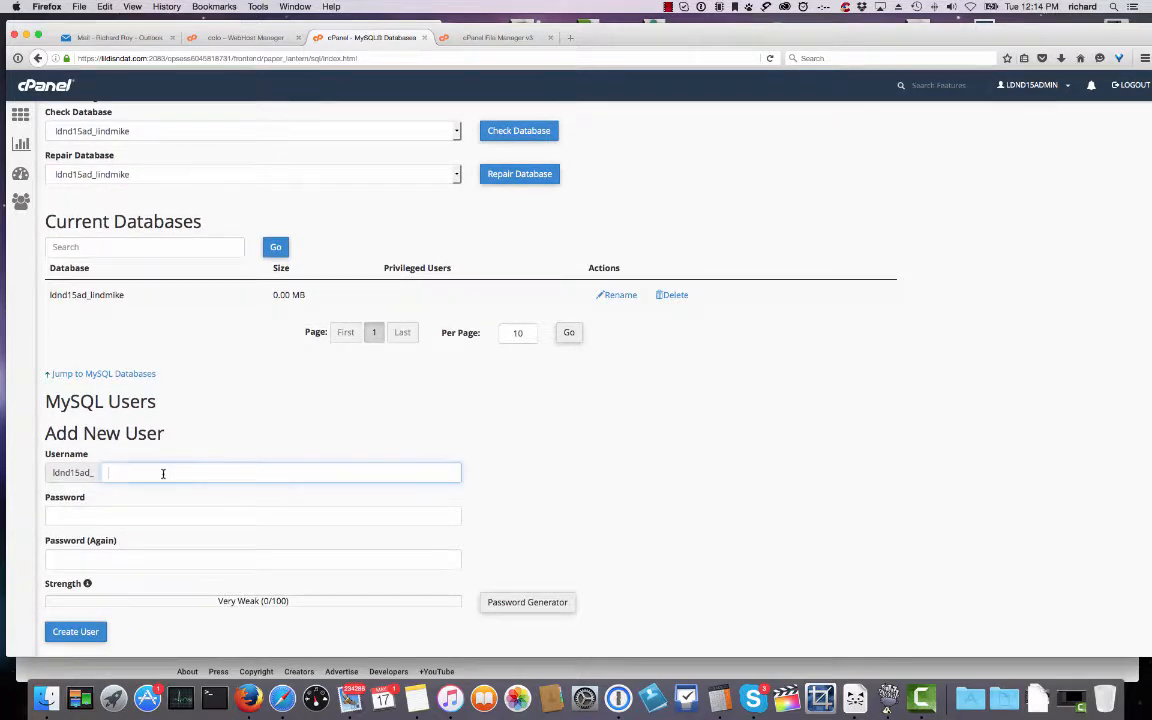
{"action": "type", "text": "disndat"}
{"action": "left_click", "coordinate": [532, 602]}
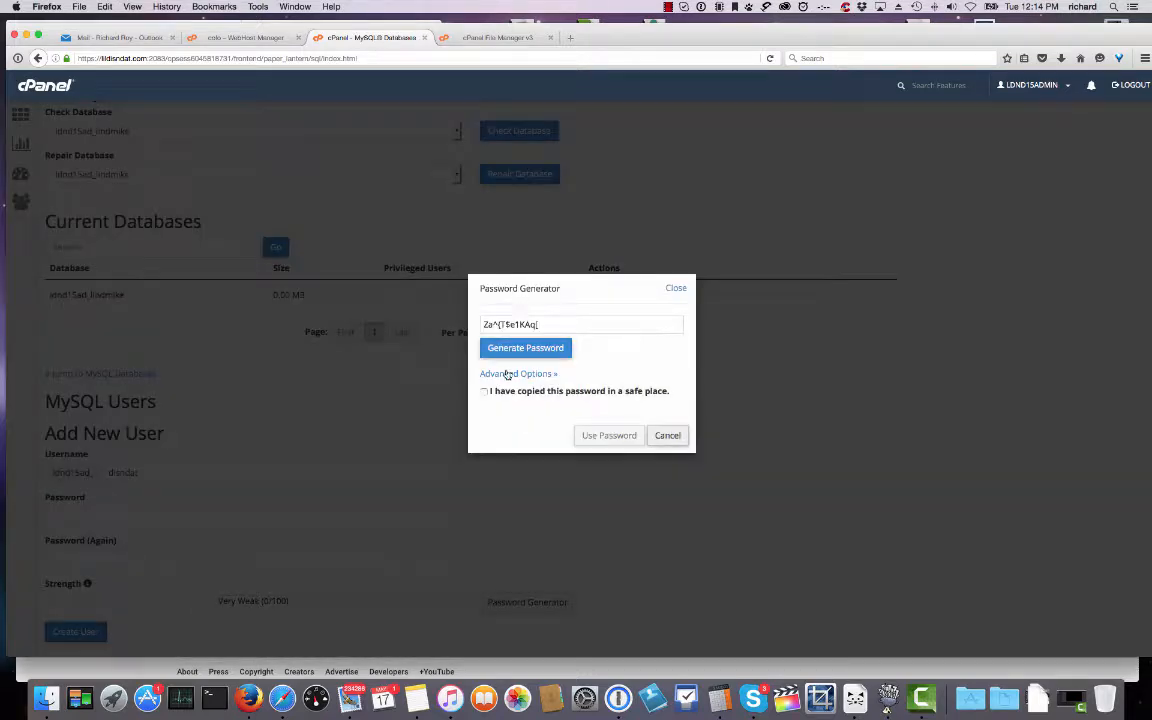
{"action": "left_click", "coordinate": [508, 374]}
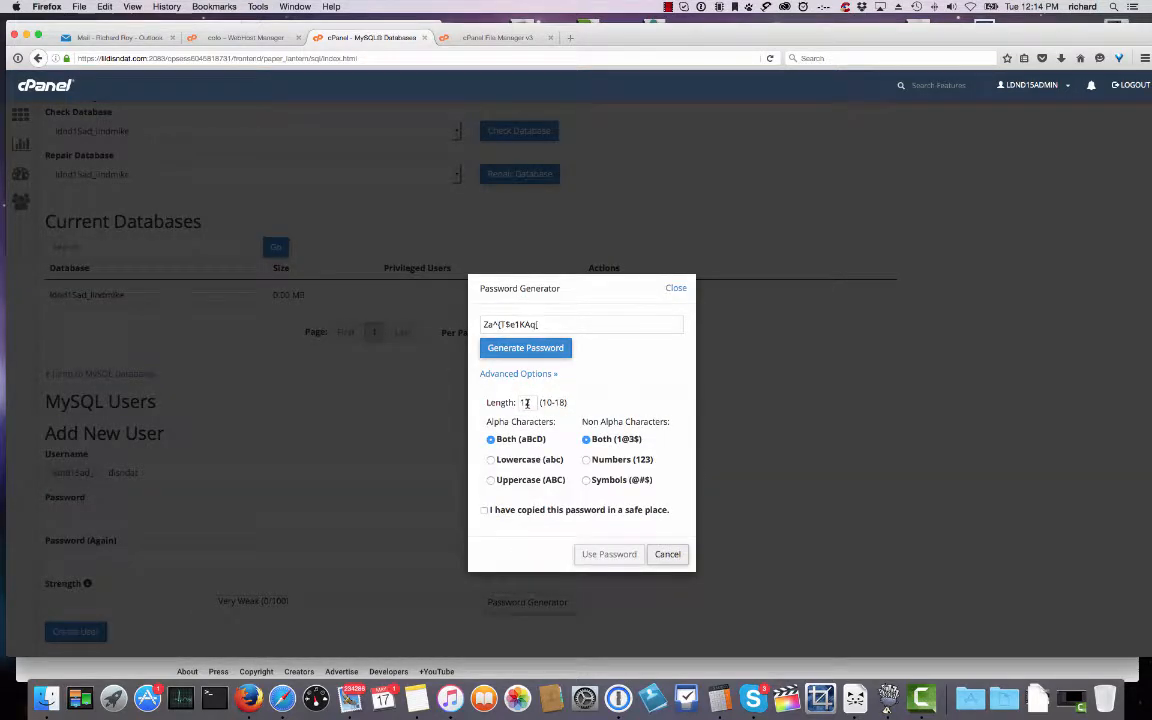
{"action": "double_click", "coordinate": [527, 402]}
{"action": "type", "text": "18"}
{"action": "left_click", "coordinate": [516, 352]}
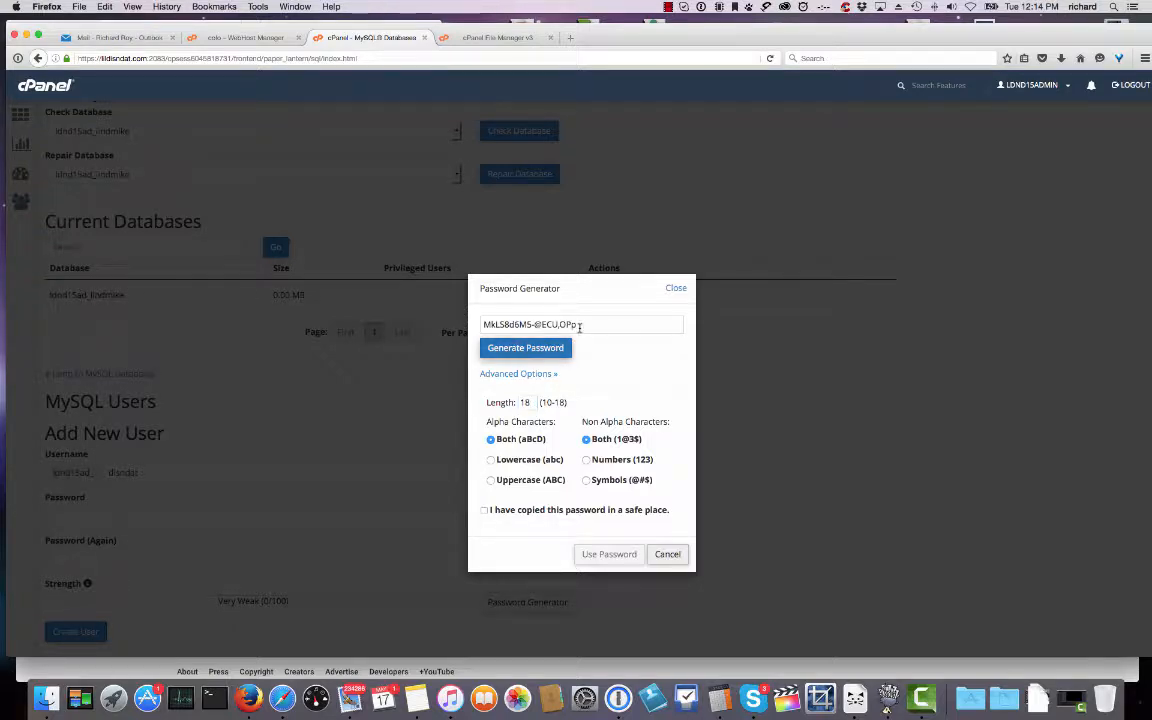
Copy the generated password, fill both password fields with it, and create the user.
{"action": "left_click_drag", "start_coordinate": [580, 325], "coordinate": [482, 325]}
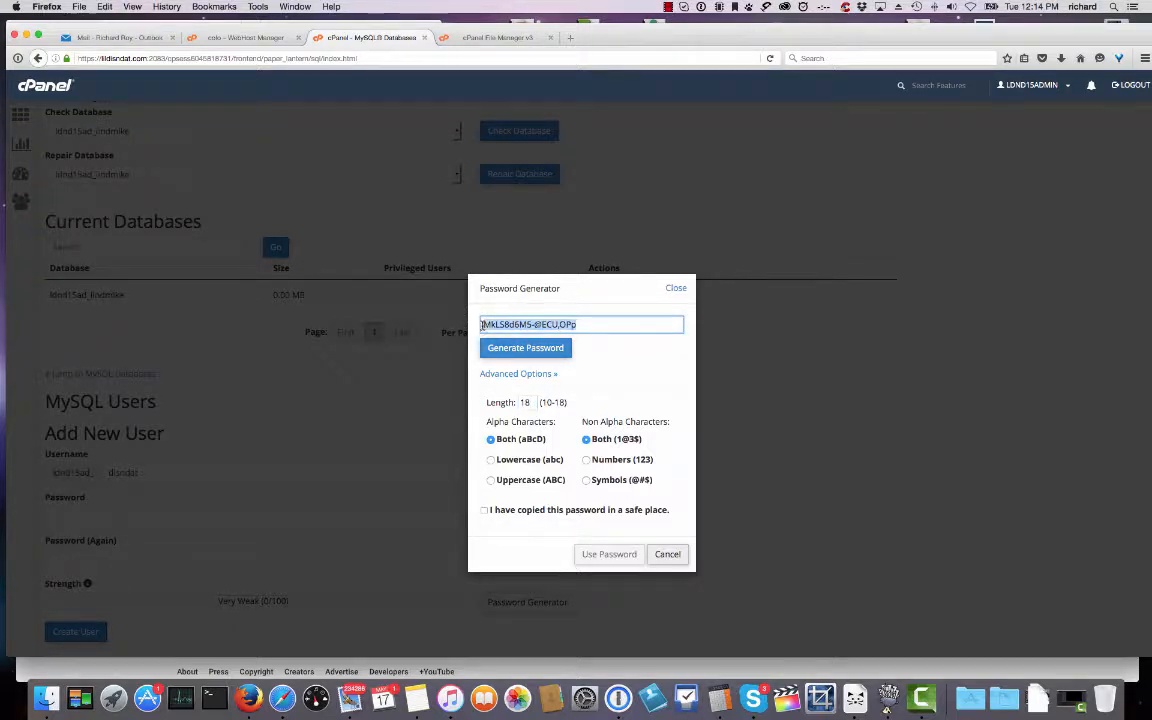
{"action": "left_click", "coordinate": [486, 511]}
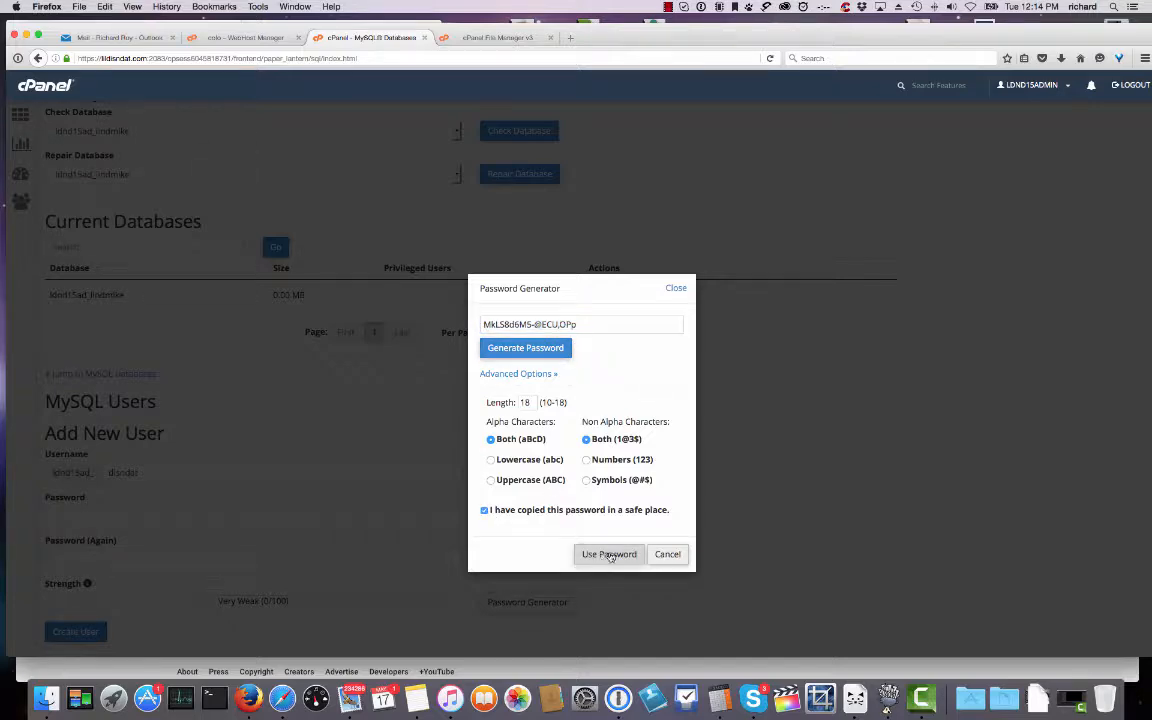
{"action": "left_click", "coordinate": [610, 556]}
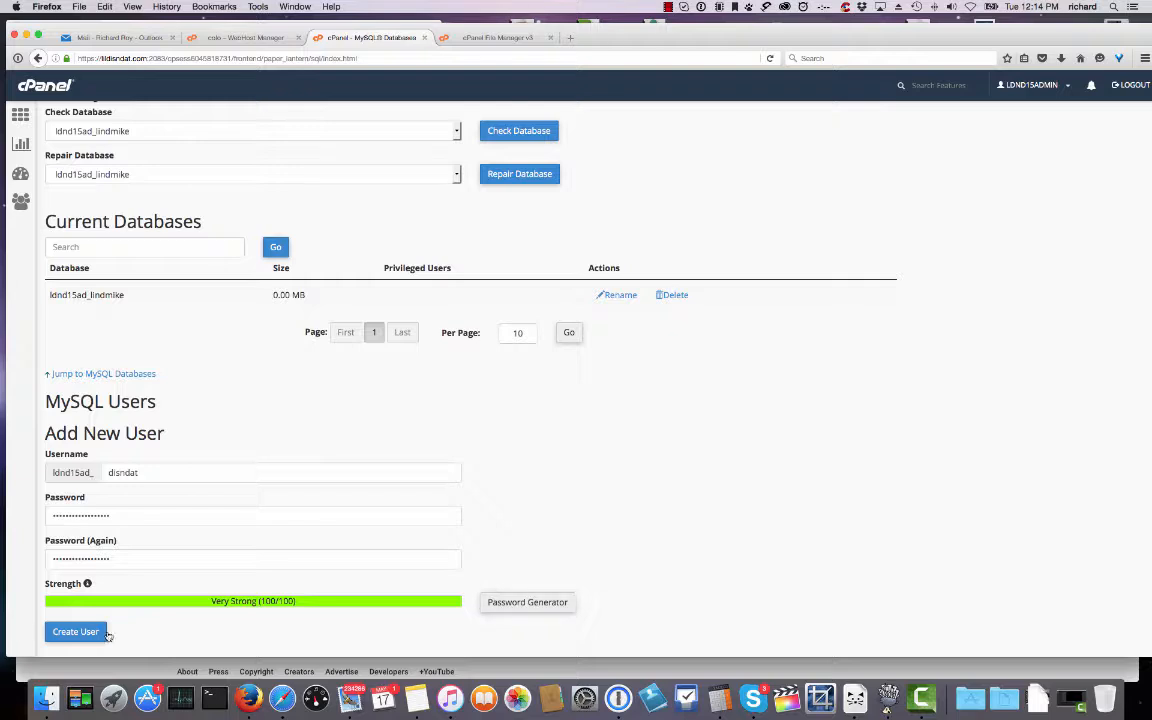
{"action": "left_click", "coordinate": [106, 633]}
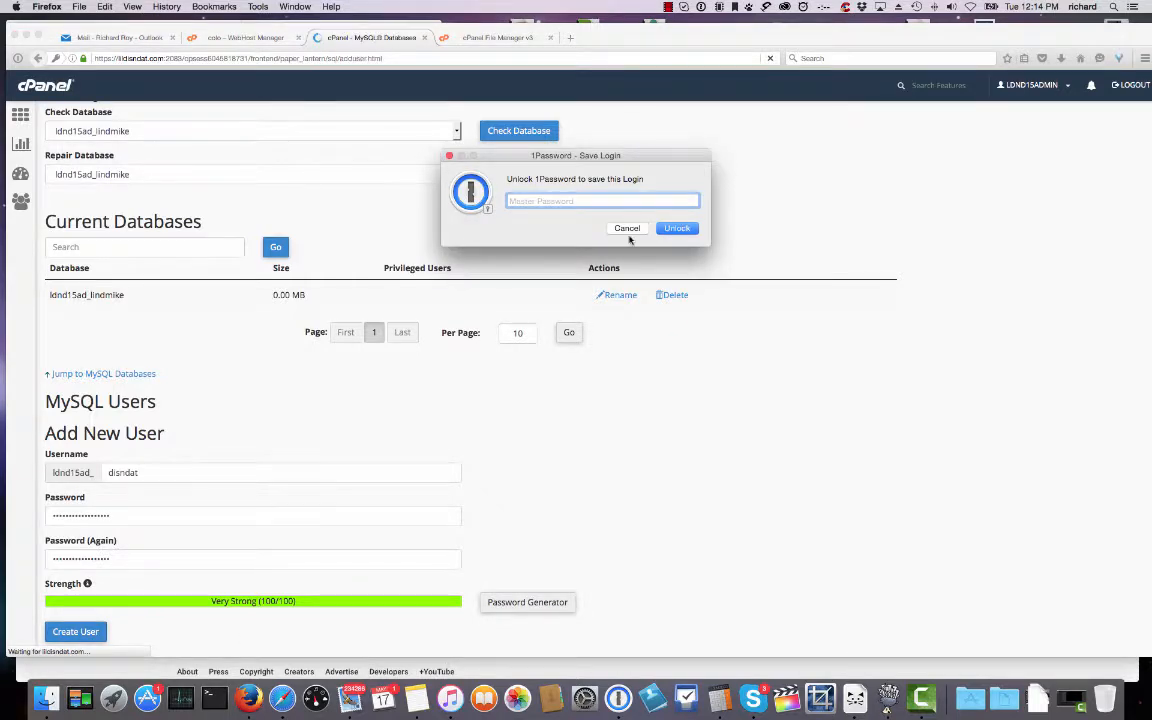
Unlock the 1Password vault with the master password.
{"action": "left_click", "coordinate": [627, 229]}
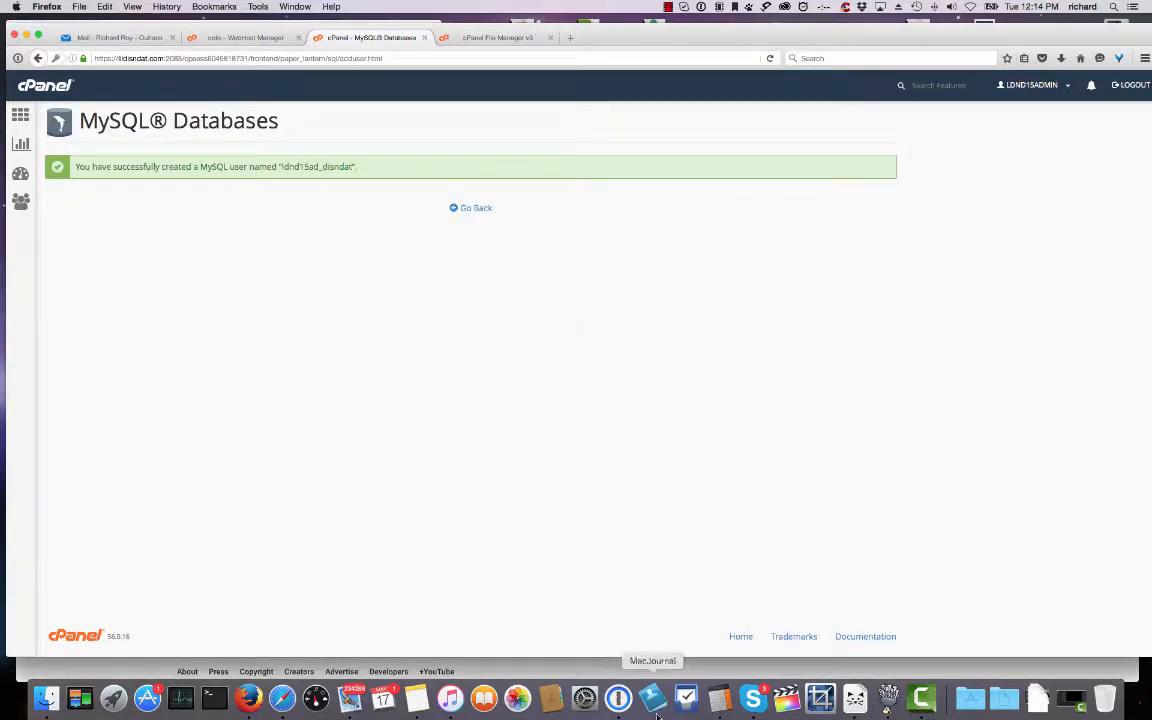
{"action": "left_click", "coordinate": [618, 697]}
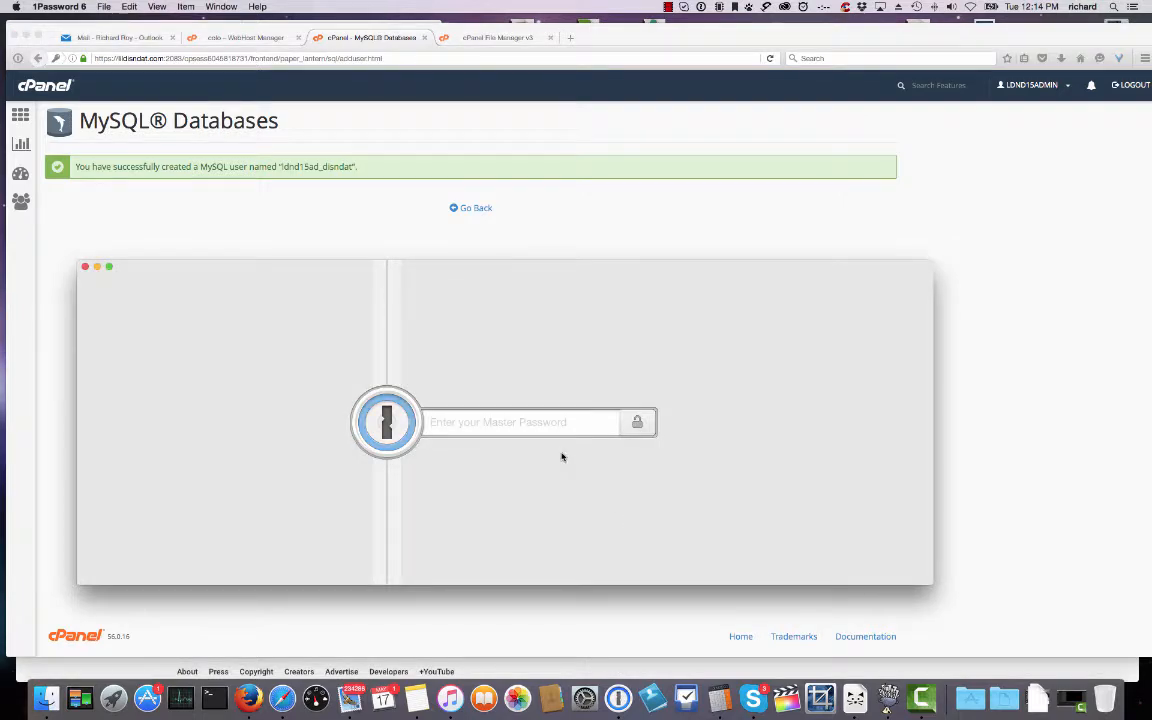
{"action": "type", "text": "•••"}
{"action": "key", "text": "Return"}
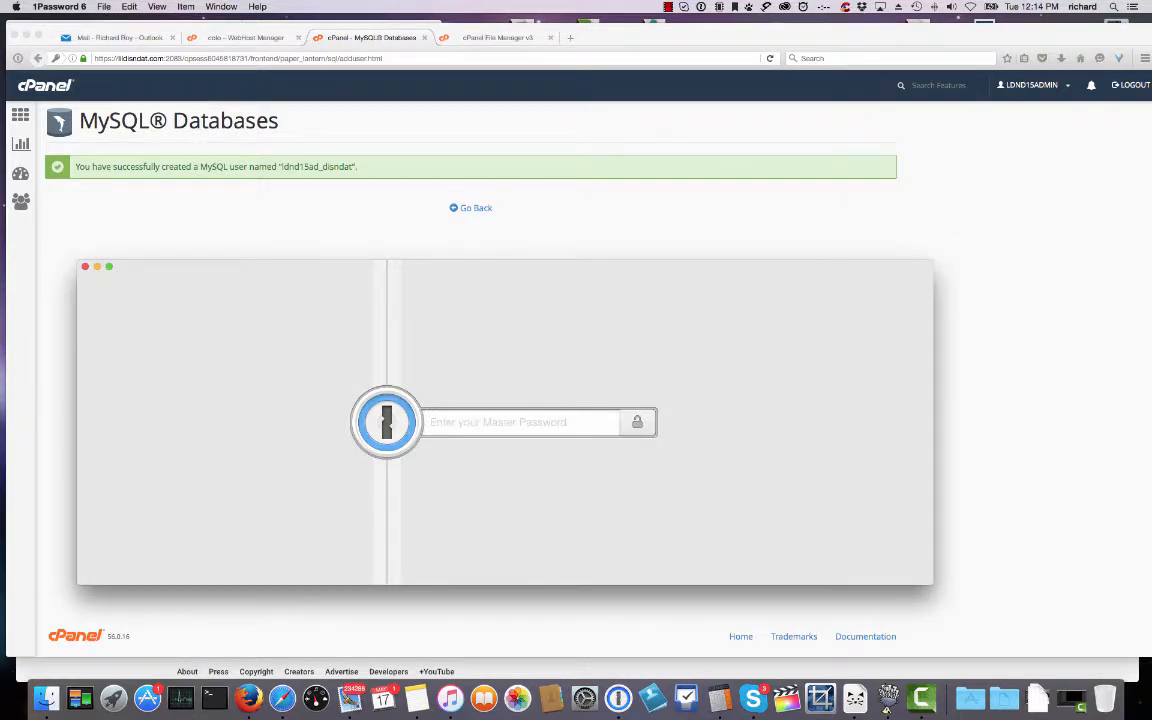
{"action": "type", "text": "•••••••••"}
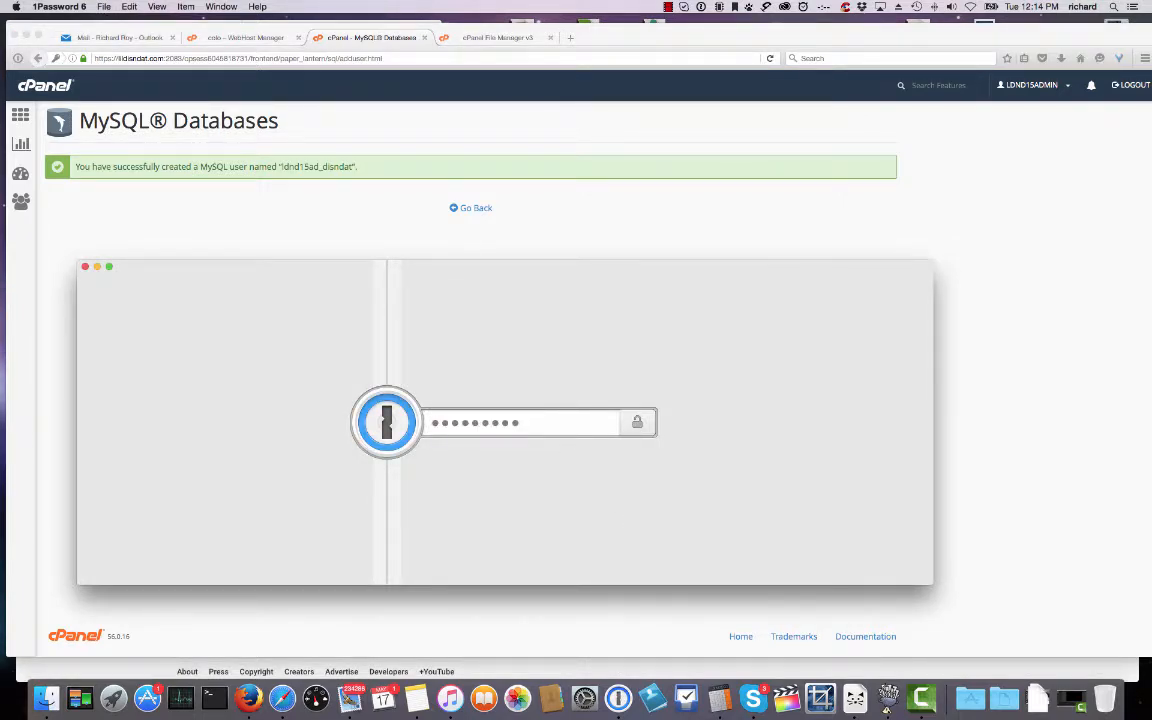
{"action": "key", "text": "Return"}
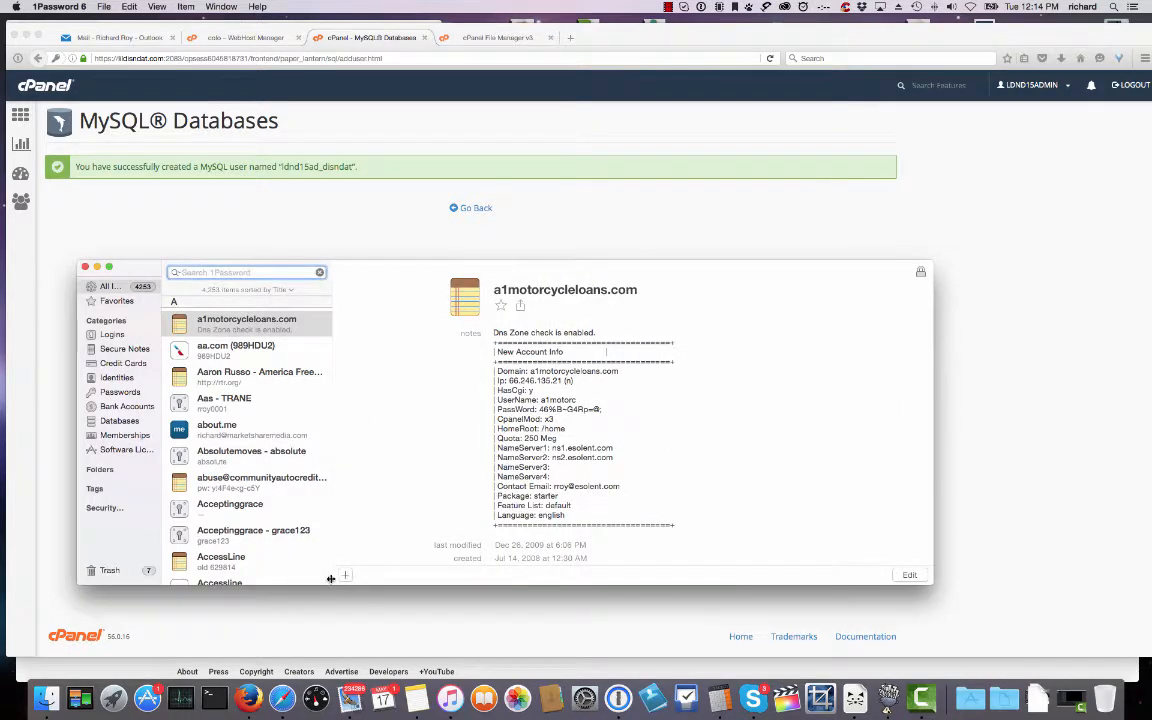
Create a secure note titled lildisndat.com holding the pasted database password.
{"action": "left_click", "coordinate": [344, 576]}
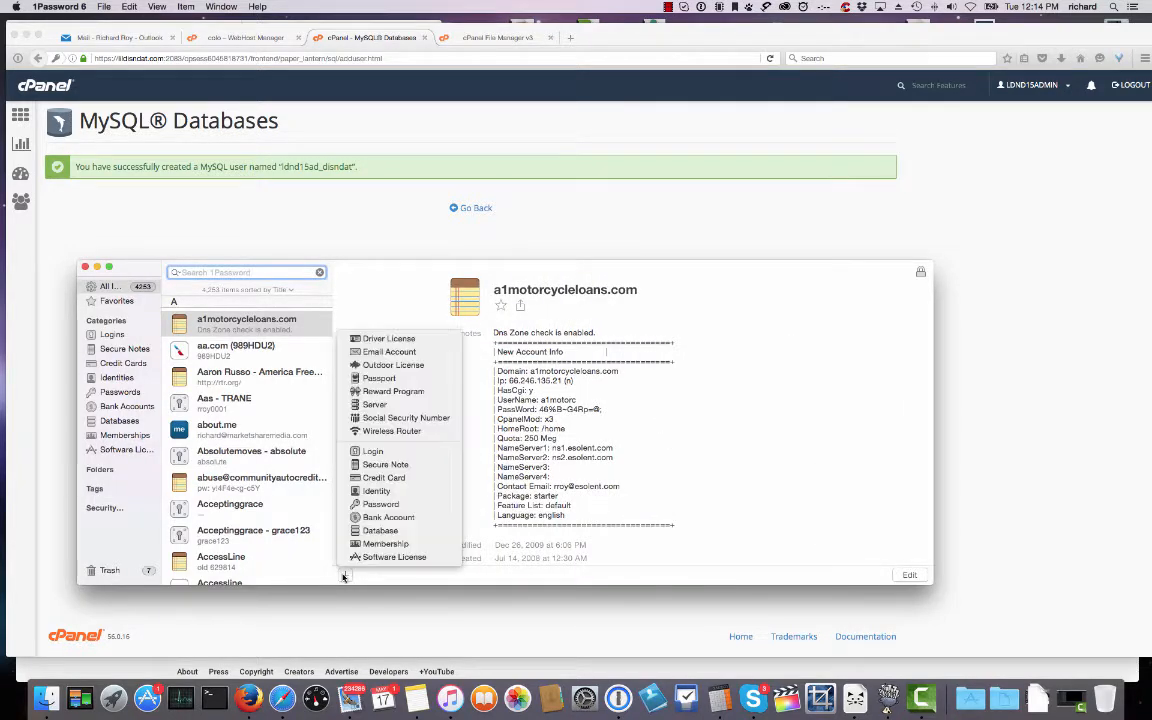
{"action": "left_click", "coordinate": [385, 465]}
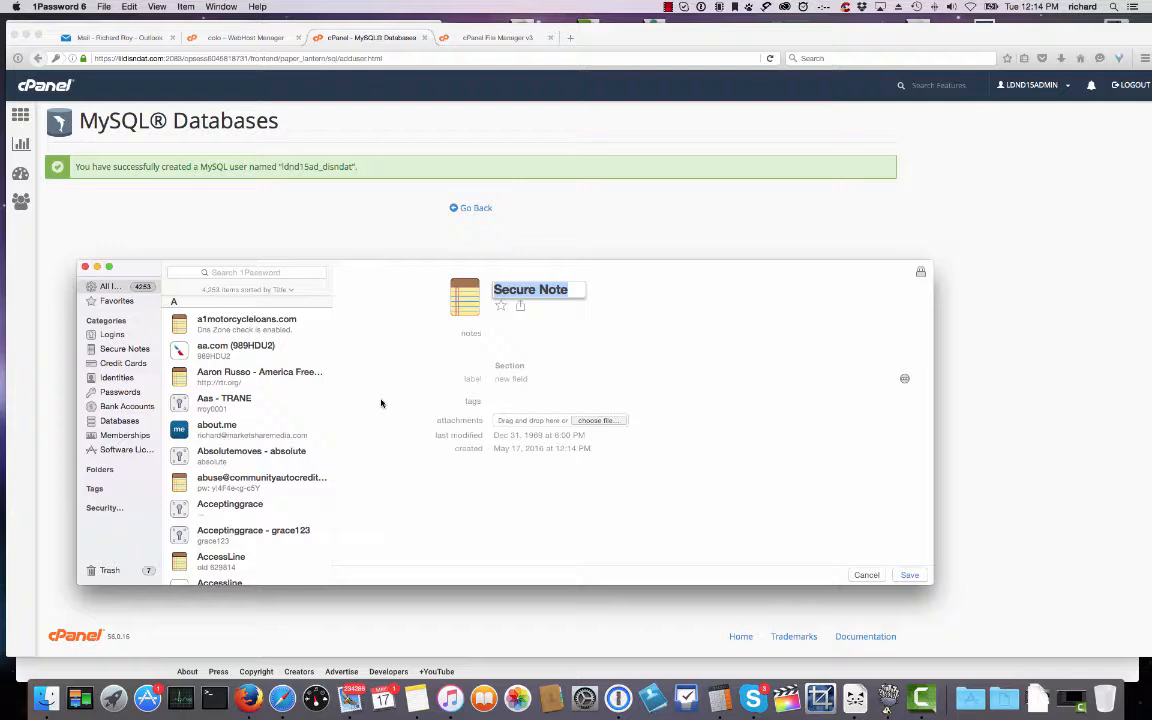
{"action": "type", "text": "lildis"}
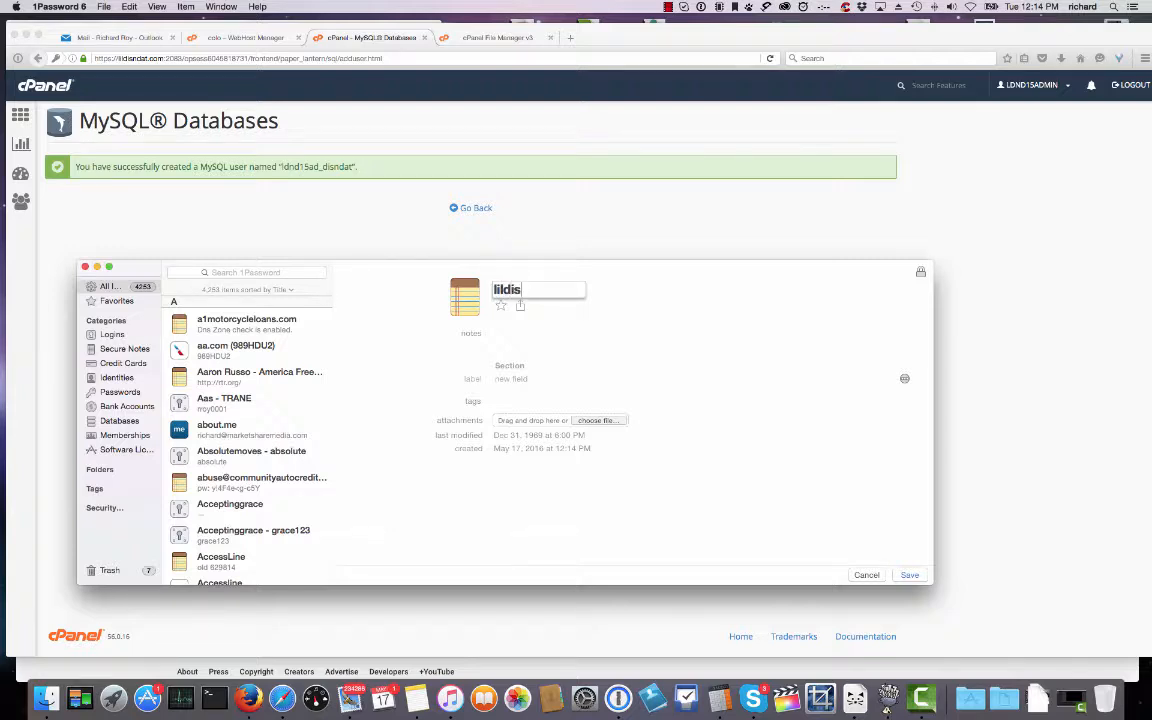
{"action": "type", "text": "ndat.com"}
{"action": "left_click", "coordinate": [506, 332]}
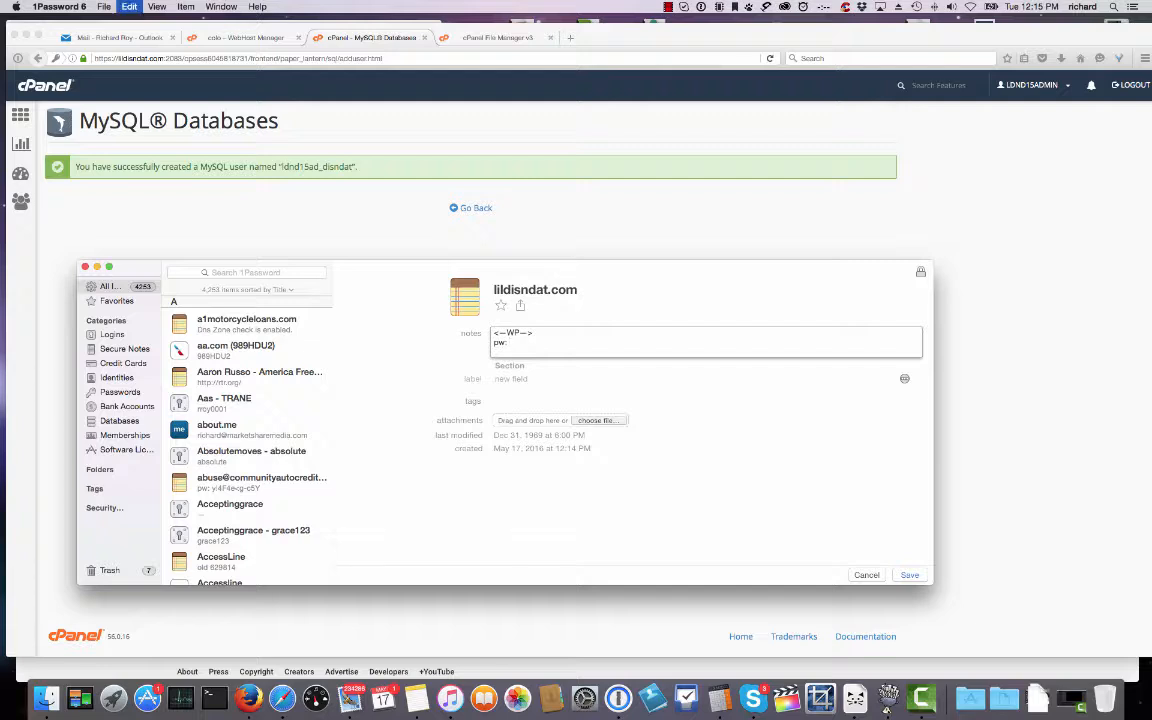
{"action": "key", "text": "super+v"}
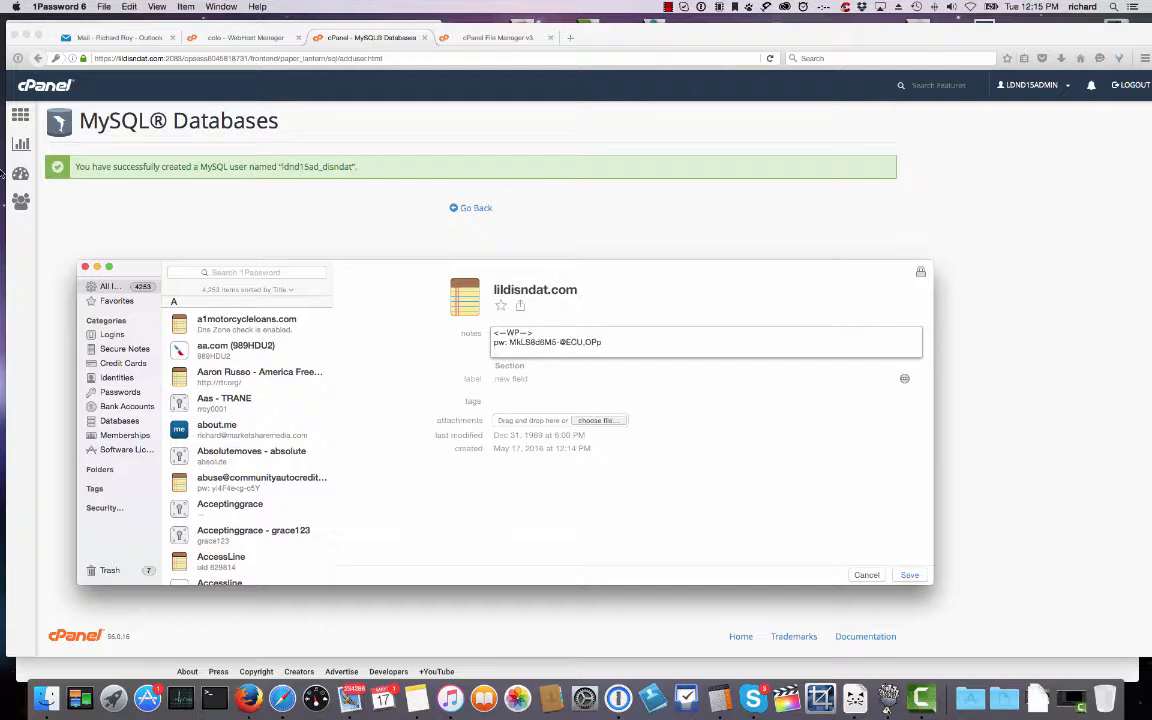
{"action": "left_click", "coordinate": [111, 163]}
{"action": "left_click", "coordinate": [471, 210]}
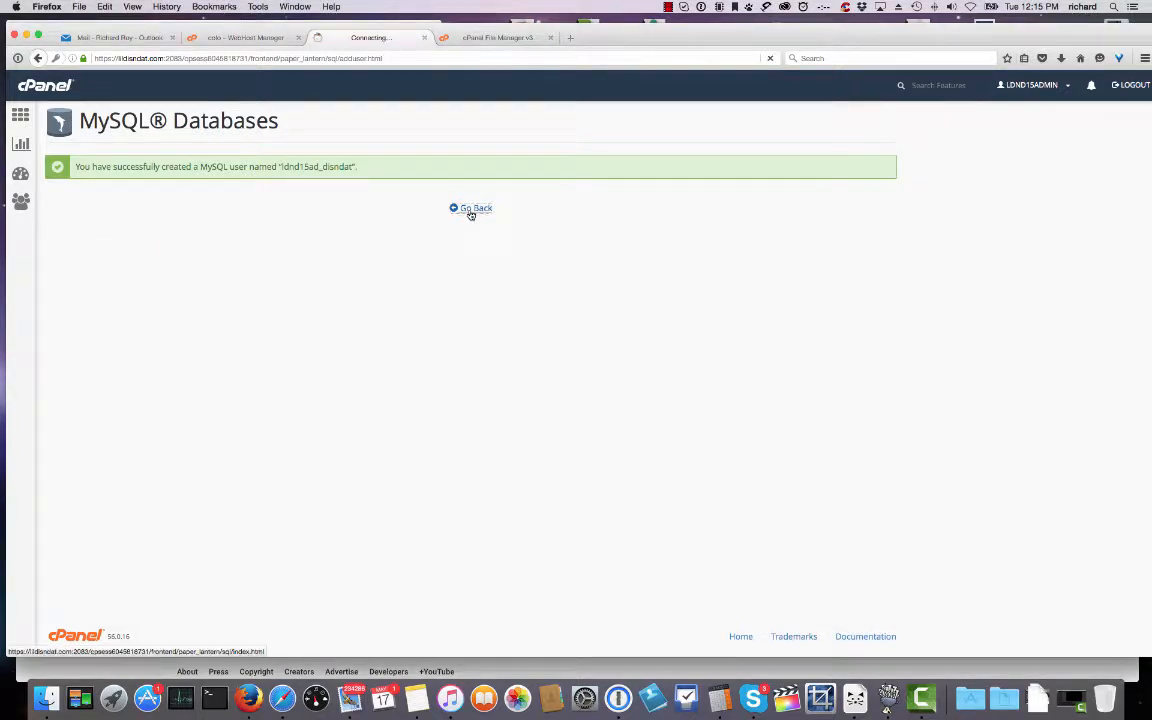
Add the new MySQL user to the WordPress database with ALL PRIVILEGES, copying the user and database names.
{"action": "scroll", "coordinate": [274, 276], "scroll_direction": "down", "scroll_amount": 6}
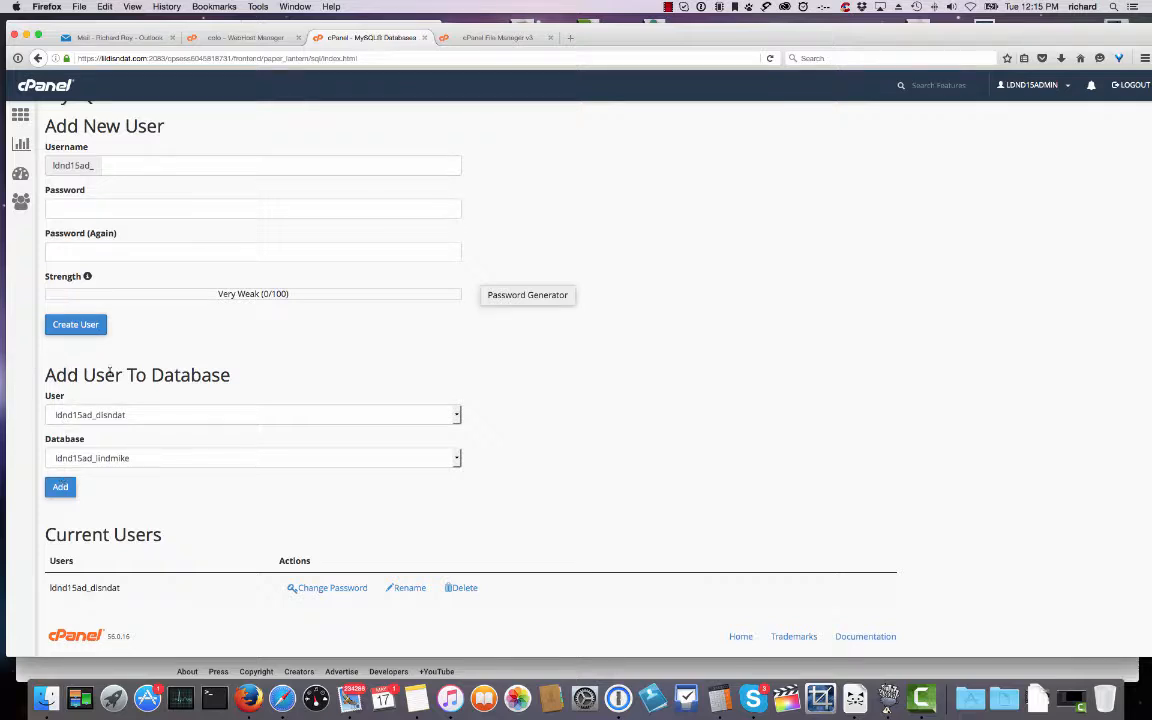
{"action": "left_click", "coordinate": [64, 489]}
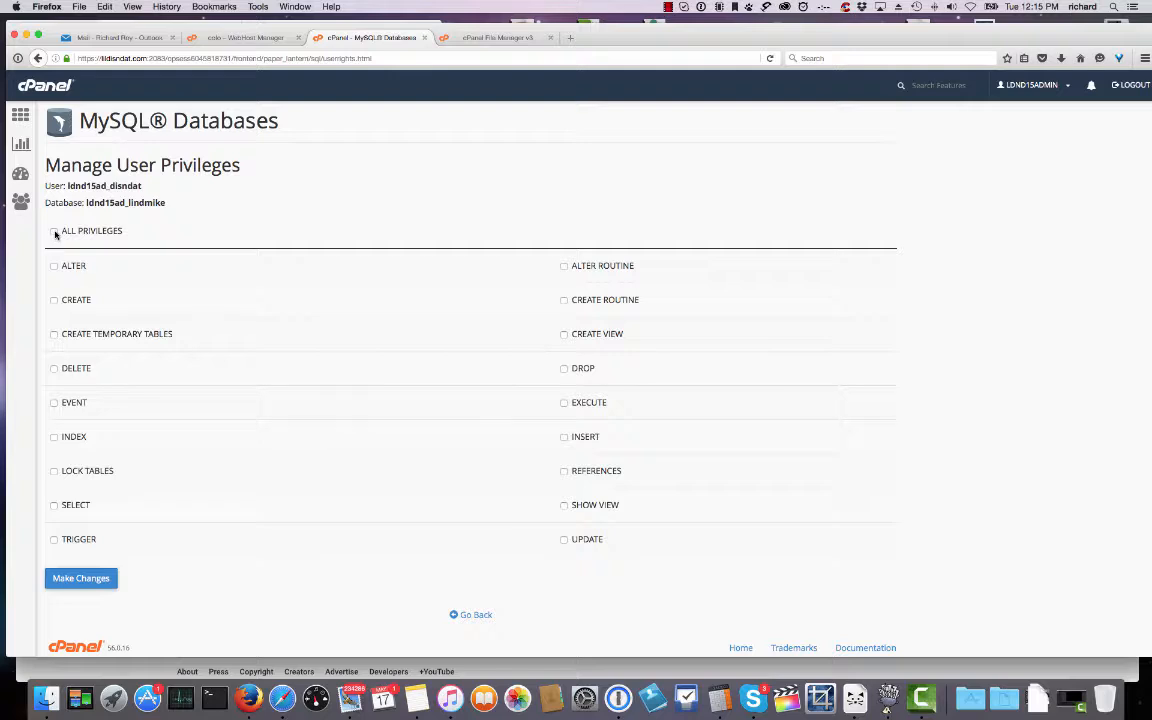
{"action": "left_click", "coordinate": [55, 233]}
{"action": "left_click_drag", "start_coordinate": [164, 202], "coordinate": [44, 185]}
{"action": "key", "text": "super+c"}
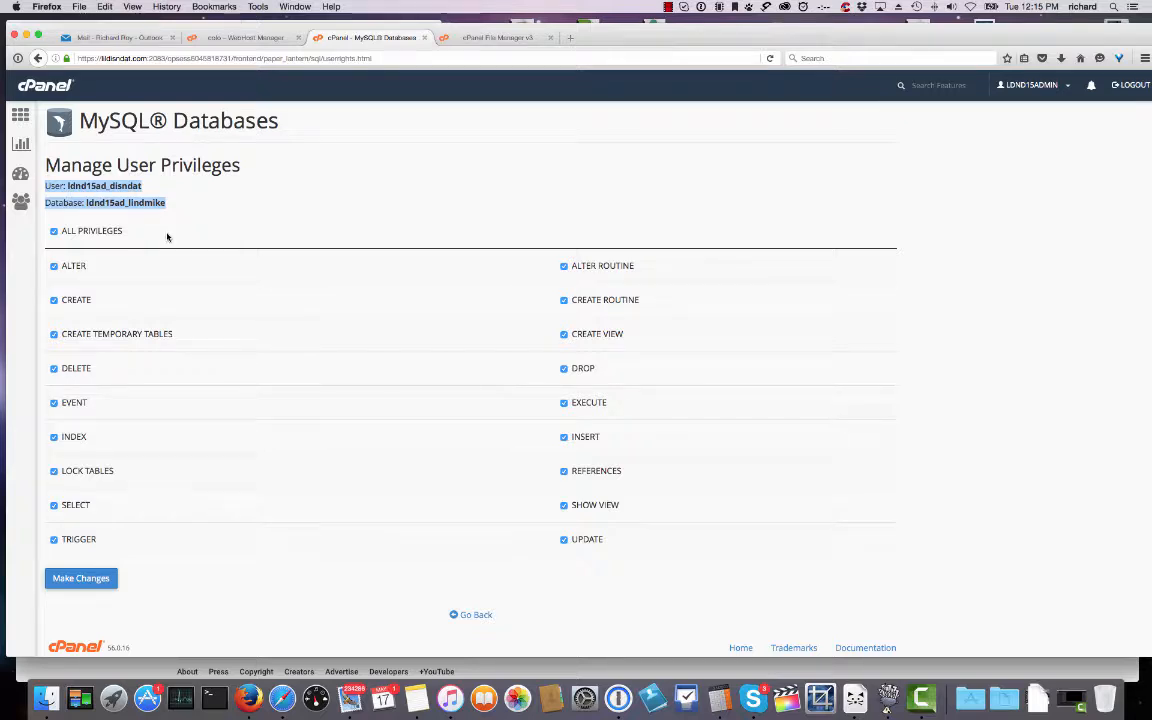
{"action": "left_click", "coordinate": [92, 577]}
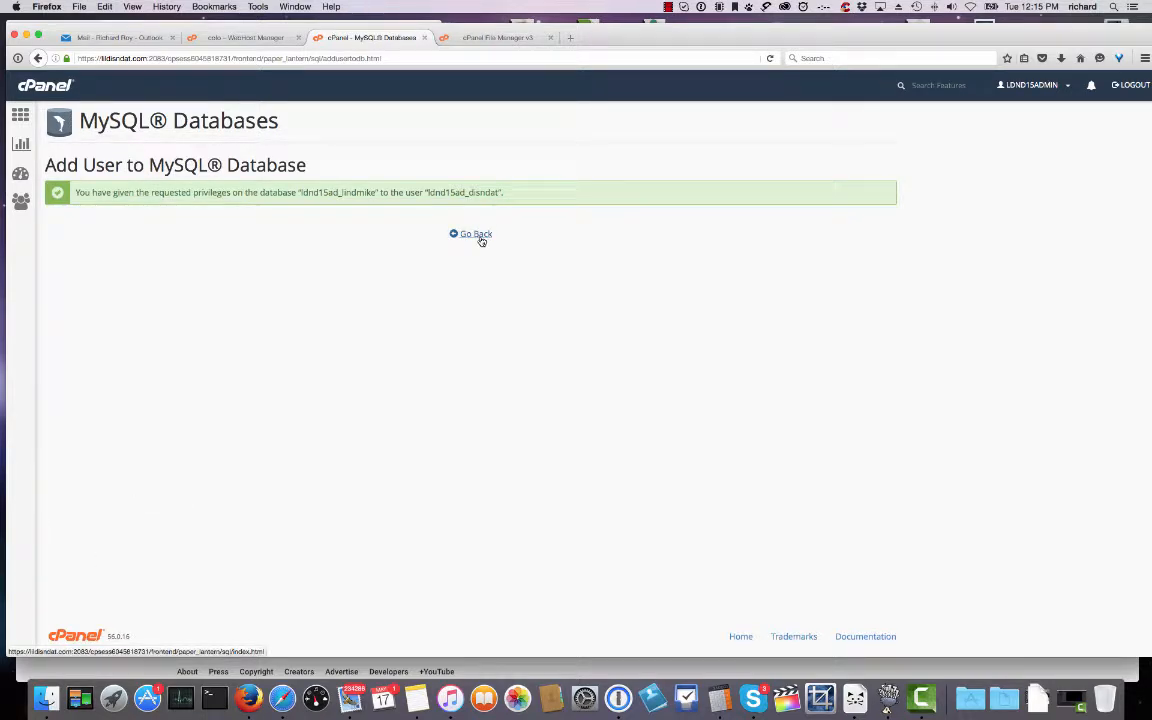
Paste the database user and database name into the lildisndat.com note in 1Password and save it.
{"action": "left_click", "coordinate": [624, 702]}
{"action": "key", "text": "super+v"}
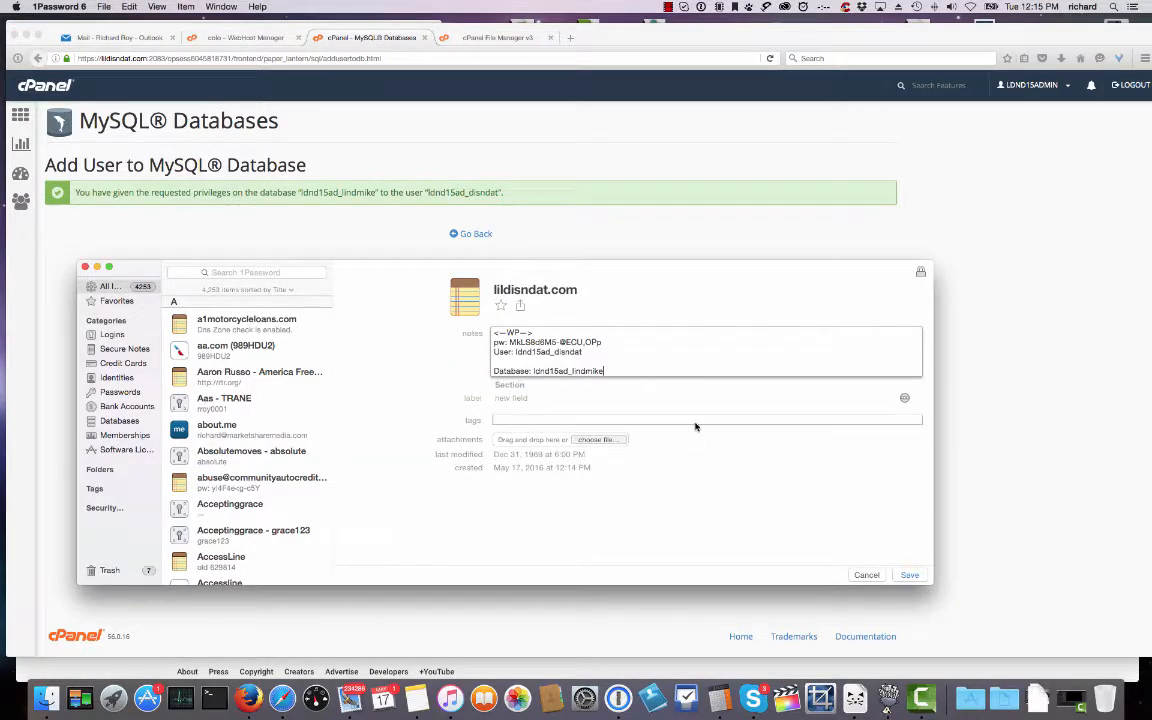
{"action": "key", "text": "BackSpace"}
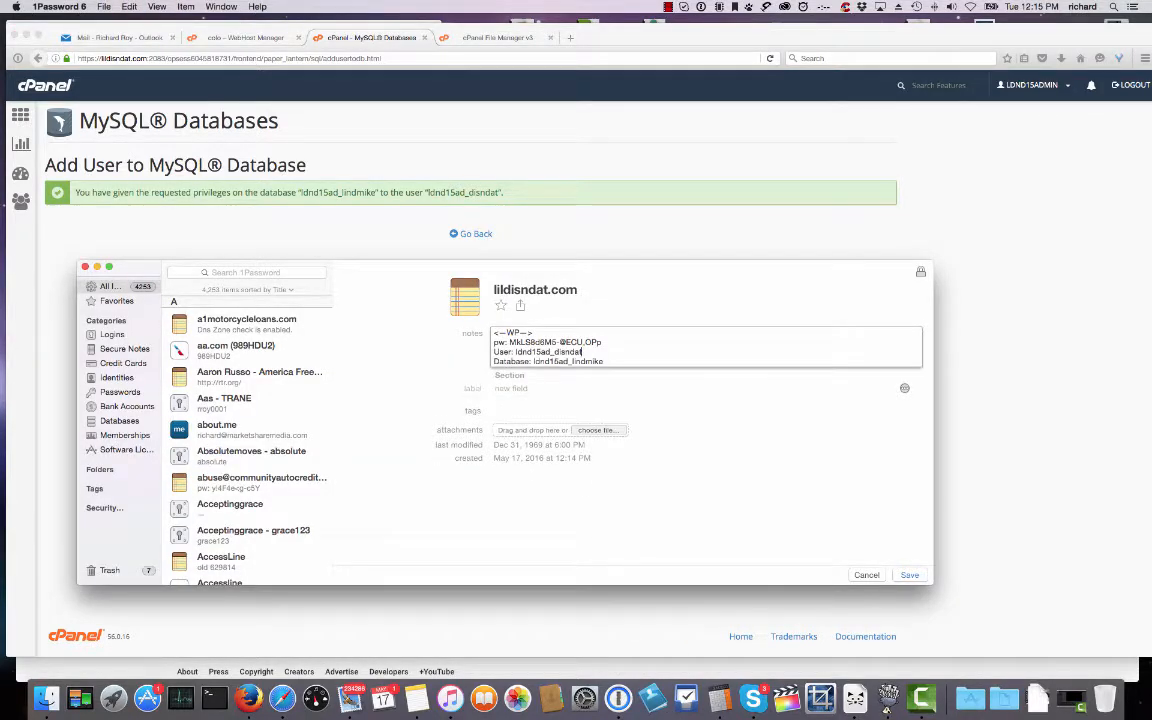
{"action": "left_click", "coordinate": [620, 362]}
{"action": "key", "text": "Return"}
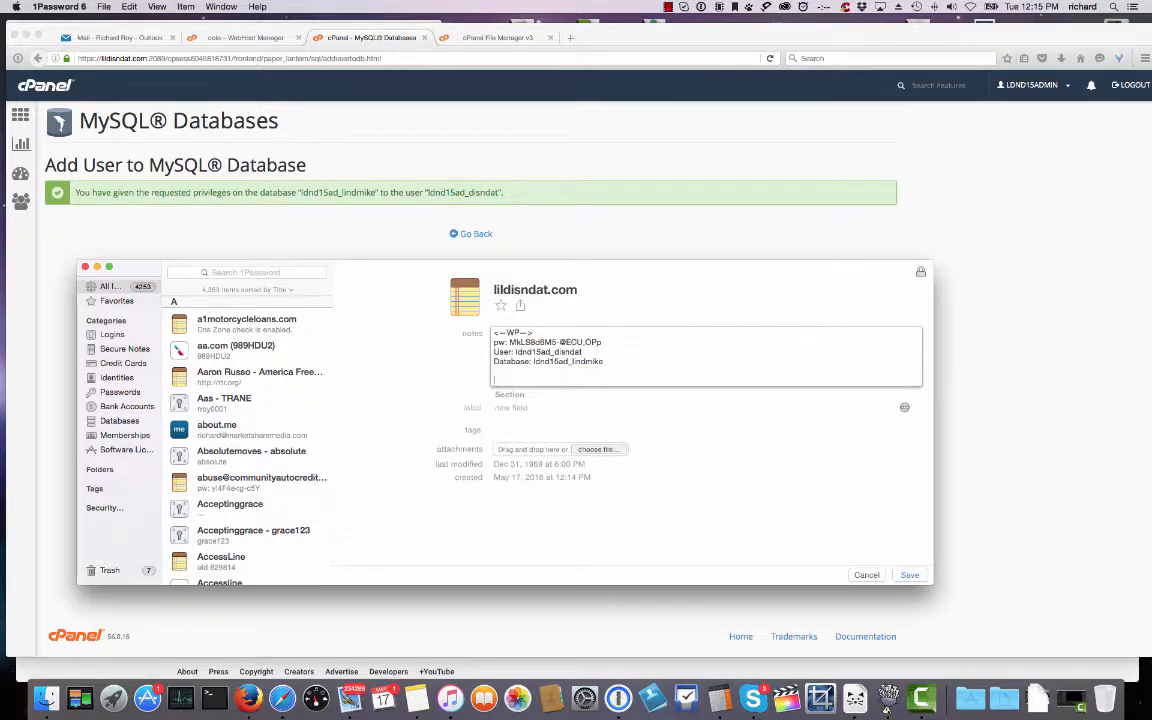
{"action": "key", "text": "super+s"}
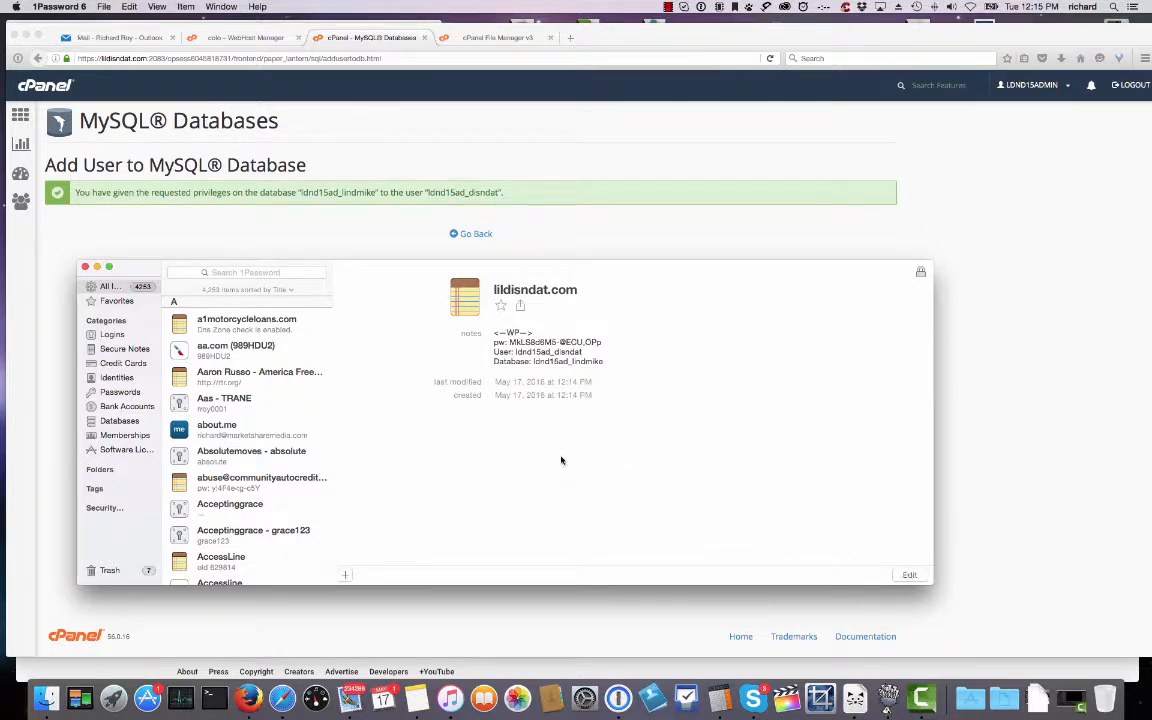
{"action": "left_click_drag", "start_coordinate": [142, 270], "coordinate": [1150, 300]}
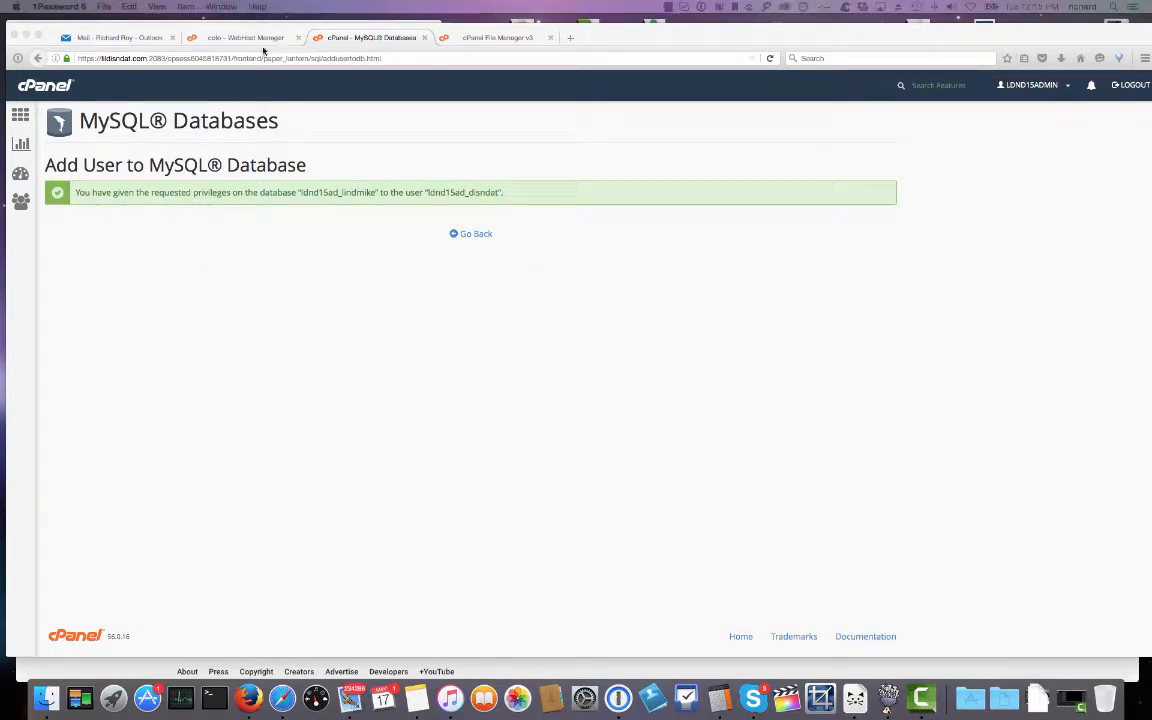
Open public_html/wp-config.php in the text editor of a fresh File Manager tab.
{"action": "left_click", "coordinate": [493, 38]}
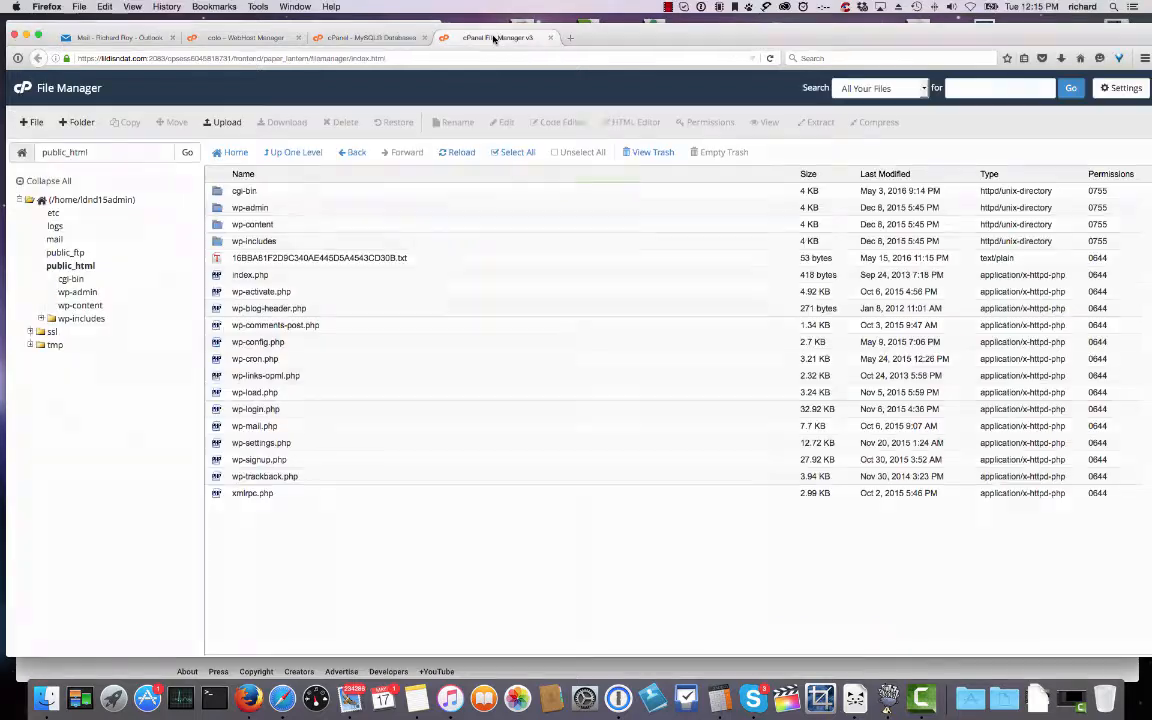
{"action": "left_click", "coordinate": [550, 39]}
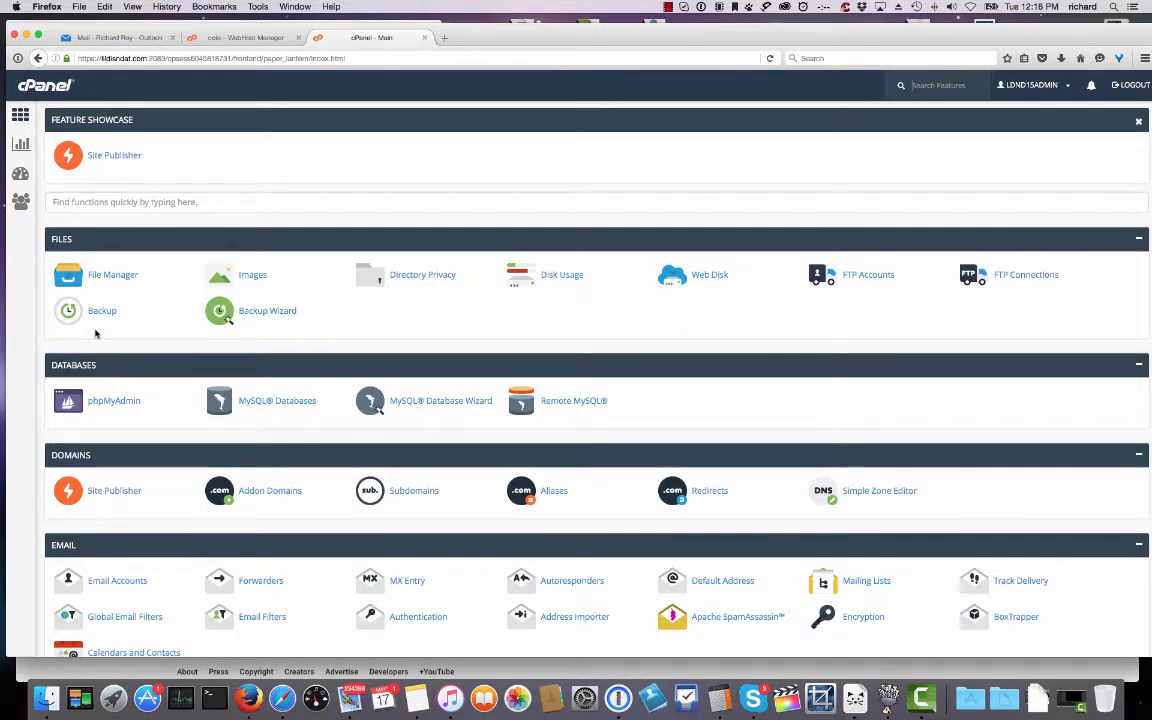
{"action": "left_click", "coordinate": [106, 277]}
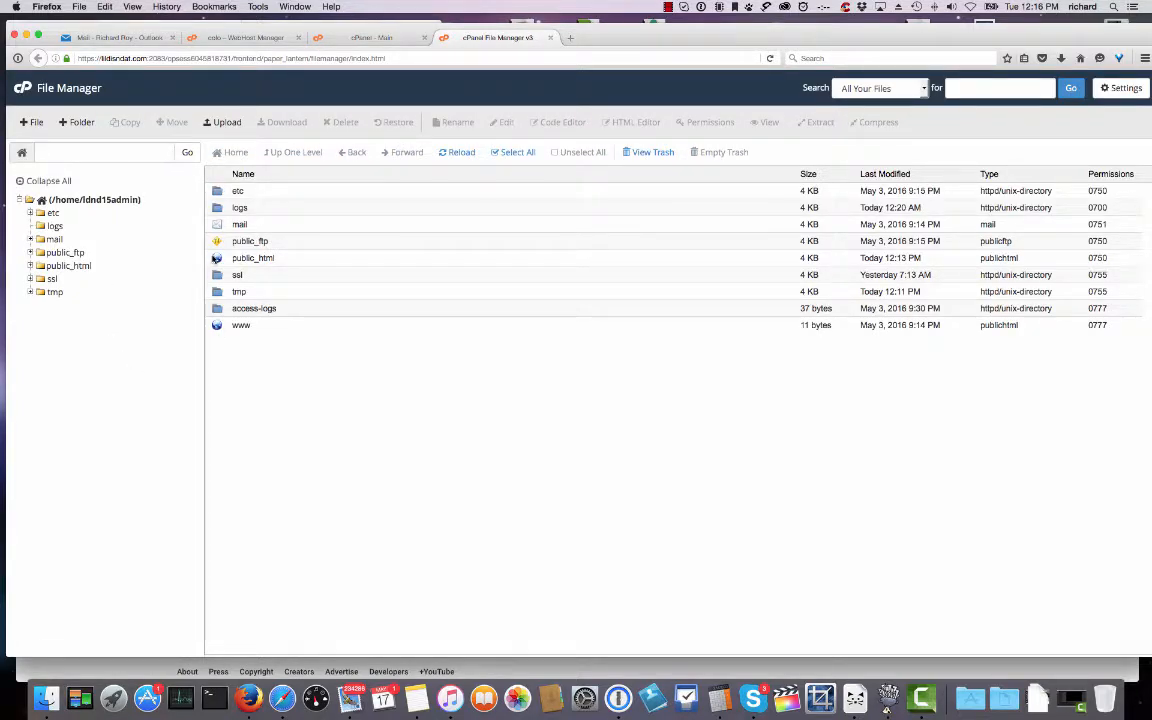
{"action": "double_click", "coordinate": [216, 258]}
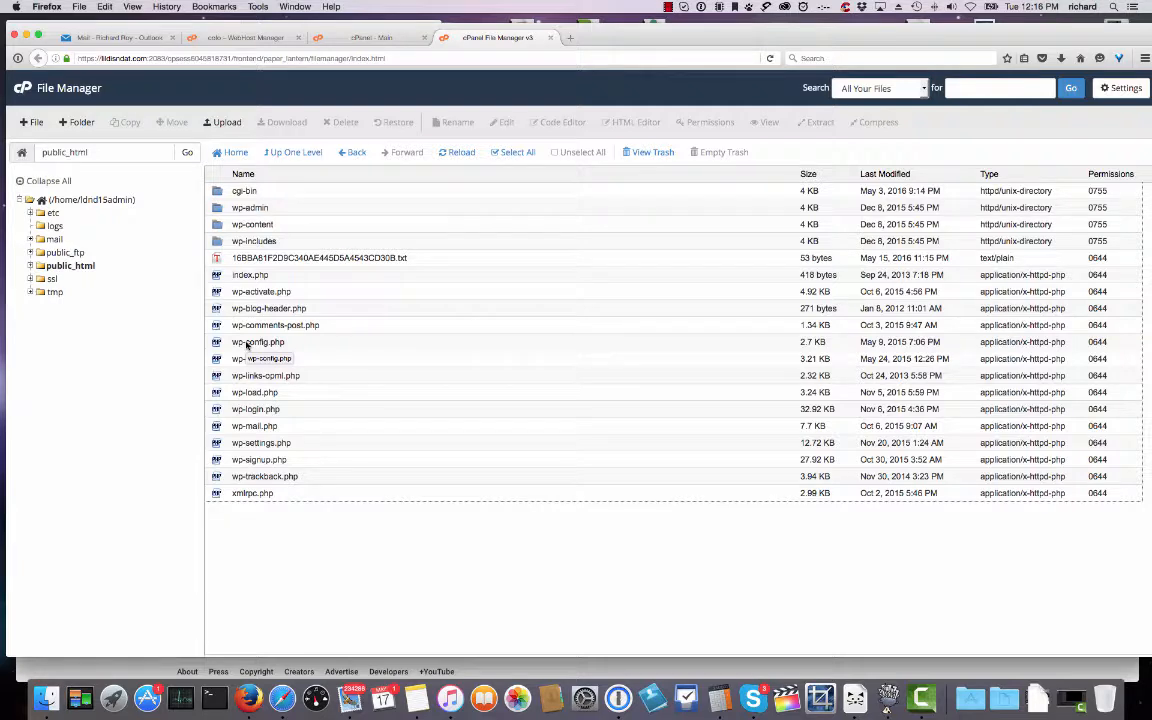
{"action": "left_click", "coordinate": [245, 345]}
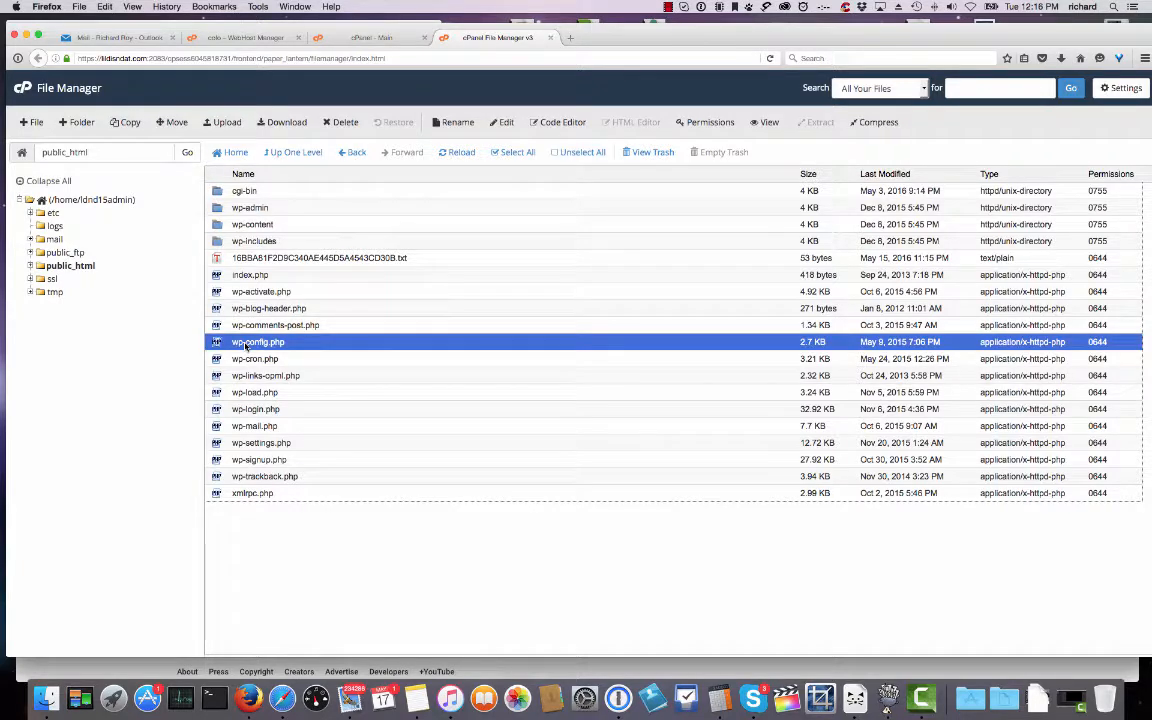
{"action": "left_click", "coordinate": [502, 123]}
{"action": "left_click", "coordinate": [689, 455]}
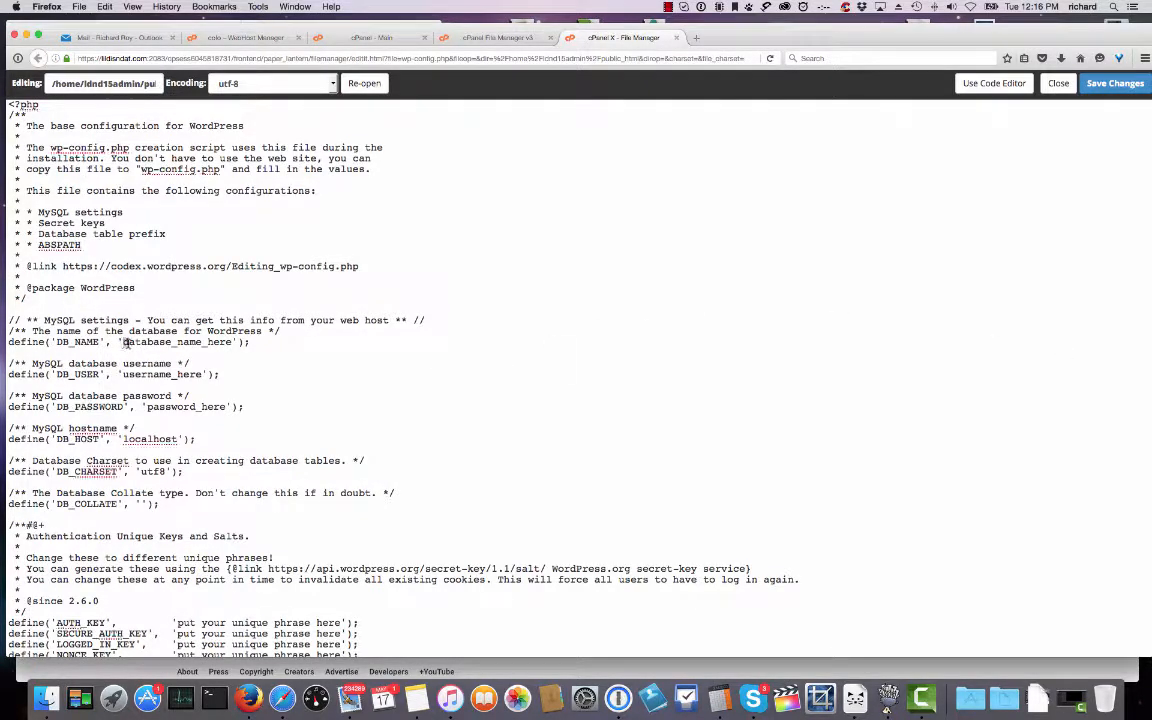
Replace the DB_NAME, DB_USER and DB_PASSWORD placeholders with the real database name, user and password.
{"action": "left_click_drag", "start_coordinate": [122, 342], "coordinate": [232, 342]}
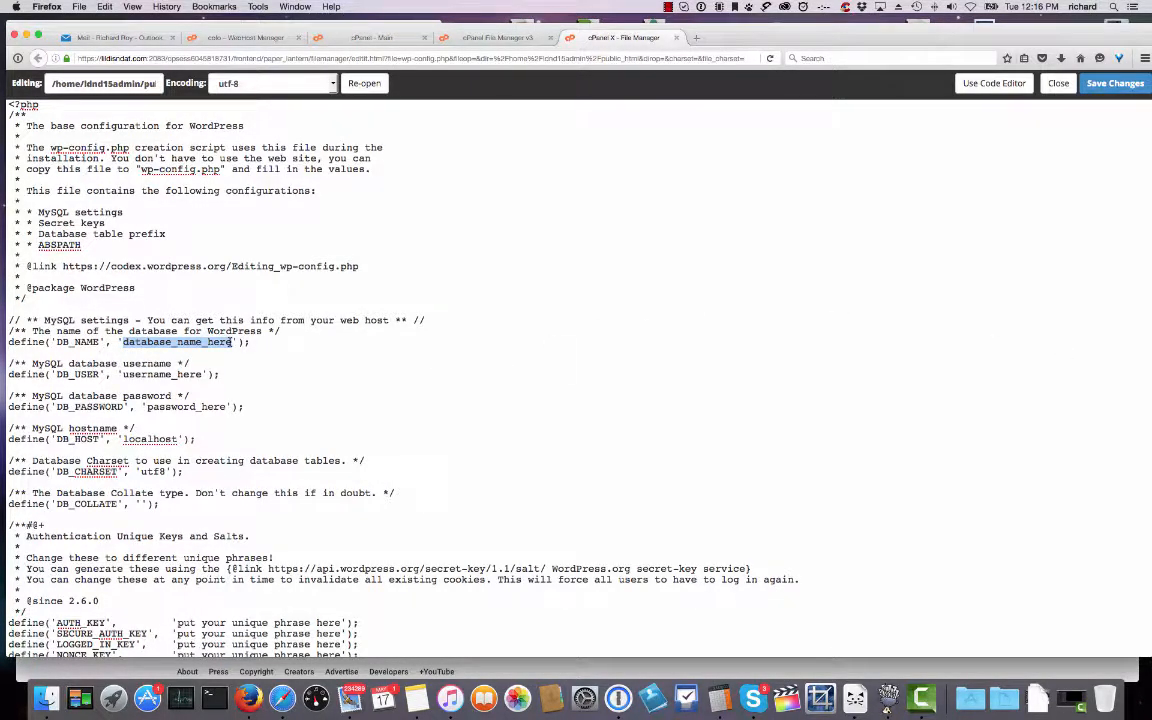
{"action": "type", "text": "ldnd15ad_lindmike"}
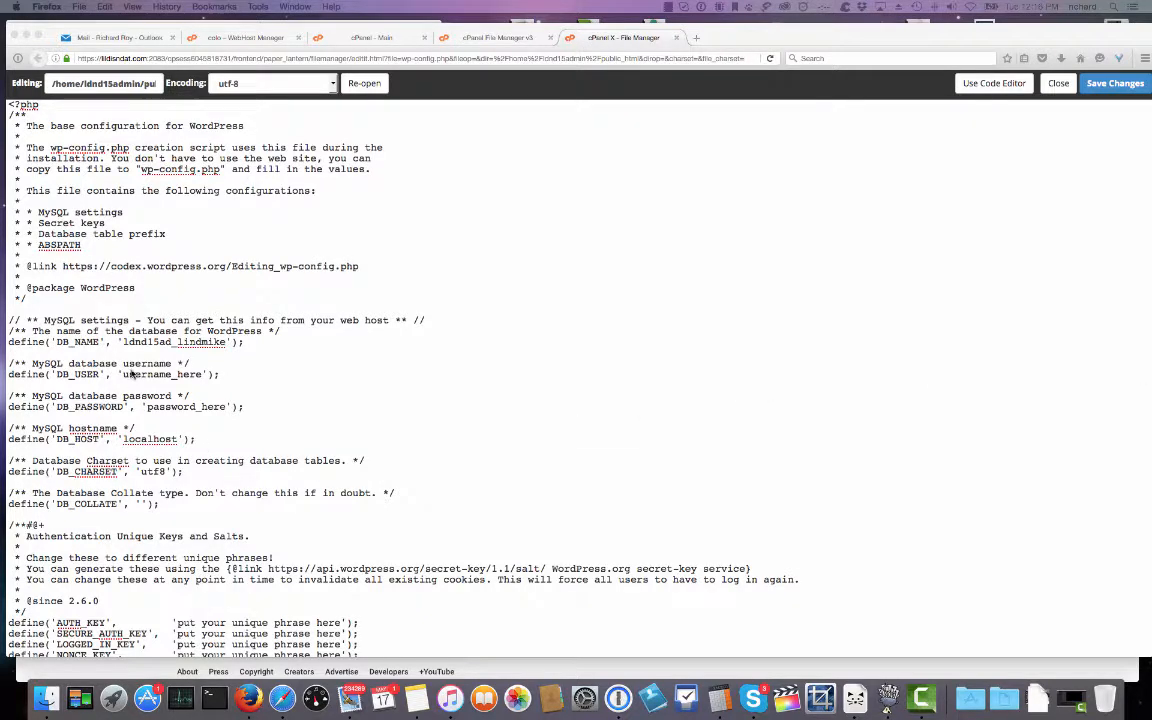
{"action": "left_click_drag", "start_coordinate": [123, 374], "coordinate": [201, 374]}
{"action": "type", "text": "ldnd15ad_disndat"}
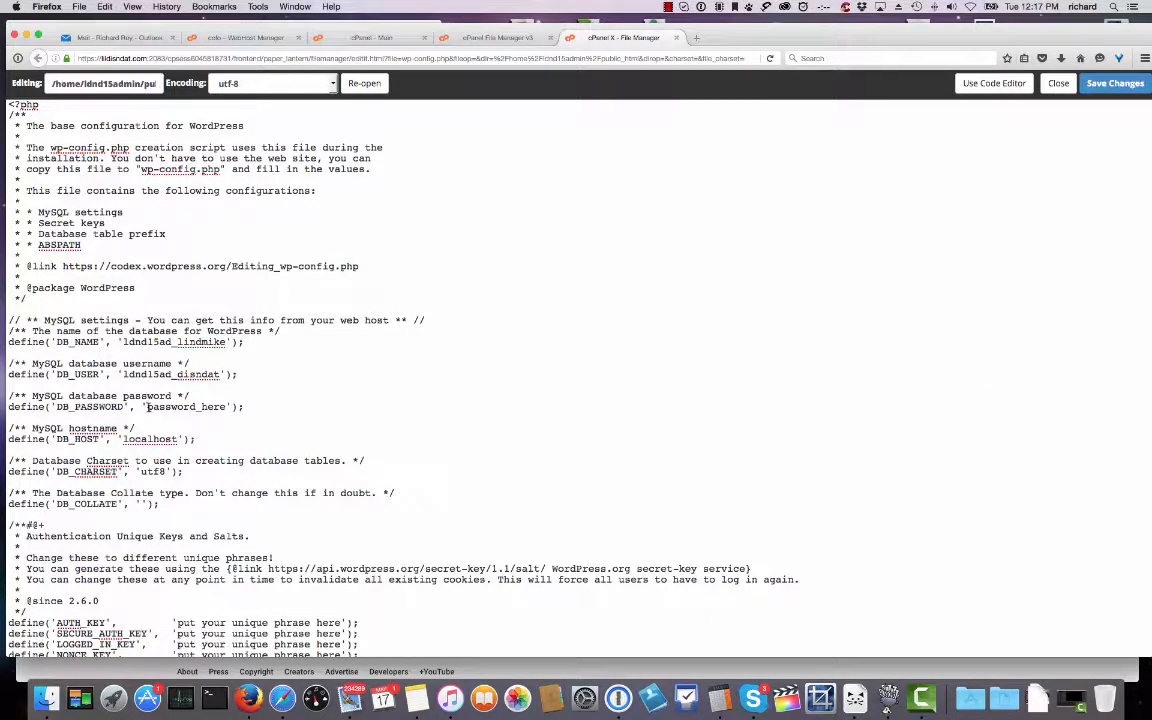
{"action": "left_click_drag", "start_coordinate": [147, 407], "coordinate": [225, 407]}
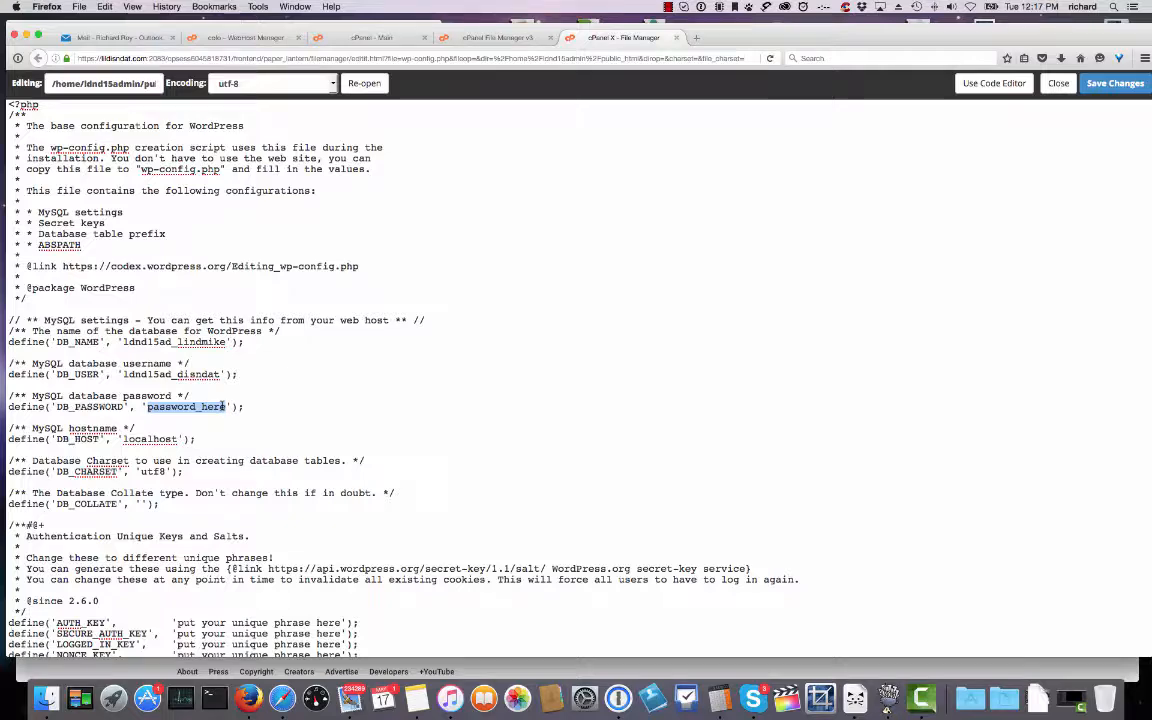
{"action": "key", "text": "cmd+v"}
Review the rest of wp-config.php and save the changes.
{"action": "scroll", "coordinate": [296, 383], "scroll_direction": "down", "scroll_amount": 1}
{"action": "scroll", "coordinate": [296, 383], "scroll_direction": "down", "scroll_amount": 1}
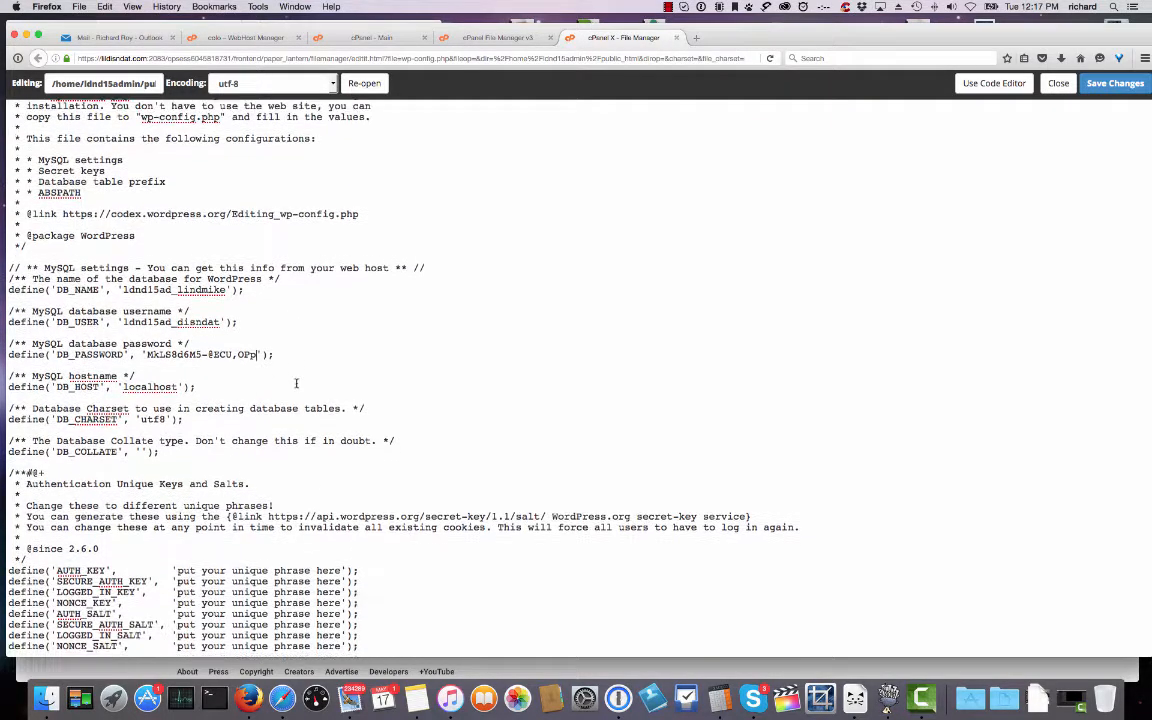
{"action": "scroll", "coordinate": [296, 383], "scroll_direction": "down", "scroll_amount": 2}
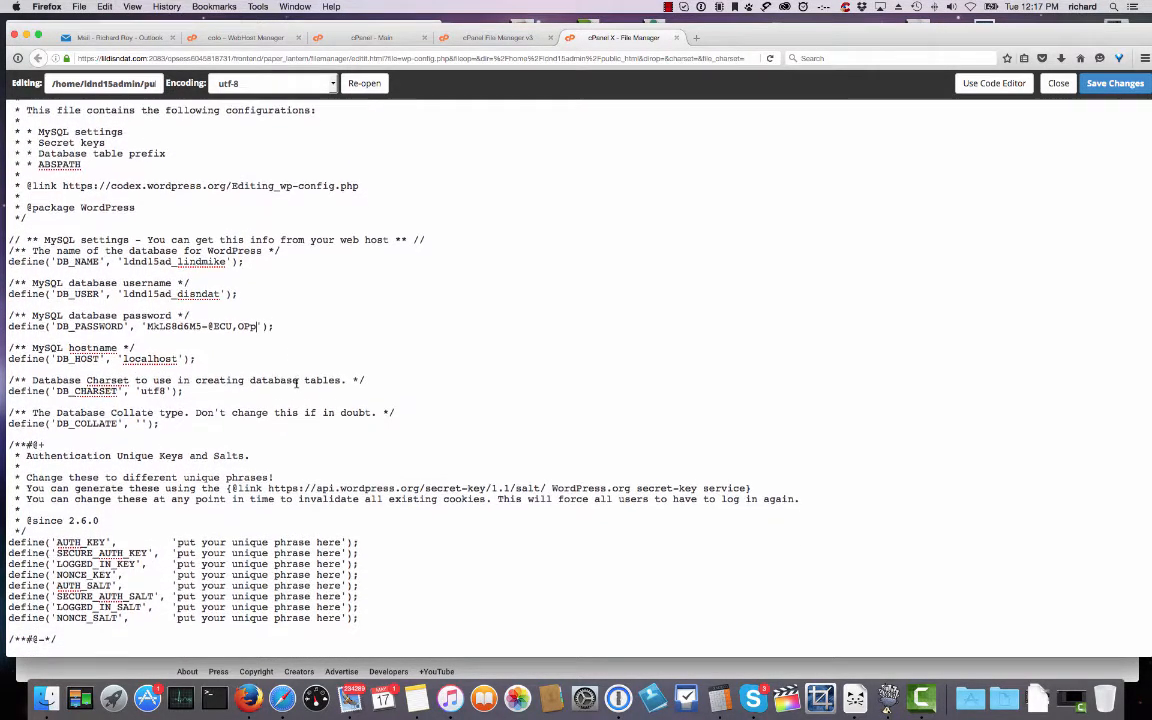
{"action": "scroll", "coordinate": [296, 383], "scroll_direction": "down", "scroll_amount": 5}
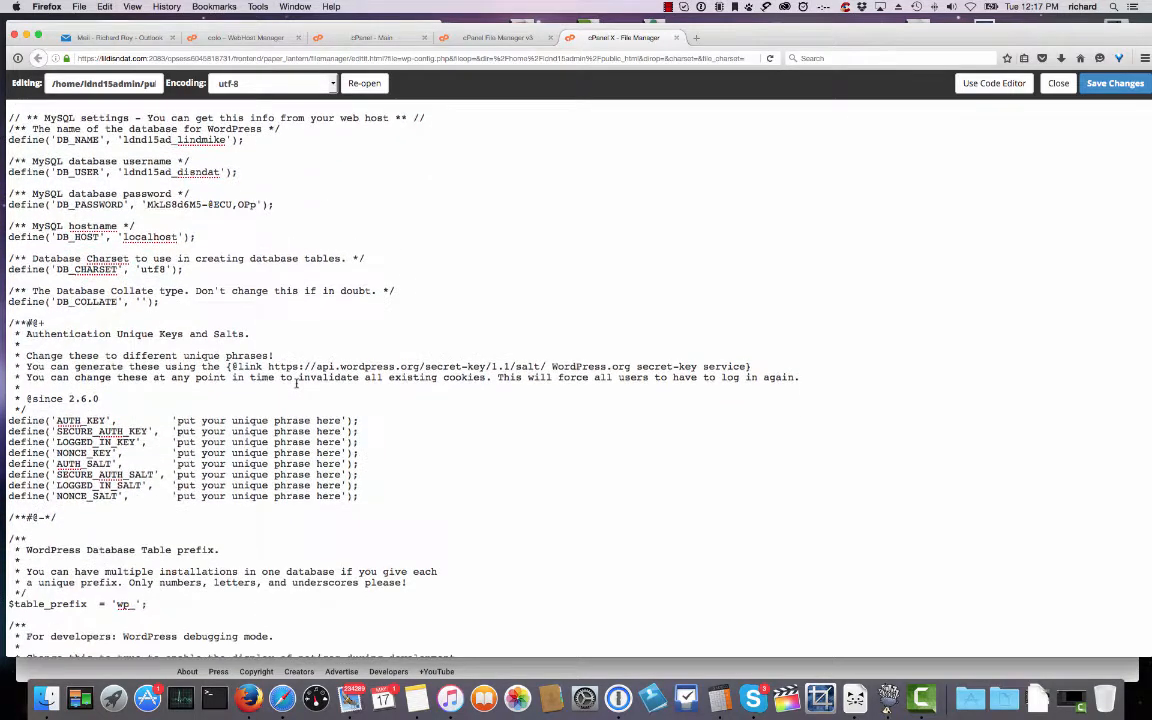
{"action": "scroll", "coordinate": [296, 383], "scroll_direction": "down", "scroll_amount": 1}
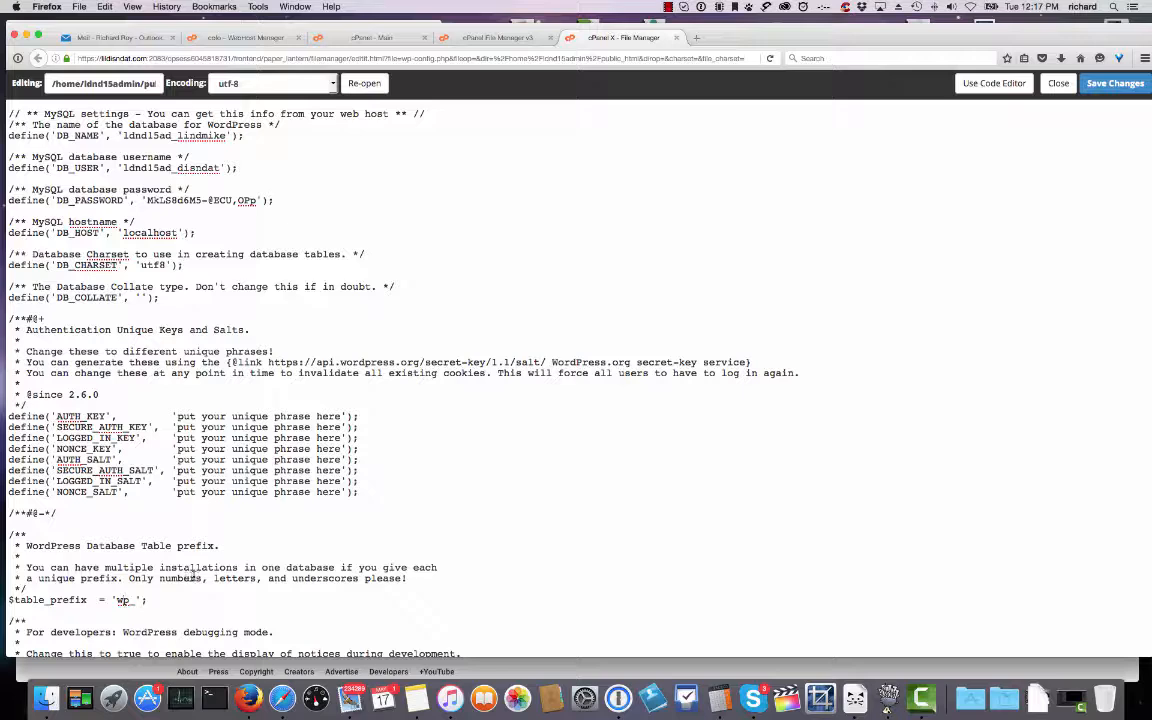
{"action": "type", "text": "l"}
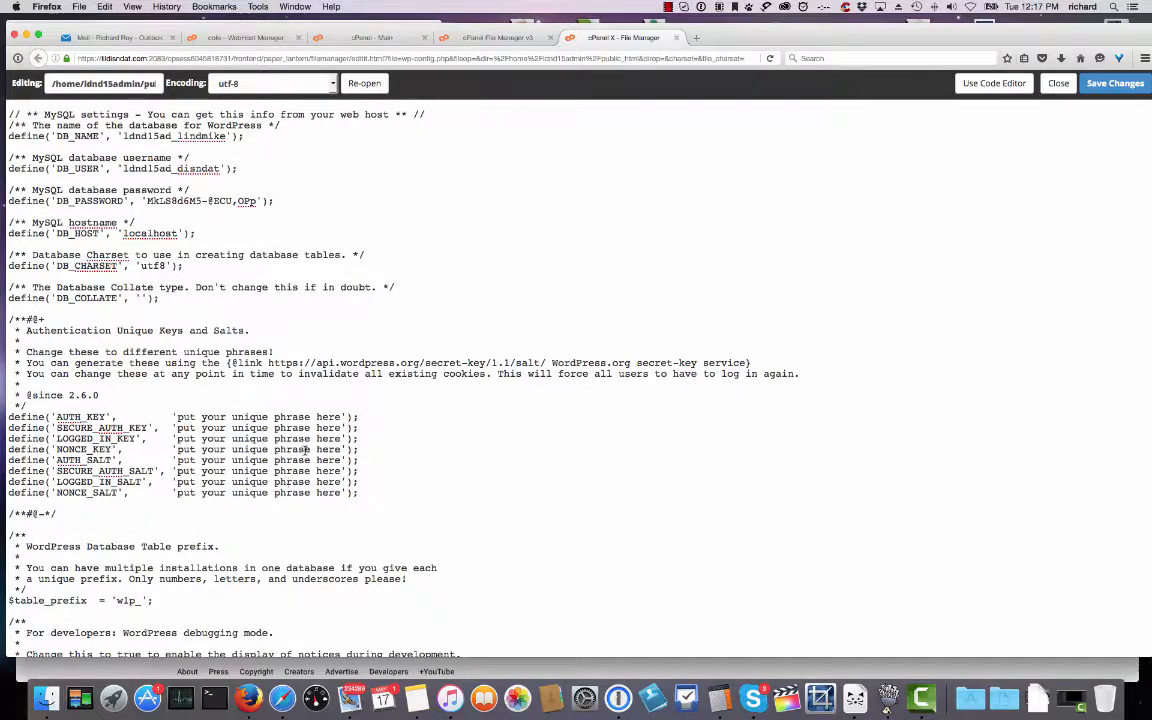
{"action": "scroll", "coordinate": [228, 470], "scroll_direction": "down", "scroll_amount": 5}
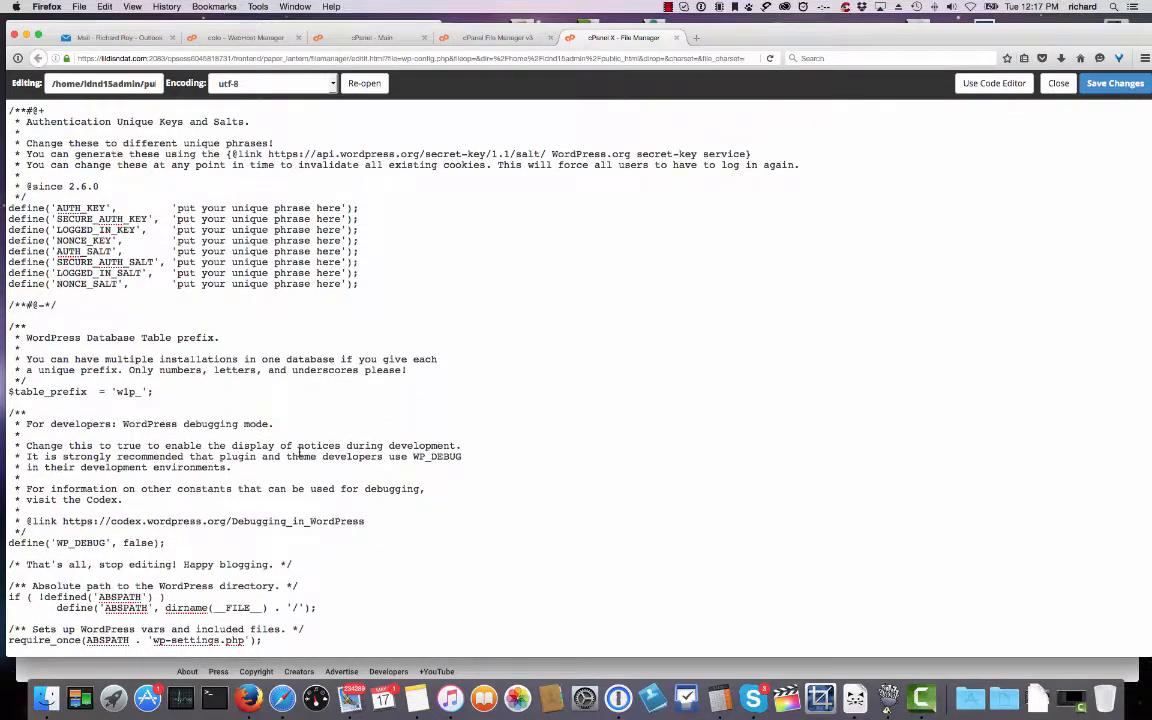
{"action": "left_click", "coordinate": [1116, 84]}
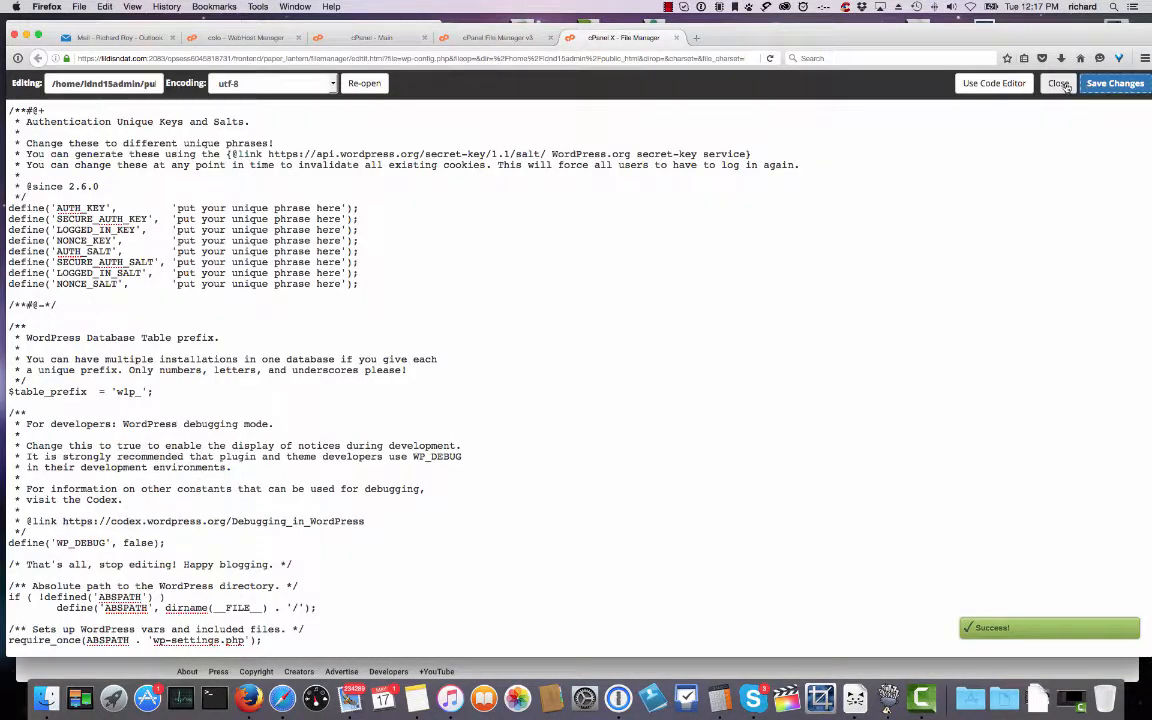
Load lidisndat.com in a new tab and continue the installer in English (United States).
{"action": "left_click", "coordinate": [1058, 84]}
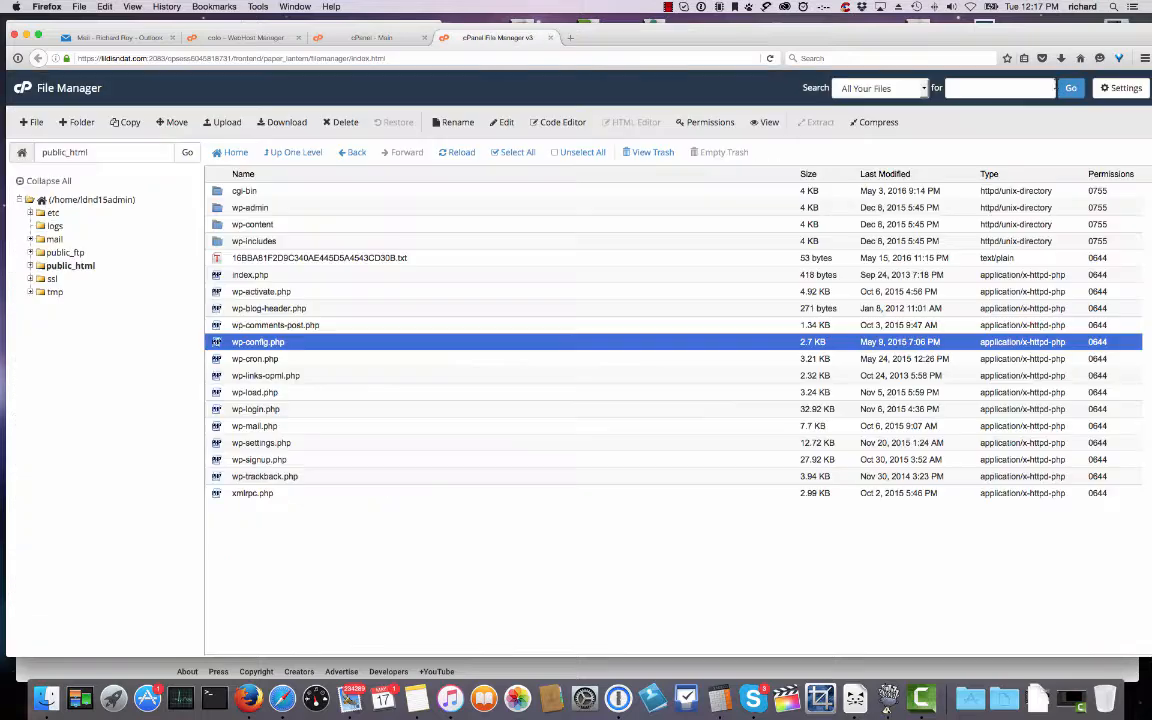
{"action": "left_click", "coordinate": [573, 38]}
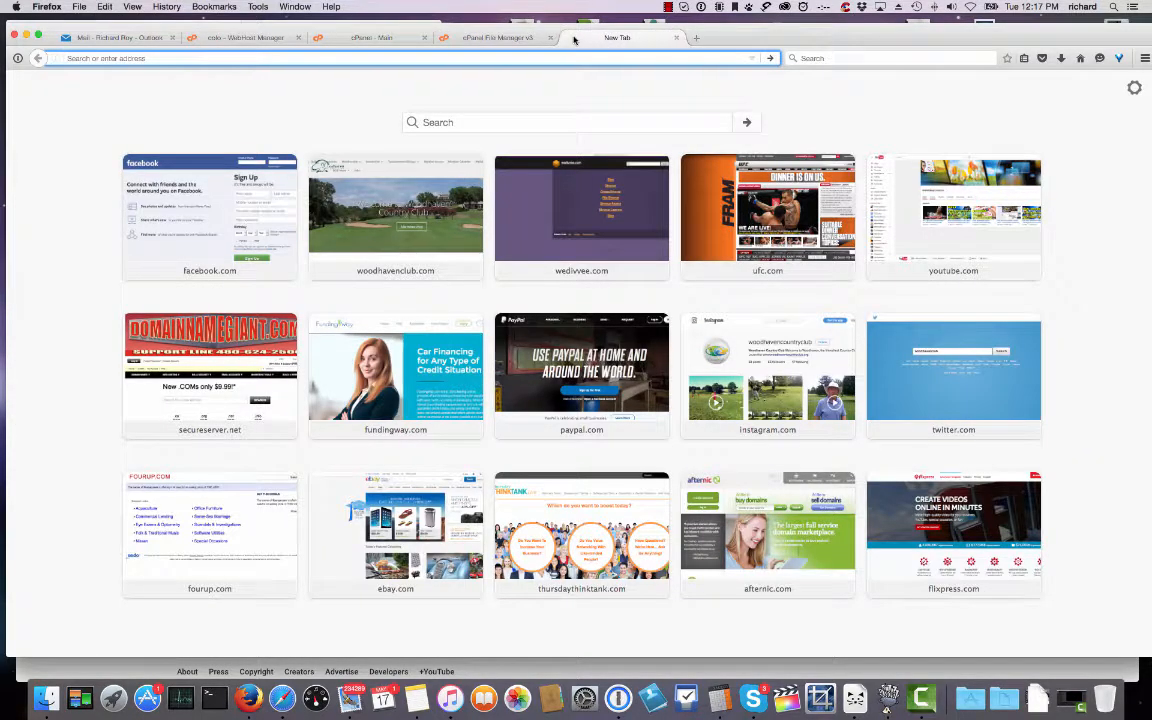
{"action": "type", "text": "li"}
{"action": "key", "text": "BackSpace"}
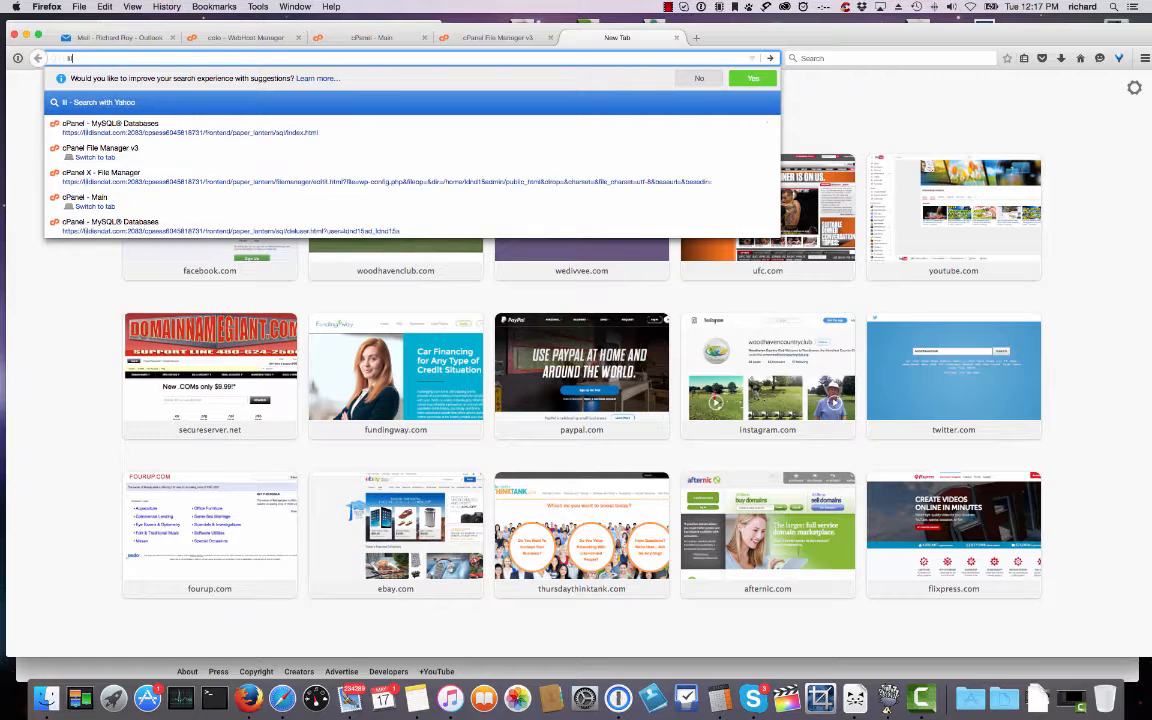
{"action": "type", "text": "disn"}
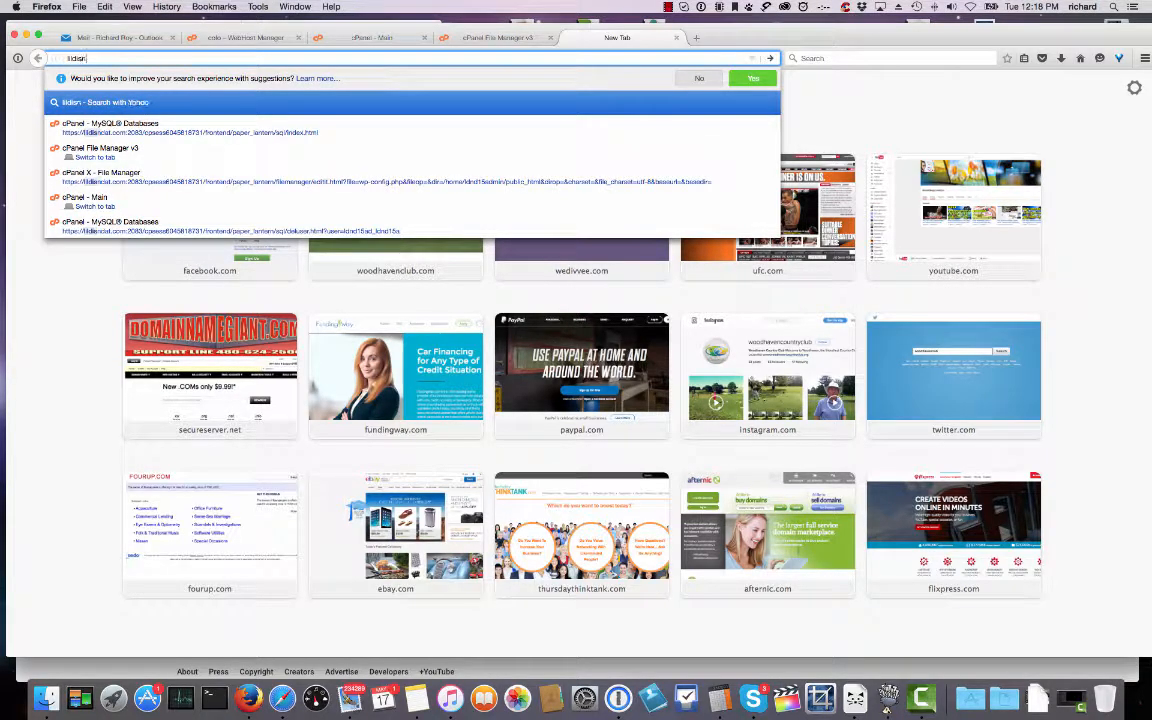
{"action": "type", "text": "dat.com"}
{"action": "key", "text": "Return"}
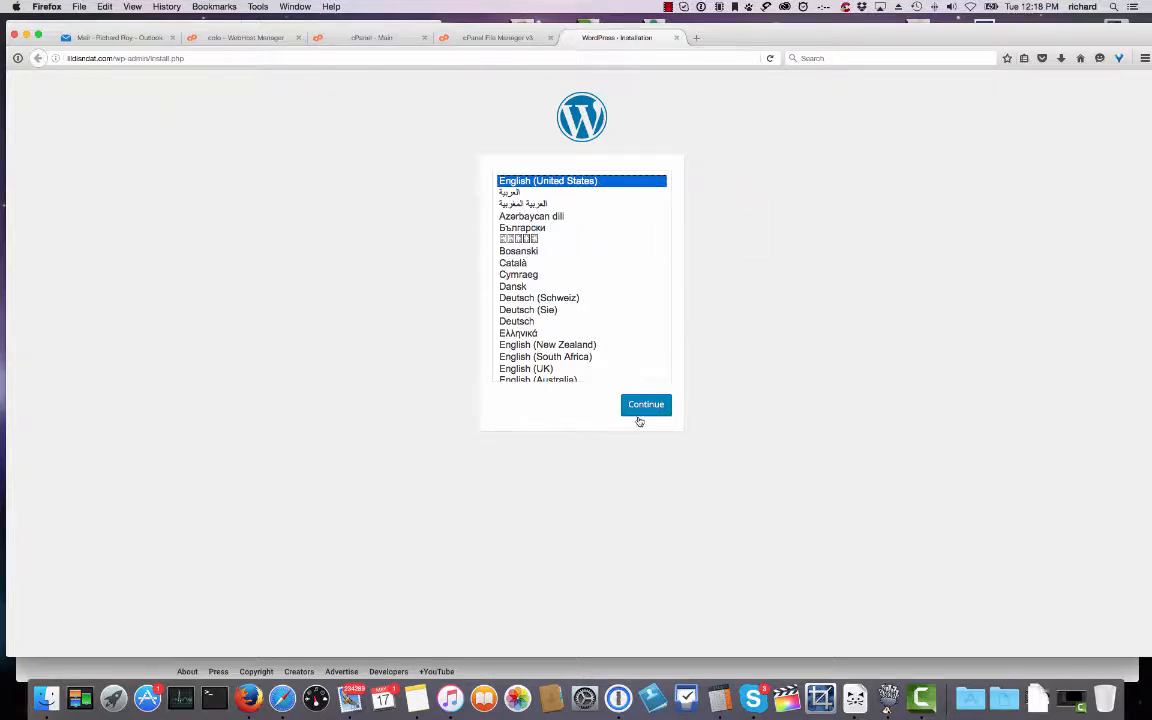
{"action": "left_click", "coordinate": [641, 405]}
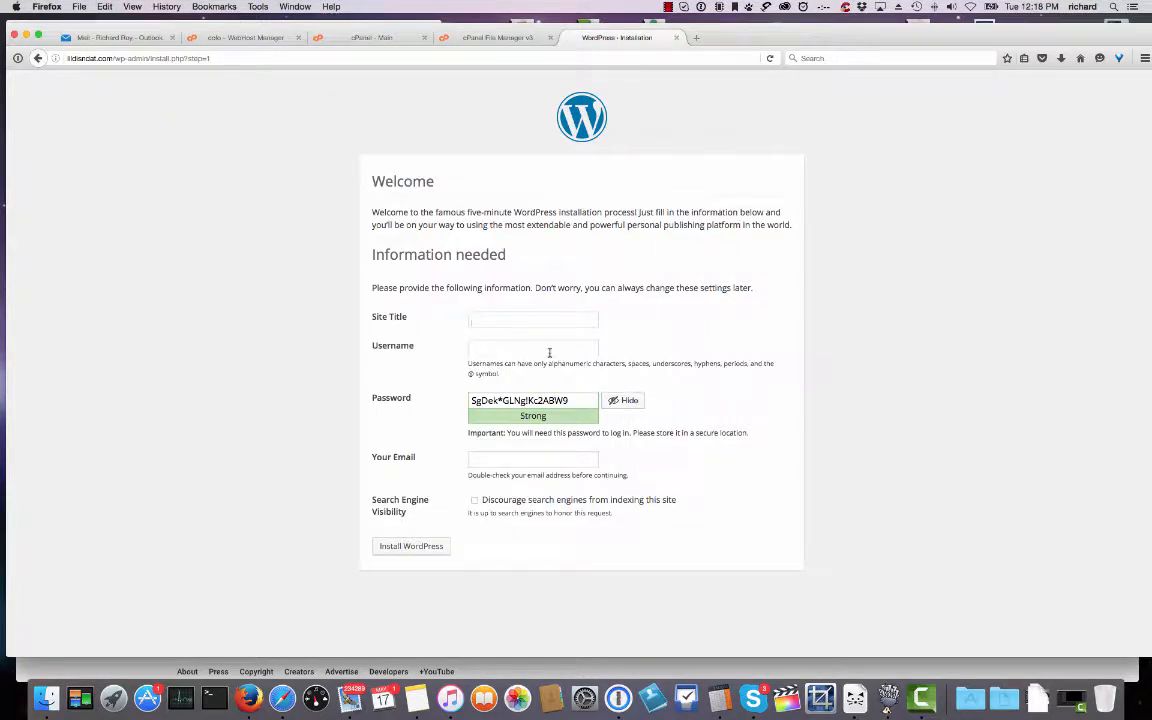
Install WordPress with title 'Lil Dis N Dat', an admin username, the generated password and the site's admin e-mail.
{"action": "type", "text": "Lil Dis N Dat"}
{"action": "left_click_drag", "start_coordinate": [570, 400], "coordinate": [469, 401]}
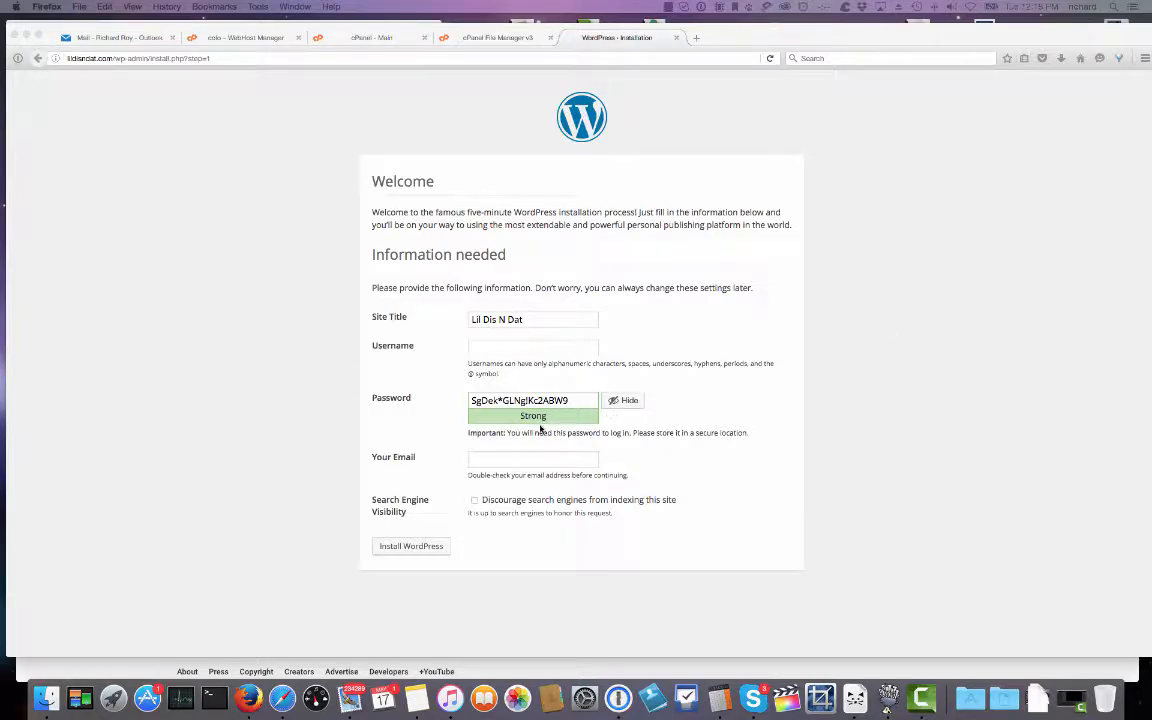
{"action": "left_click", "coordinate": [486, 352]}
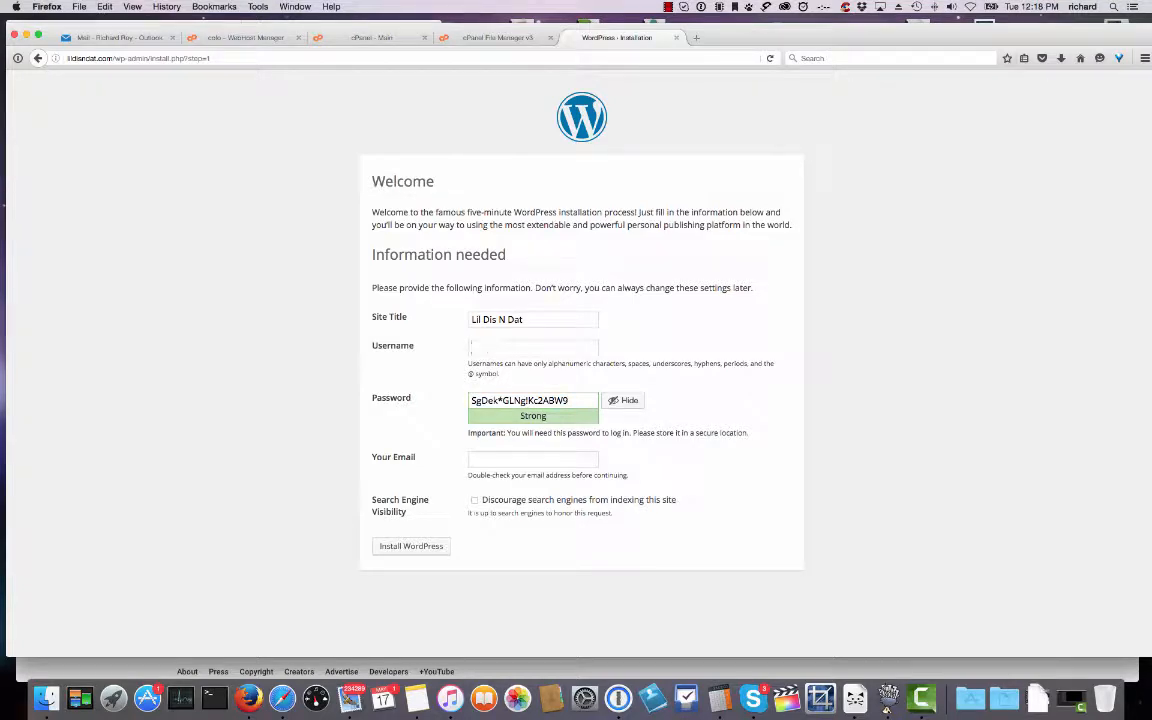
{"action": "type", "text": "LilDisNimda"}
{"action": "key", "text": "shift+Left"}
{"action": "key", "text": "shift+Left"}
{"action": "key", "text": "shift+Left"}
{"action": "key", "text": "shift+Left"}
{"action": "key", "text": "shift+Left"}
{"action": "key", "text": "shift+Left"}
{"action": "key", "text": "shift+Left"}
{"action": "key", "text": "shift+Left"}
{"action": "key", "text": "shift+Left"}
{"action": "key", "text": "shift+Left"}
{"action": "key", "text": "shift+Left"}
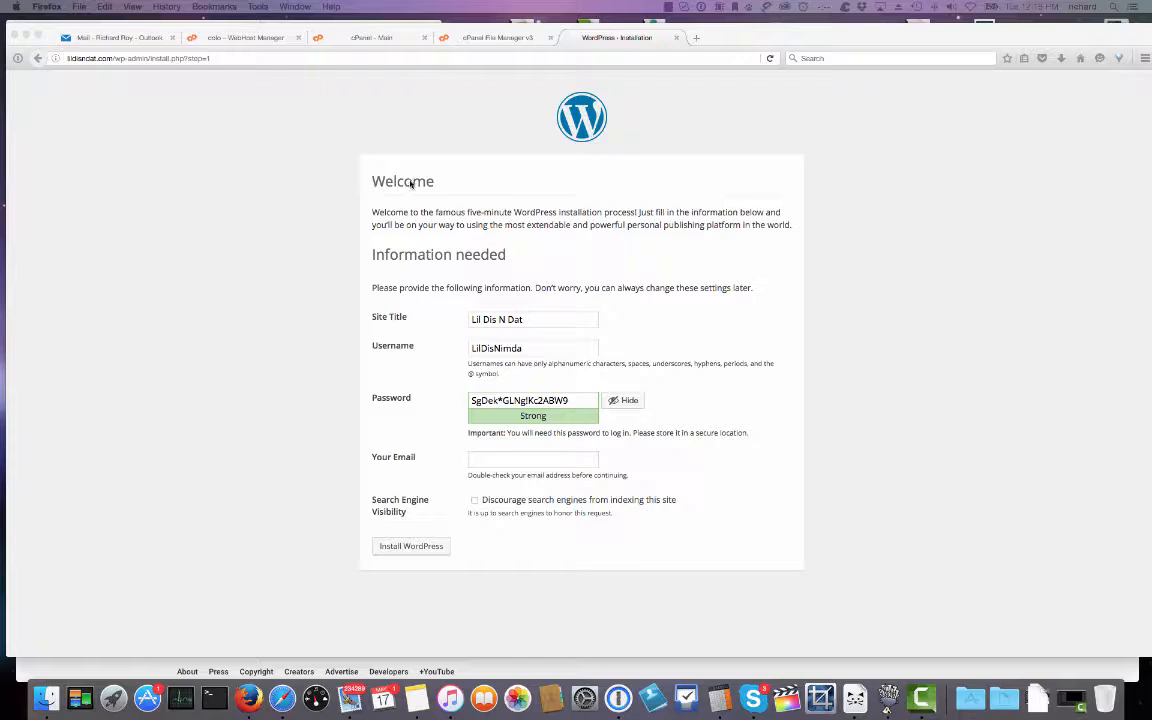
{"action": "left_click", "coordinate": [486, 458]}
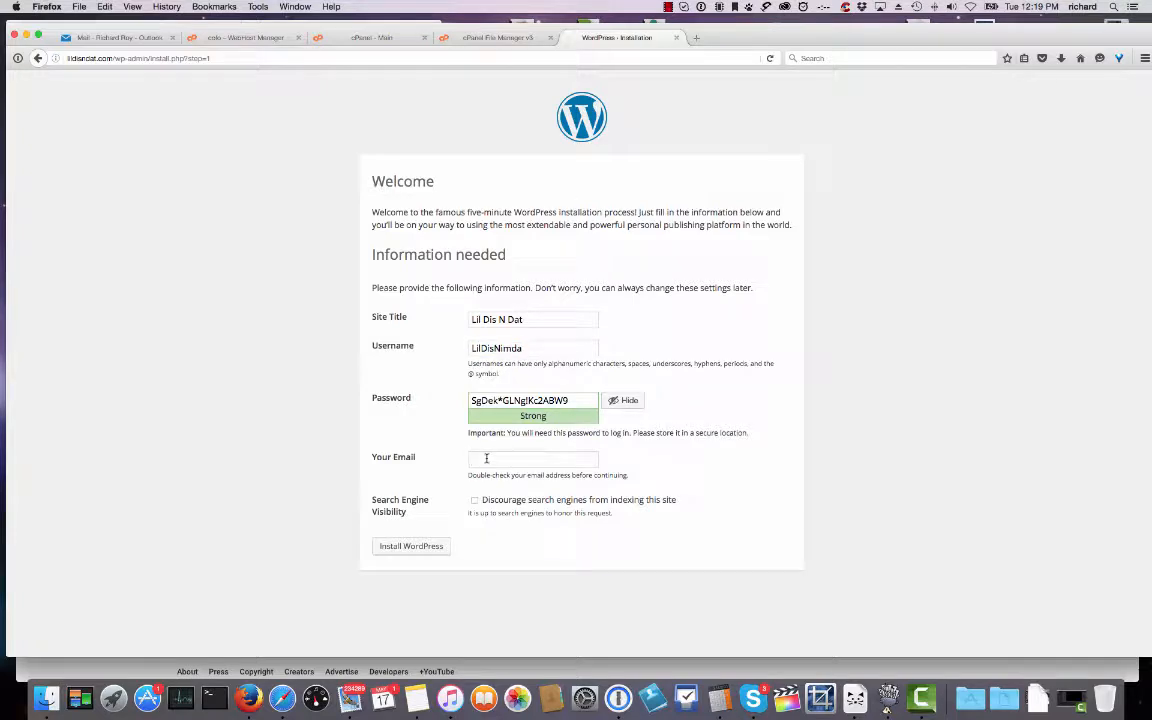
{"action": "left_click", "coordinate": [414, 546]}
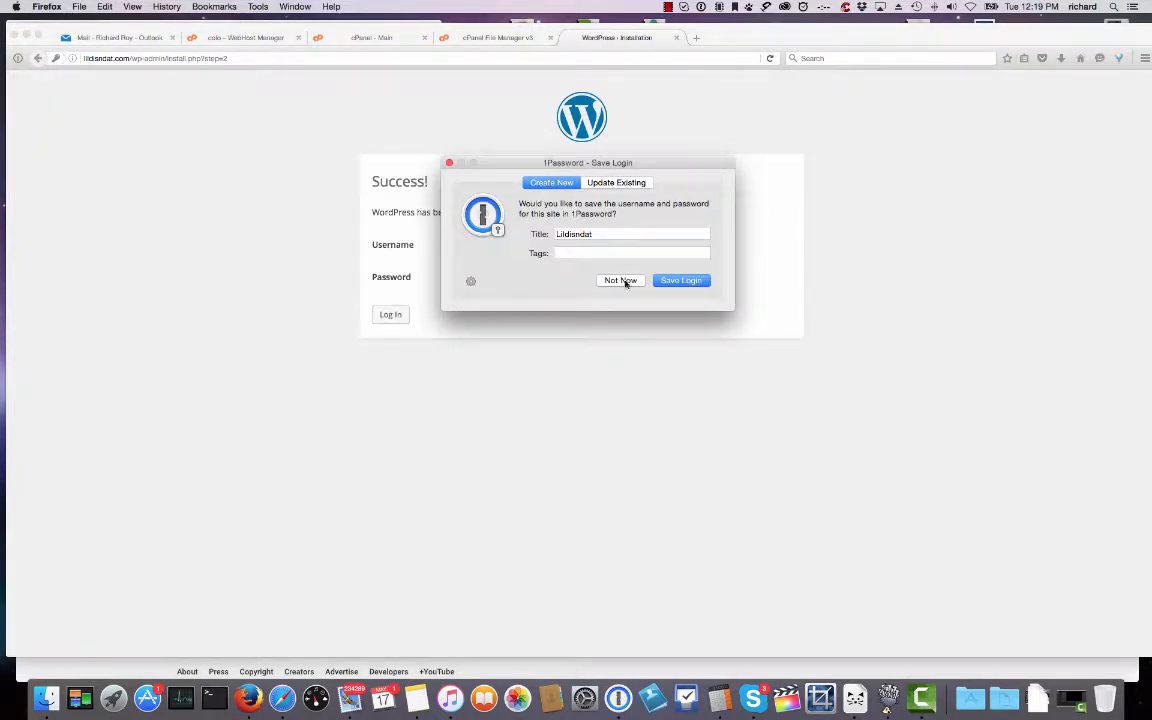
Skip saving in 1Password, then log in to wp-admin with the copied admin username and password.
{"action": "left_click", "coordinate": [621, 280]}
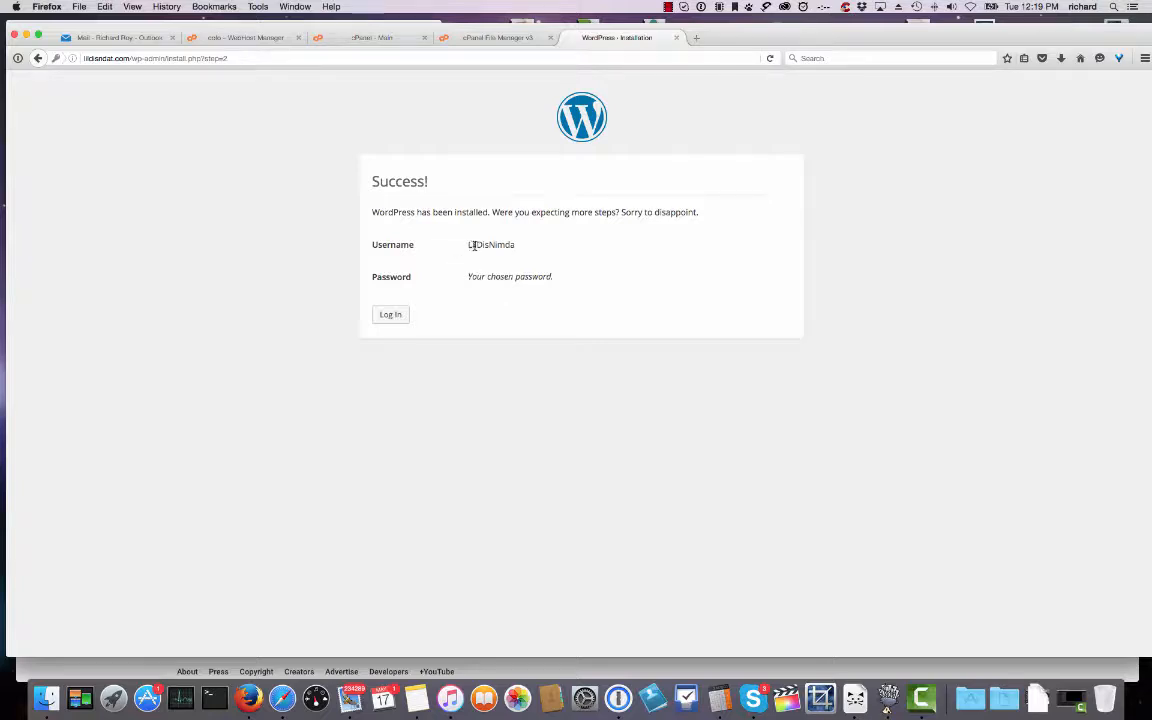
{"action": "left_click_drag", "start_coordinate": [466, 244], "coordinate": [514, 244]}
{"action": "left_click", "coordinate": [390, 316]}
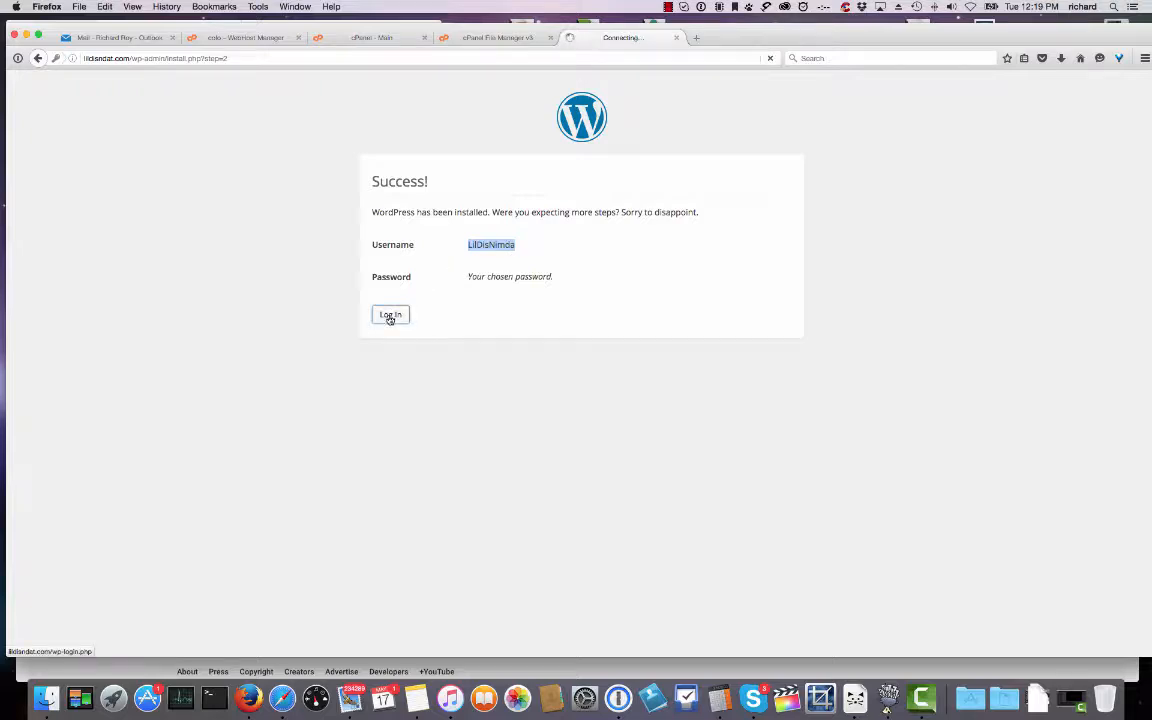
{"action": "left_click", "coordinate": [530, 272]}
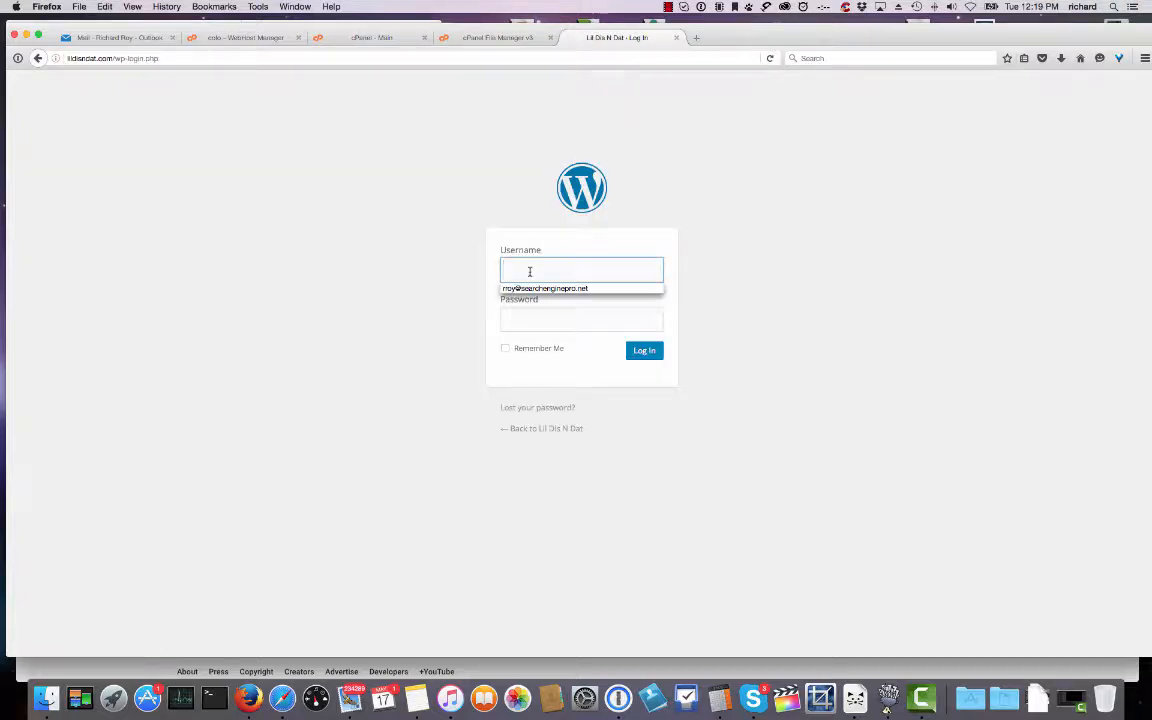
{"action": "left_click", "coordinate": [530, 272]}
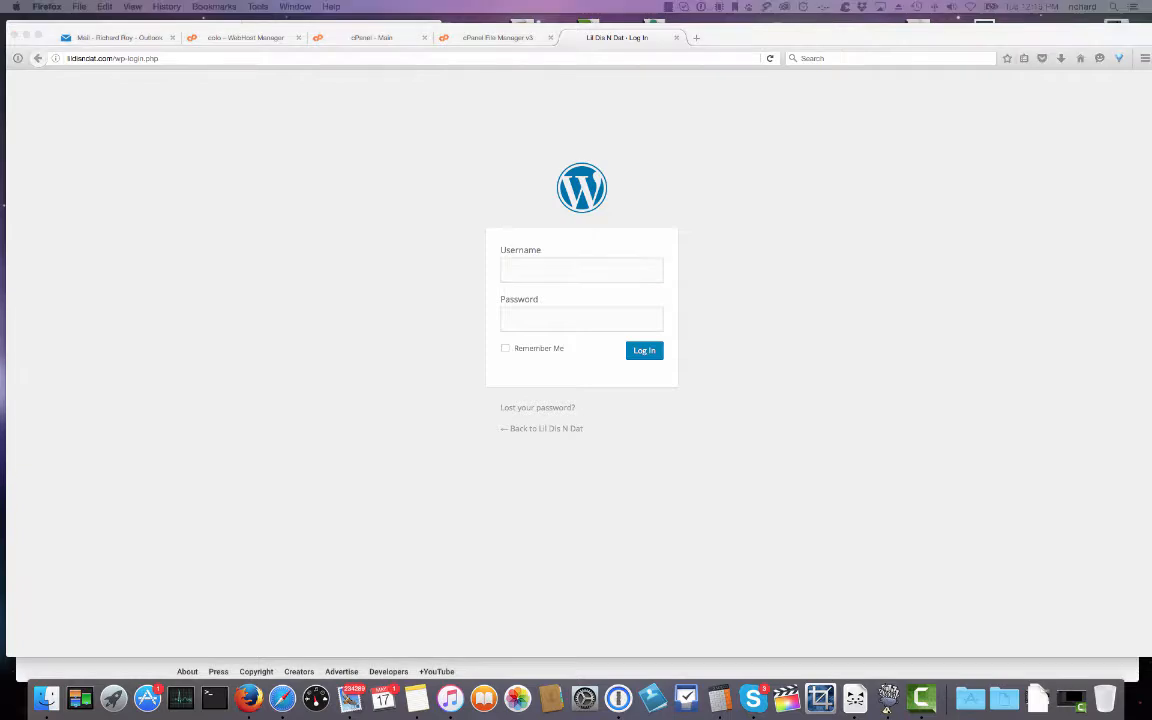
{"action": "left_click", "coordinate": [569, 268]}
{"action": "key", "text": "super+v"}
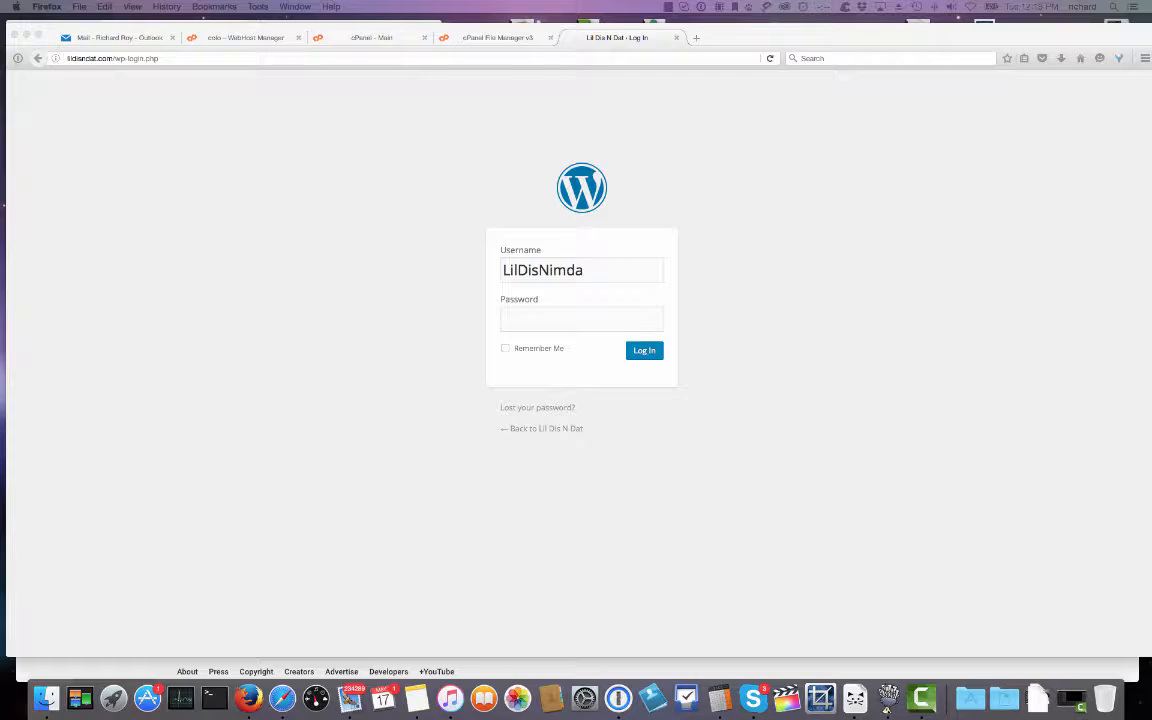
{"action": "left_click", "coordinate": [579, 319]}
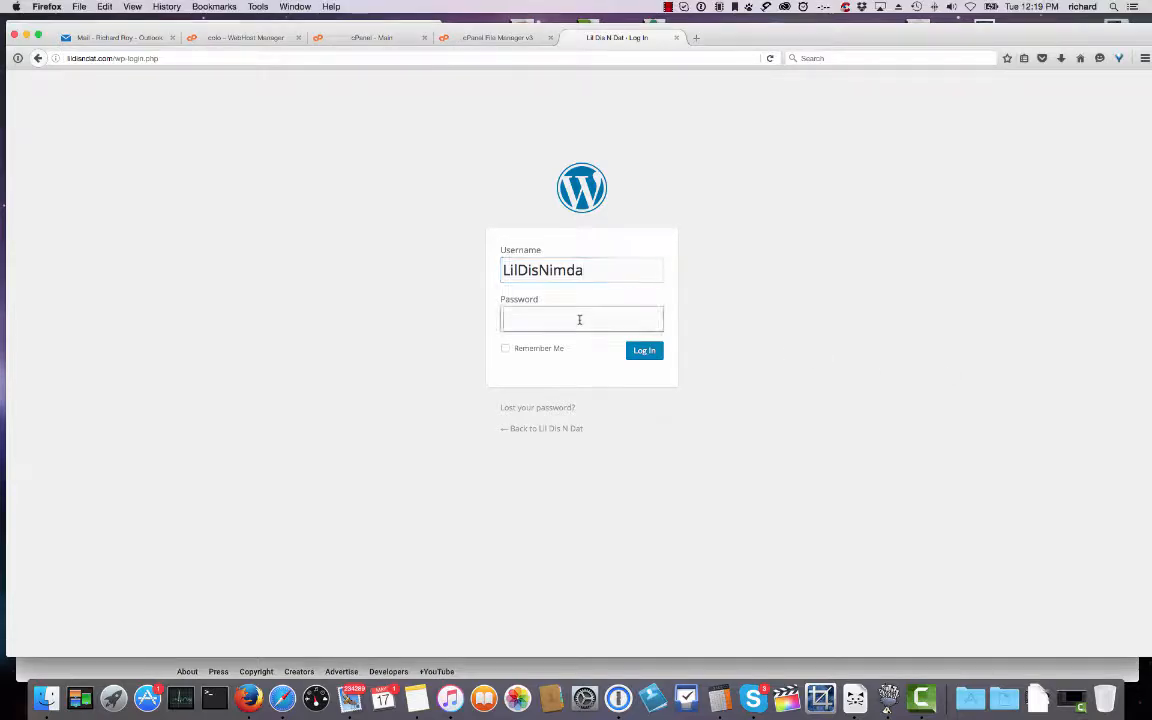
{"action": "key", "text": "super+v"}
{"action": "left_click", "coordinate": [644, 351]}
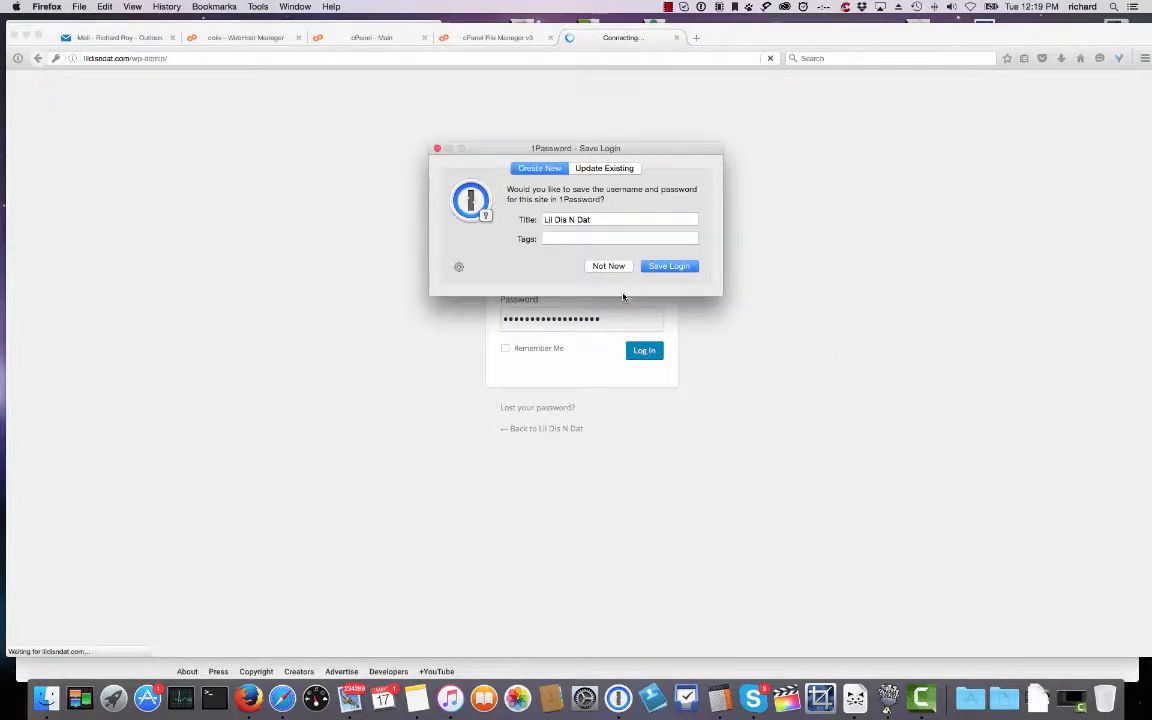
Save the admin login in 1Password with '- Admin' added to its title.
{"action": "left_click", "coordinate": [612, 218]}
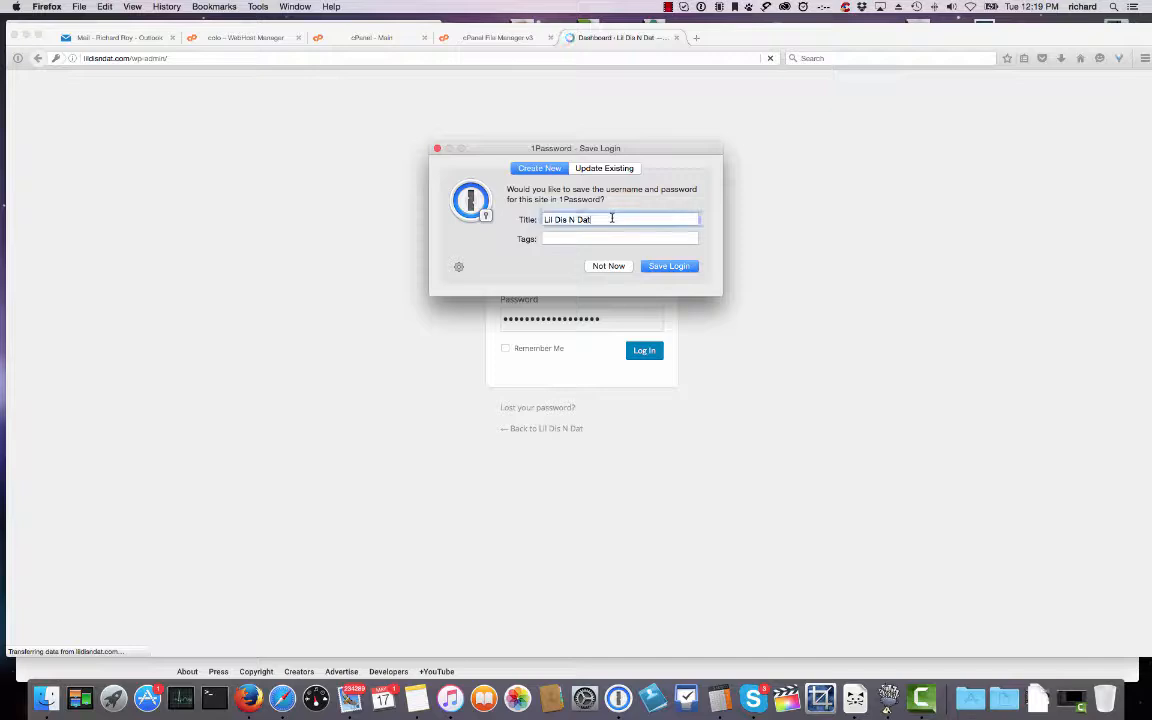
{"action": "type", "text": "- Admin"}
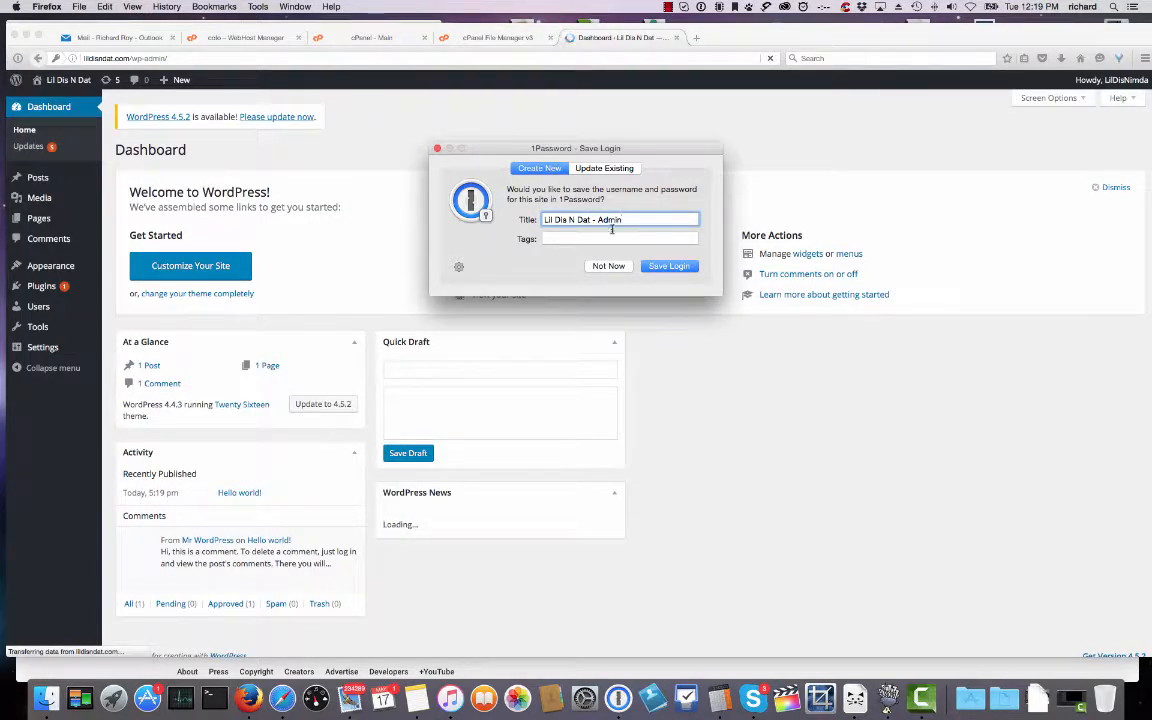
{"action": "left_click", "coordinate": [665, 265]}
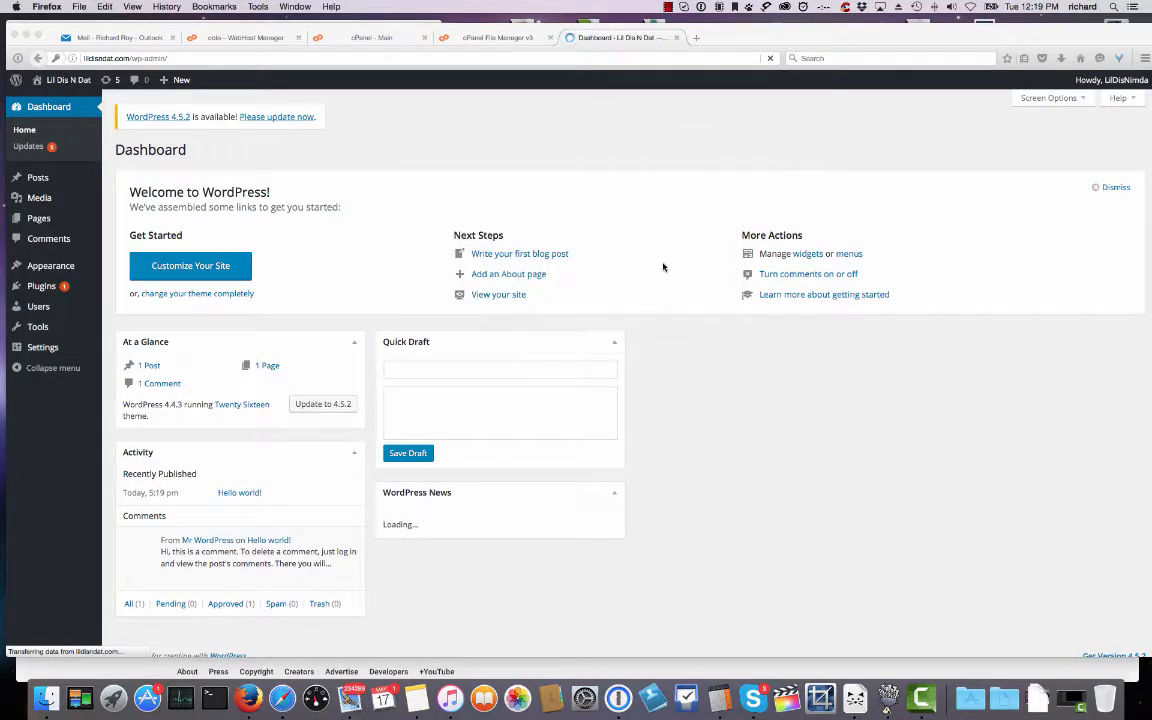
Update WordPress core to 4.5.2 and confirm it on the Updates page.
{"action": "left_click", "coordinate": [288, 117]}
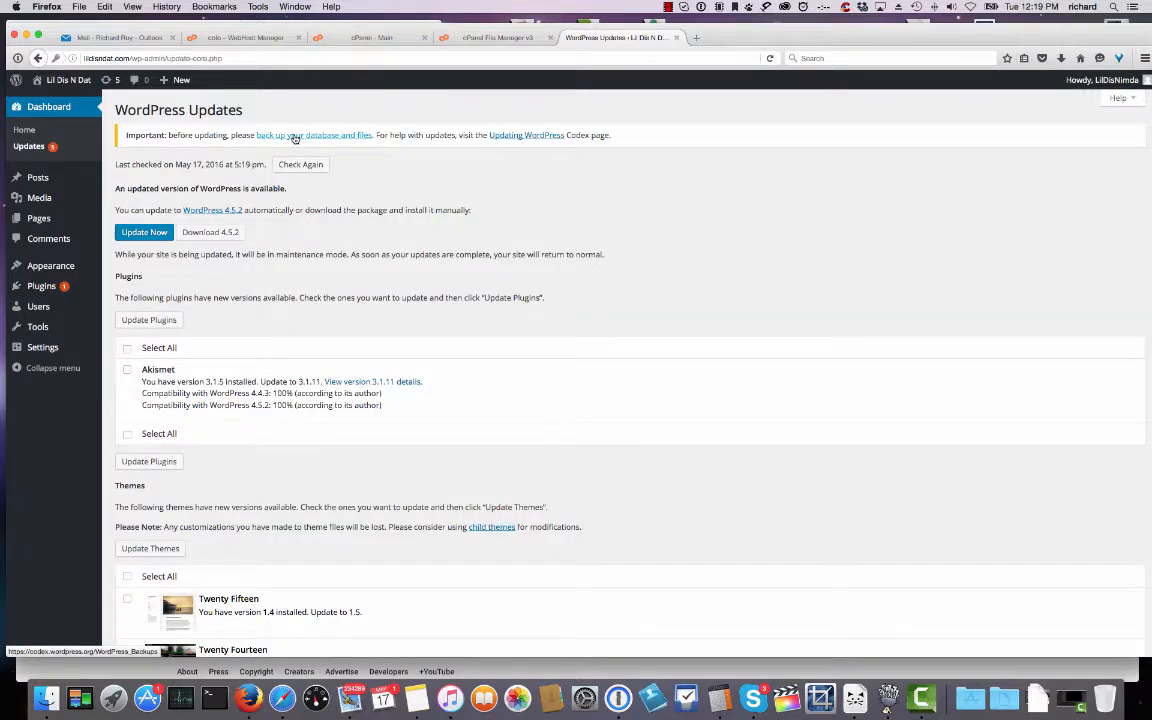
{"action": "left_click", "coordinate": [150, 234]}
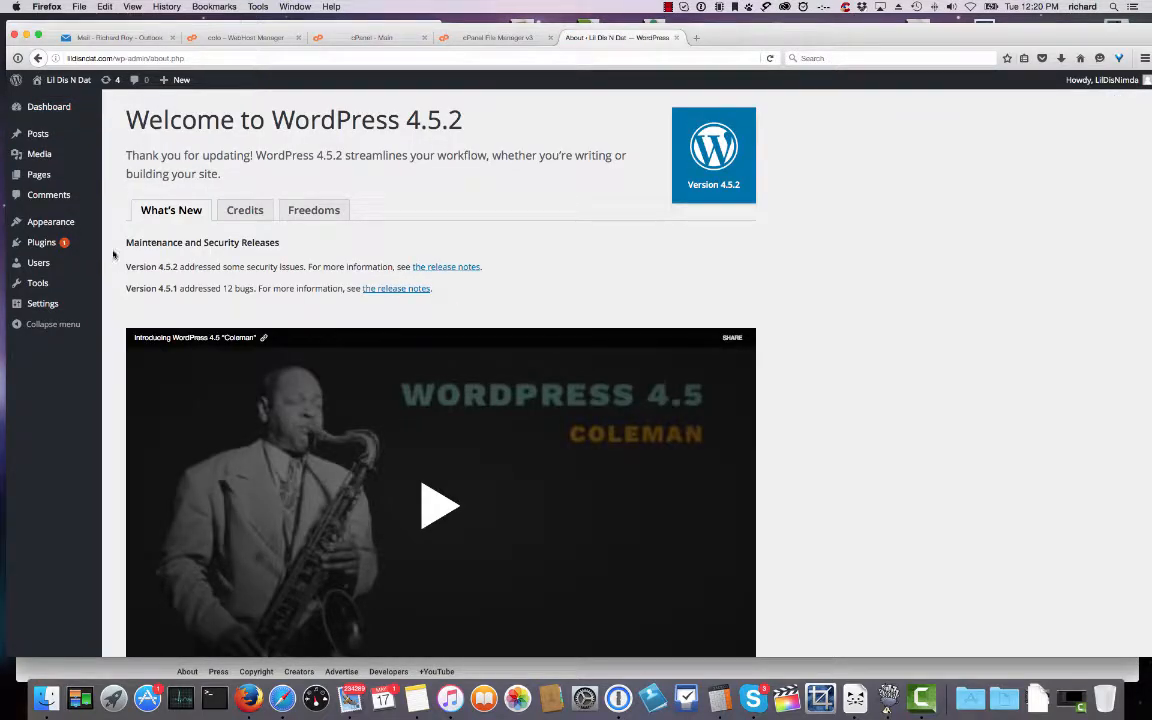
{"action": "mouse_move", "coordinate": [46, 112]}
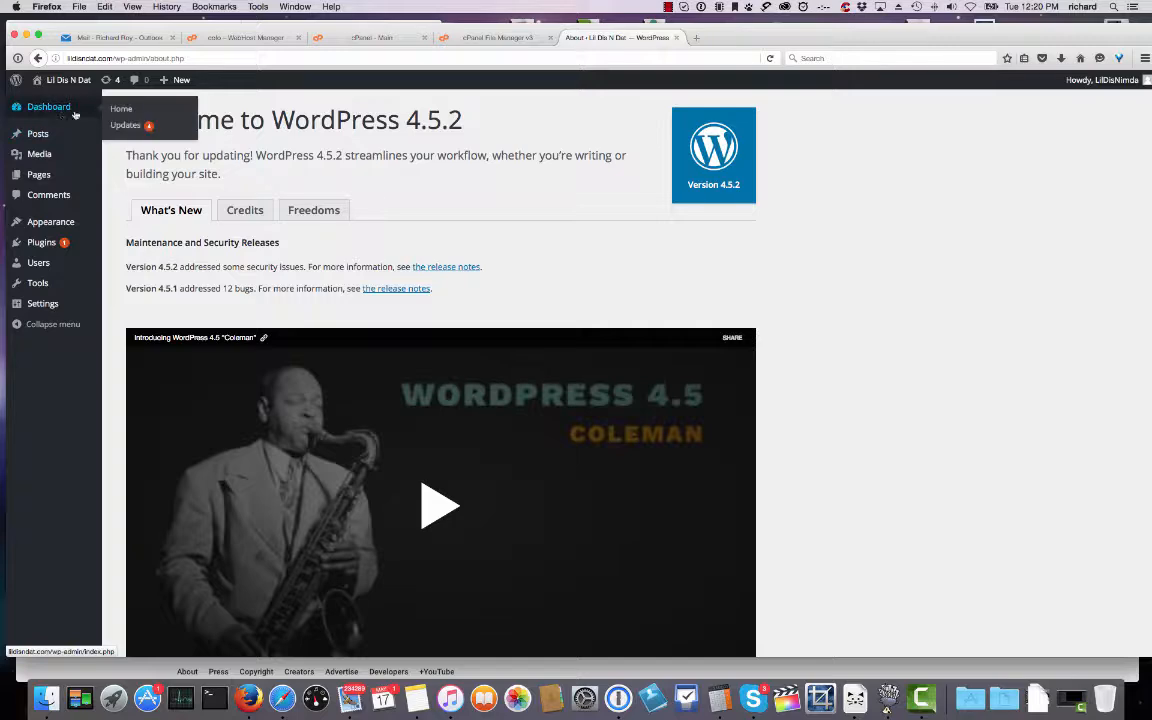
{"action": "left_click", "coordinate": [116, 121]}
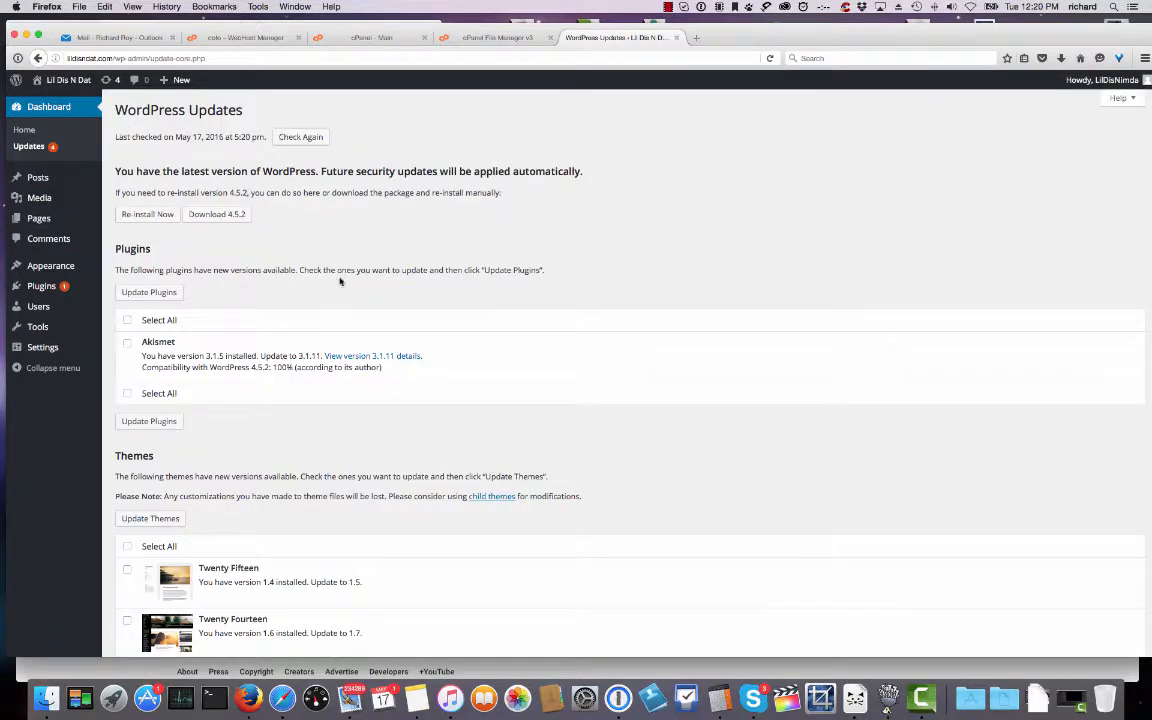
{"action": "scroll", "coordinate": [307, 270], "scroll_direction": "down", "scroll_amount": 3}
{"action": "mouse_move", "coordinate": [50, 266]}
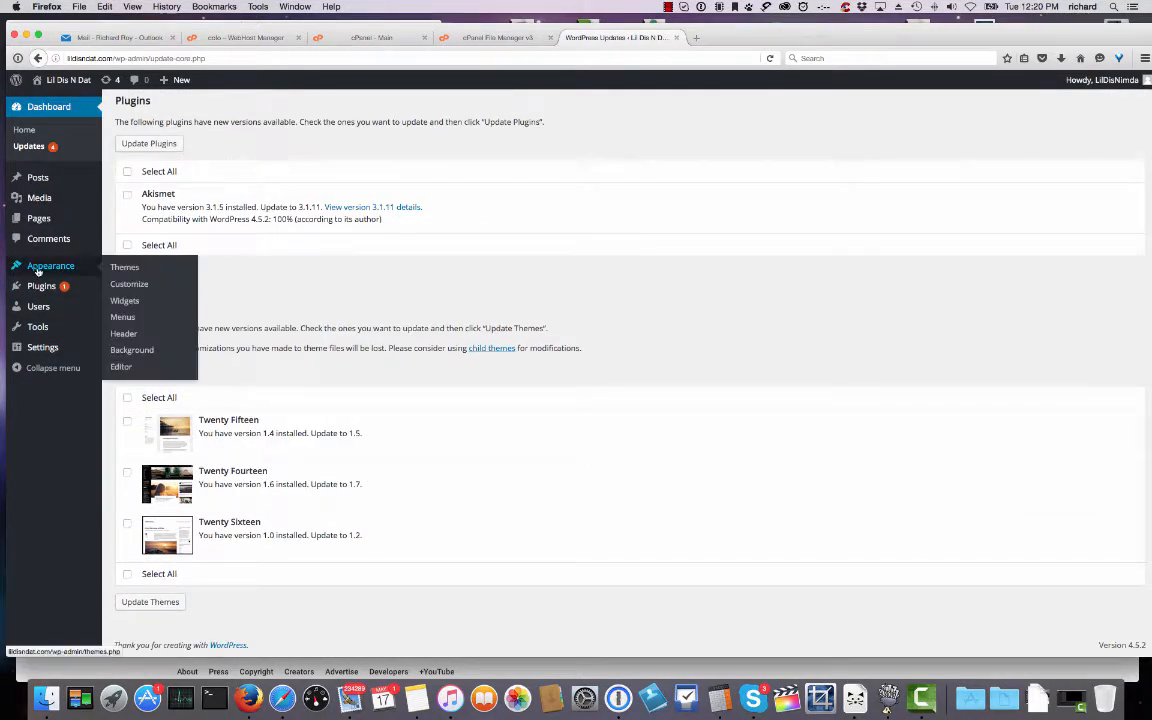
Delete the unused Twenty Fifteen and Twenty Fourteen themes from Appearance > Themes.
{"action": "left_click", "coordinate": [124, 267]}
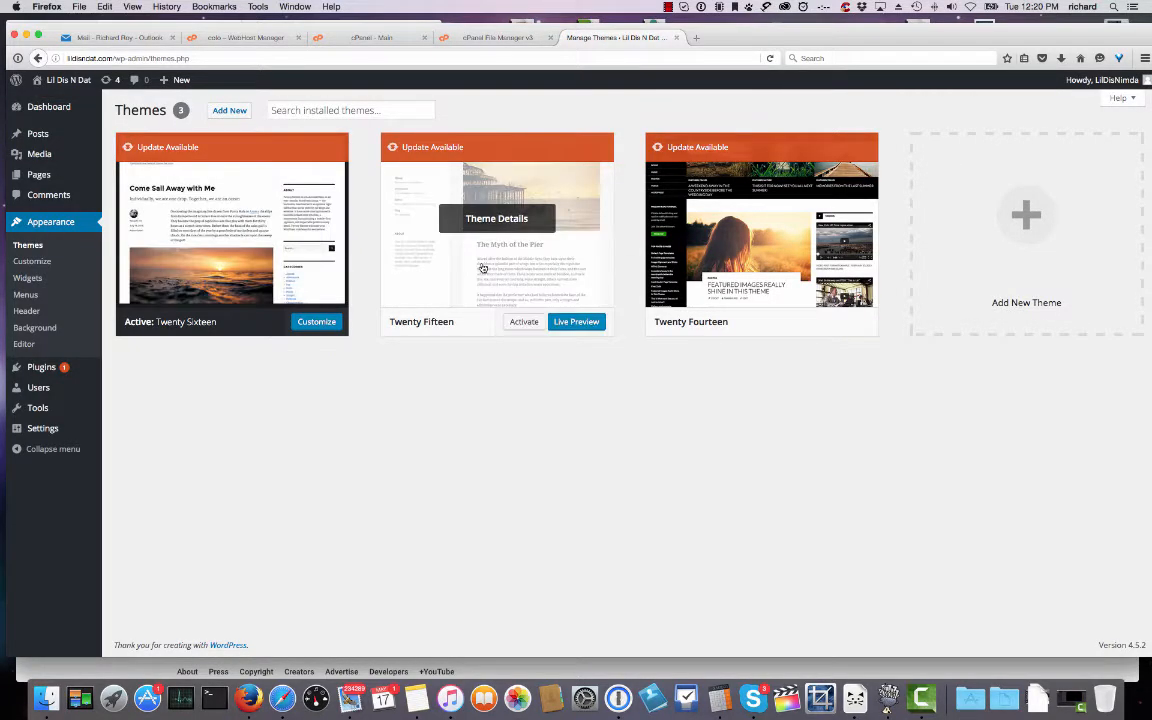
{"action": "left_click", "coordinate": [446, 205]}
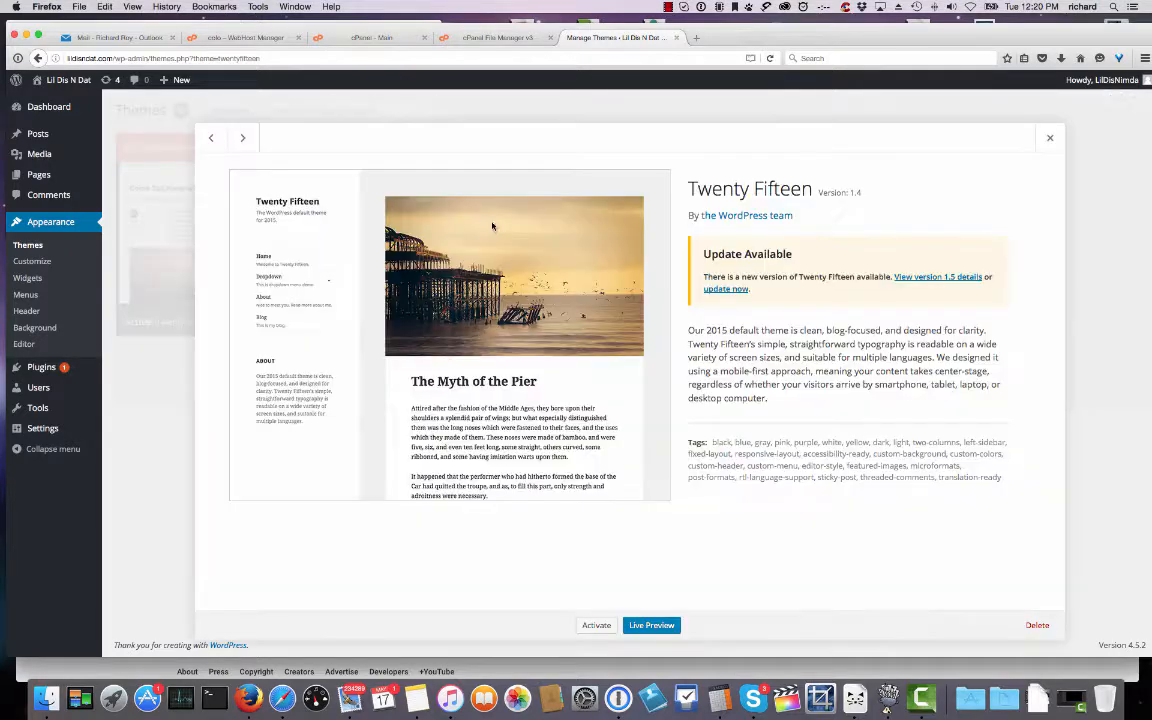
{"action": "left_click", "coordinate": [1036, 625]}
{"action": "left_click", "coordinate": [637, 308]}
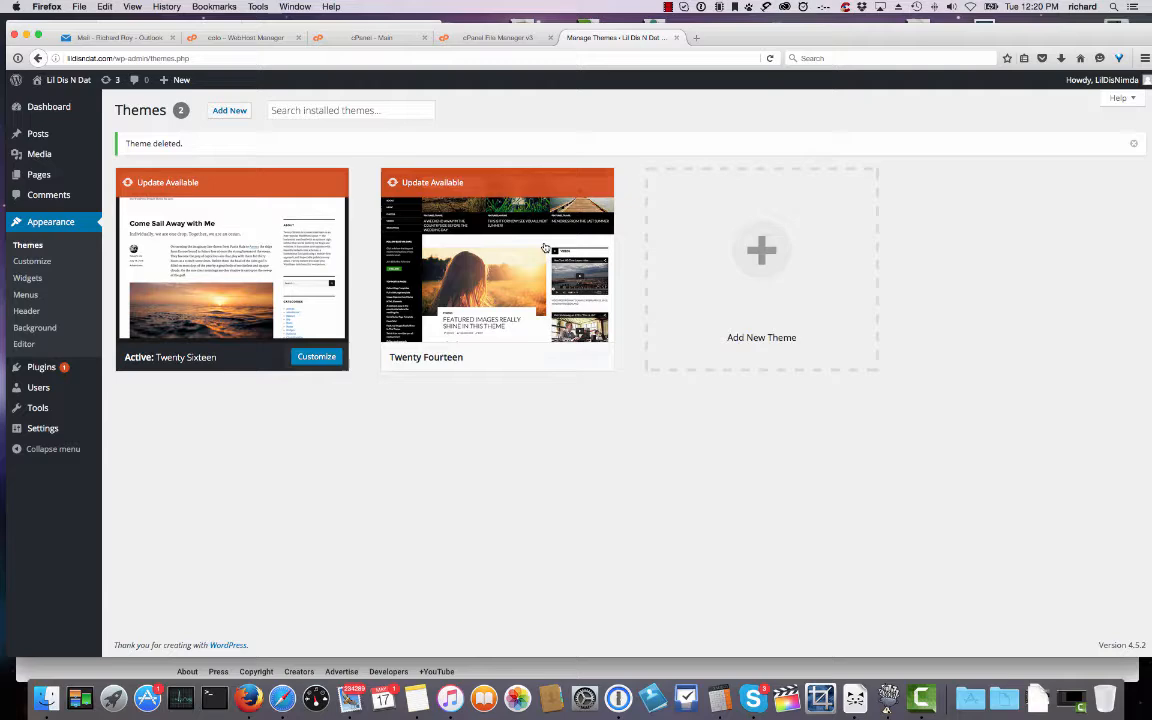
{"action": "mouse_move", "coordinate": [452, 232]}
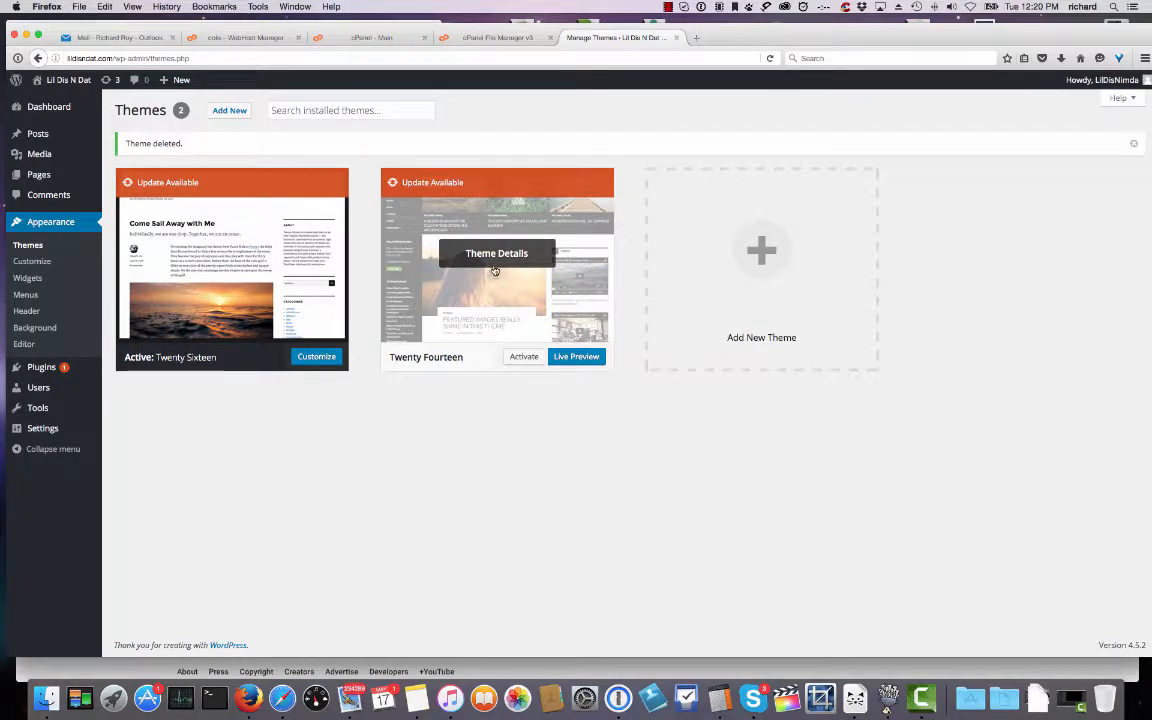
{"action": "left_click", "coordinate": [494, 270]}
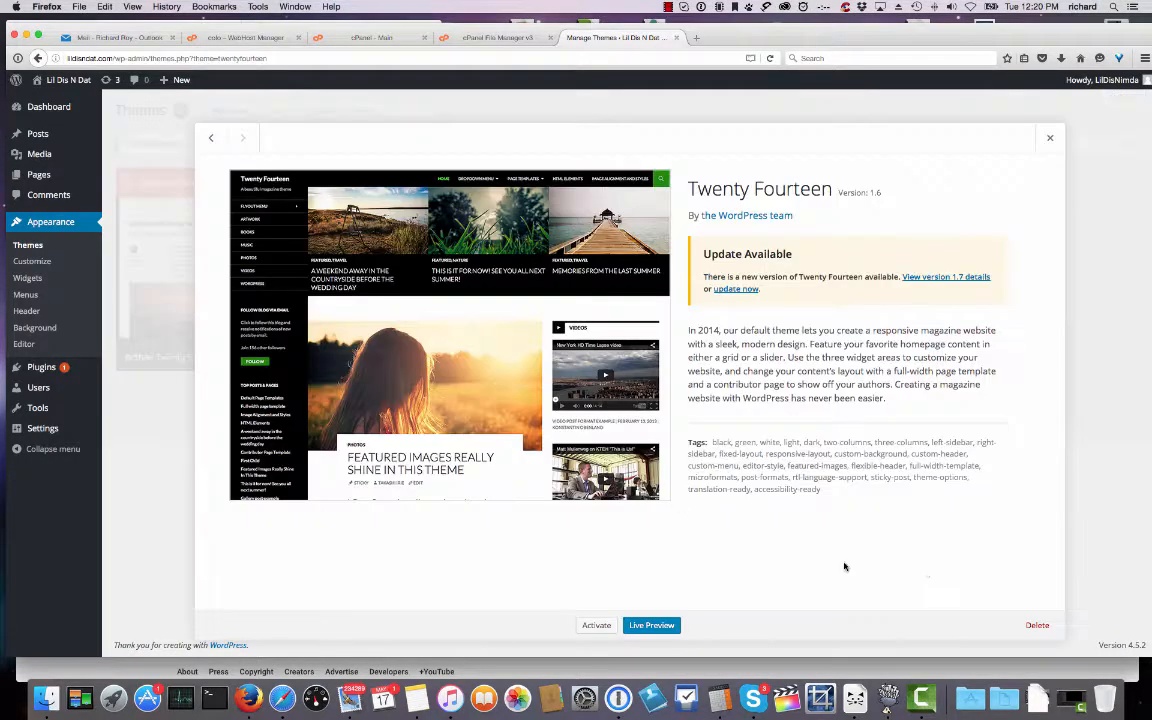
{"action": "left_click", "coordinate": [1037, 625]}
{"action": "left_click", "coordinate": [658, 309]}
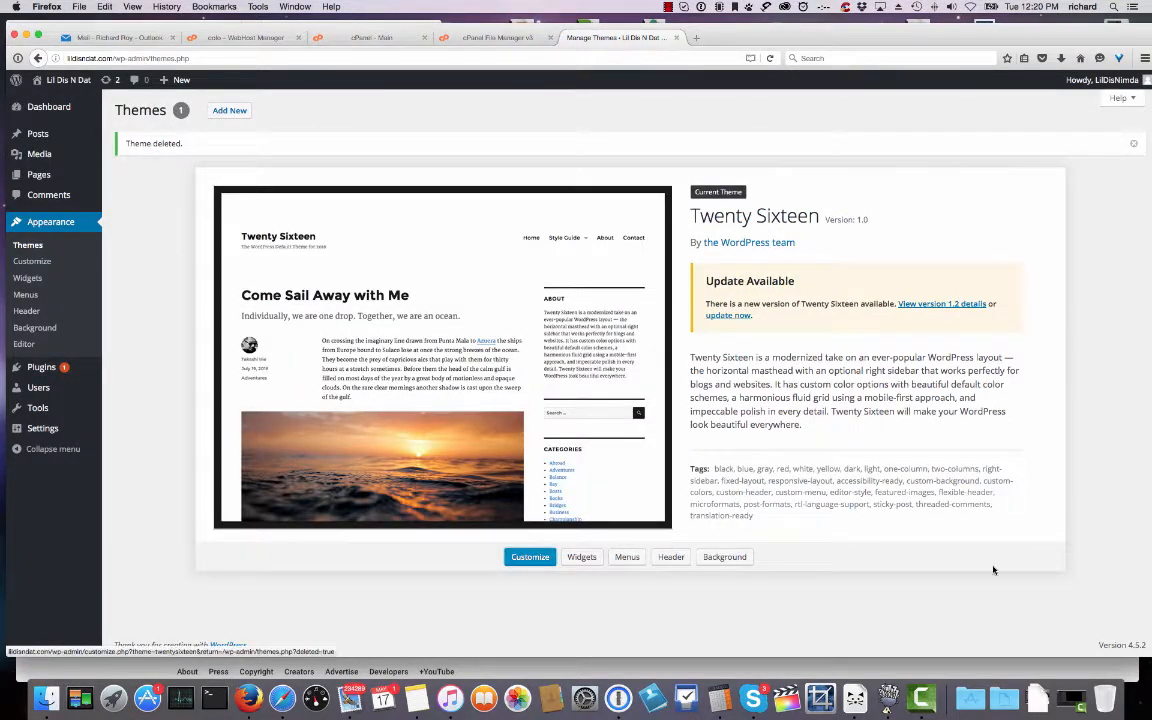
{"action": "left_click", "coordinate": [1134, 147]}
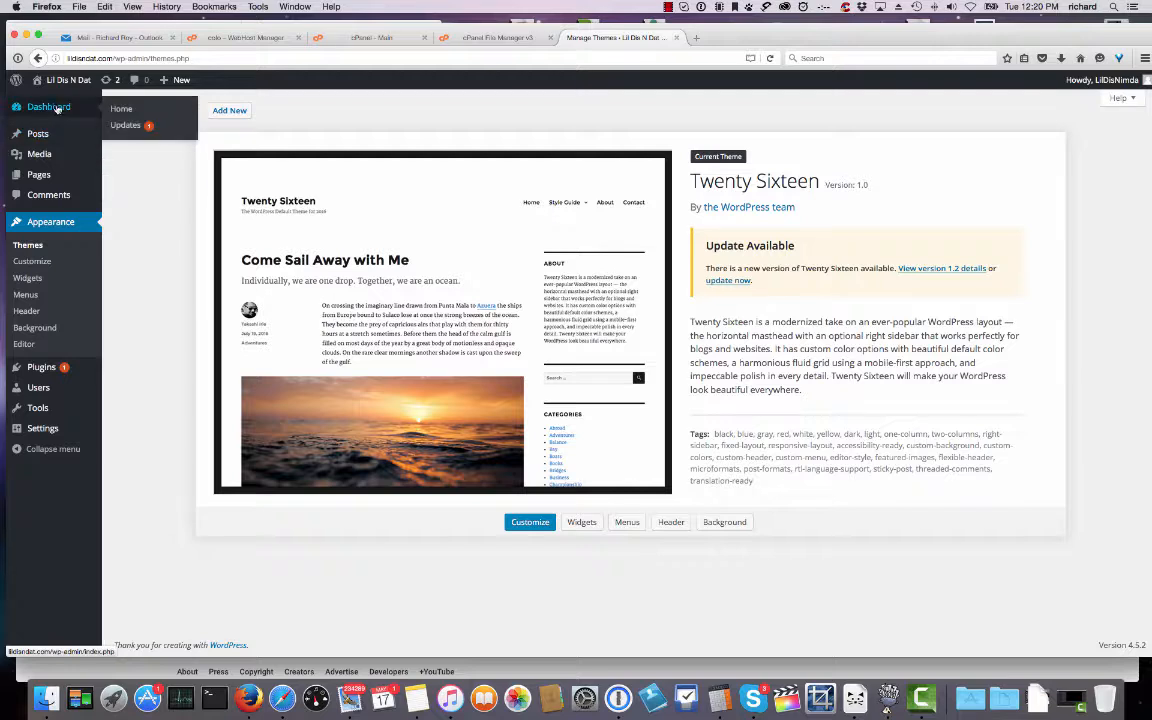
Update the Twenty Sixteen theme from 1.0 to 1.2 via Dashboard > Updates.
{"action": "left_click", "coordinate": [120, 130]}
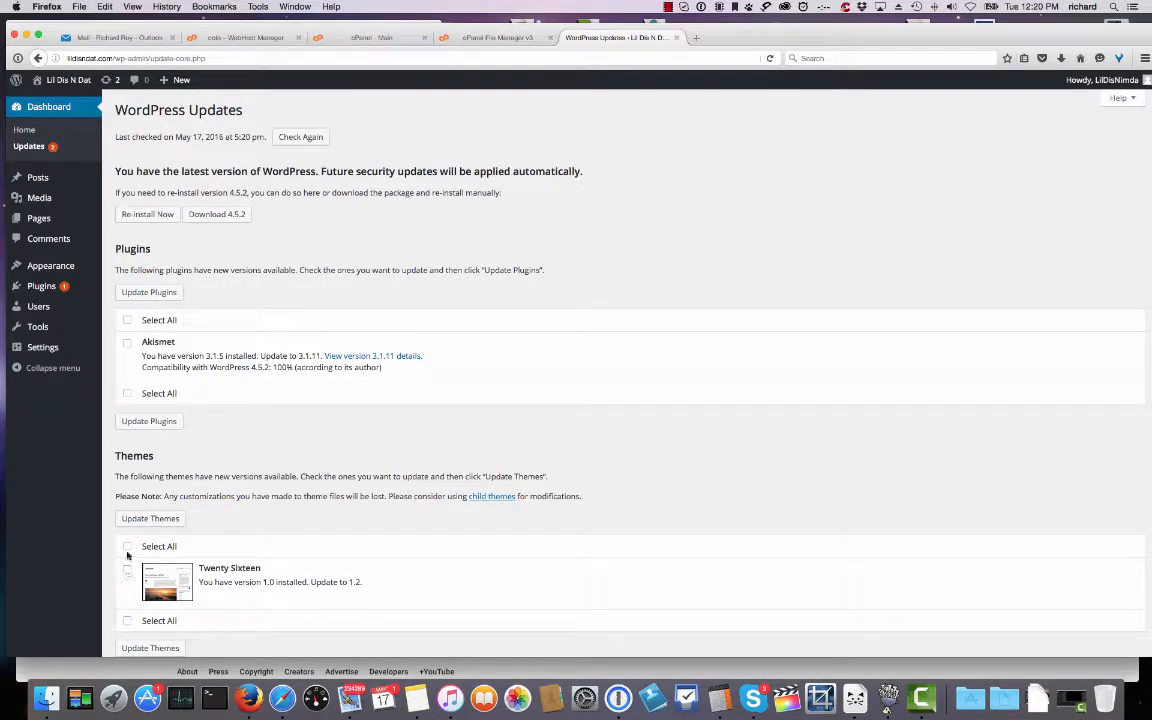
{"action": "left_click", "coordinate": [127, 572]}
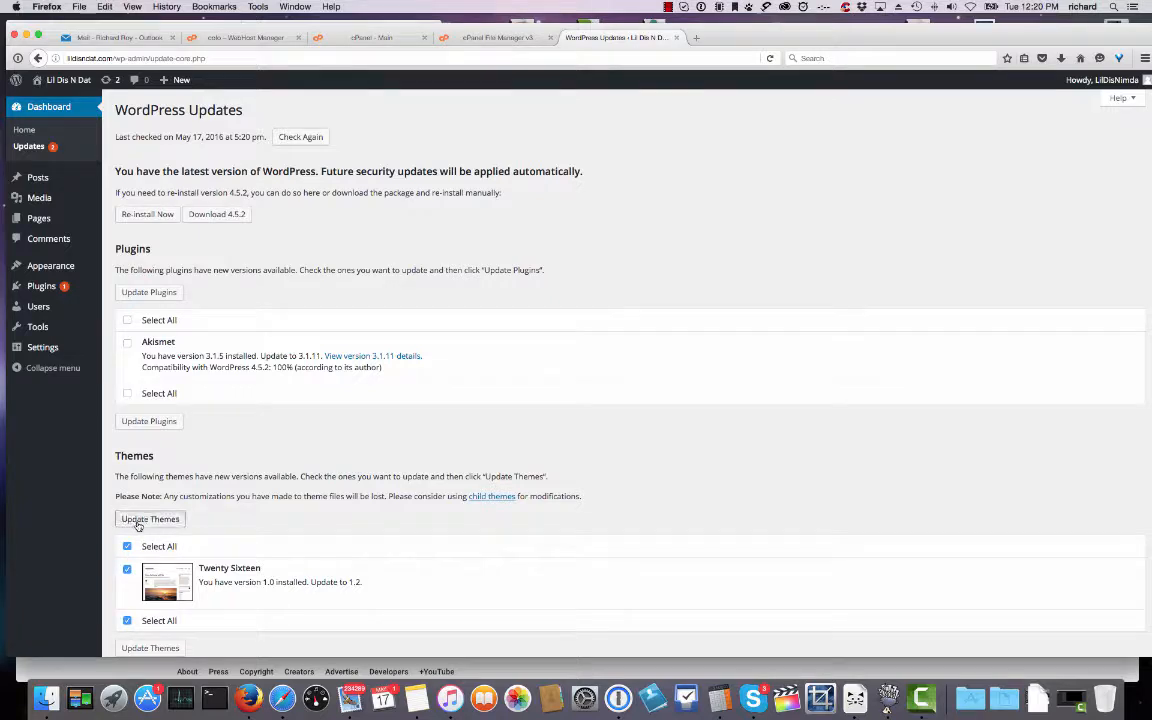
{"action": "left_click", "coordinate": [138, 519]}
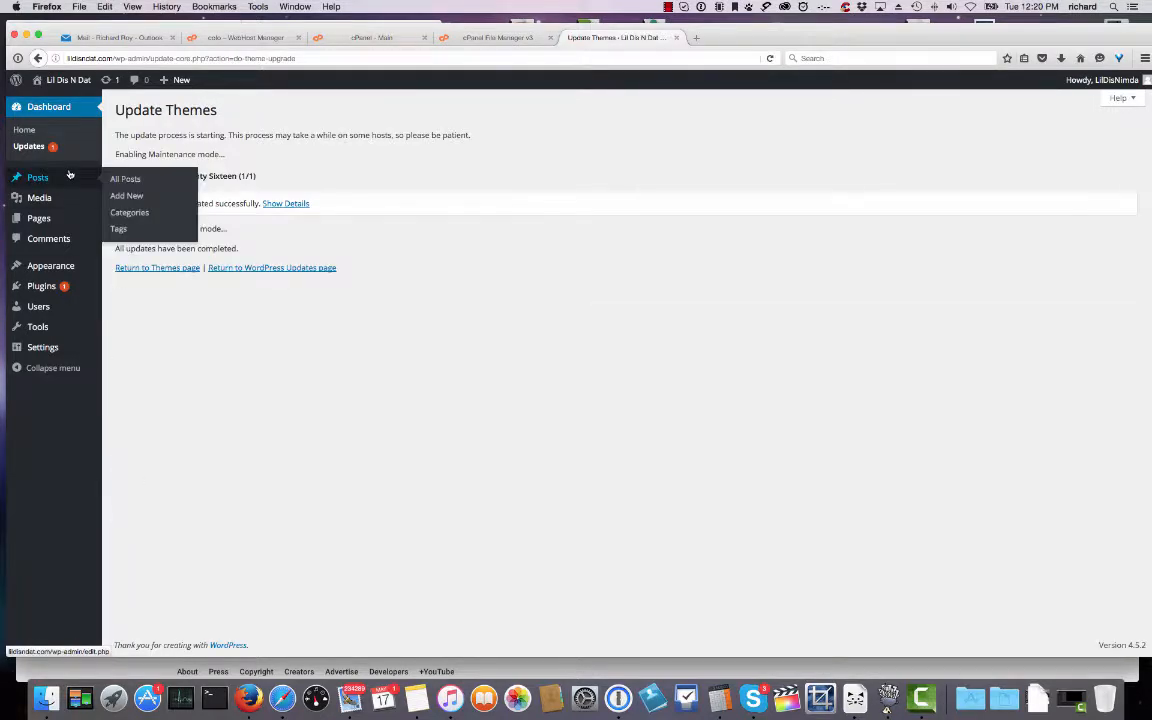
{"action": "left_click", "coordinate": [31, 288]}
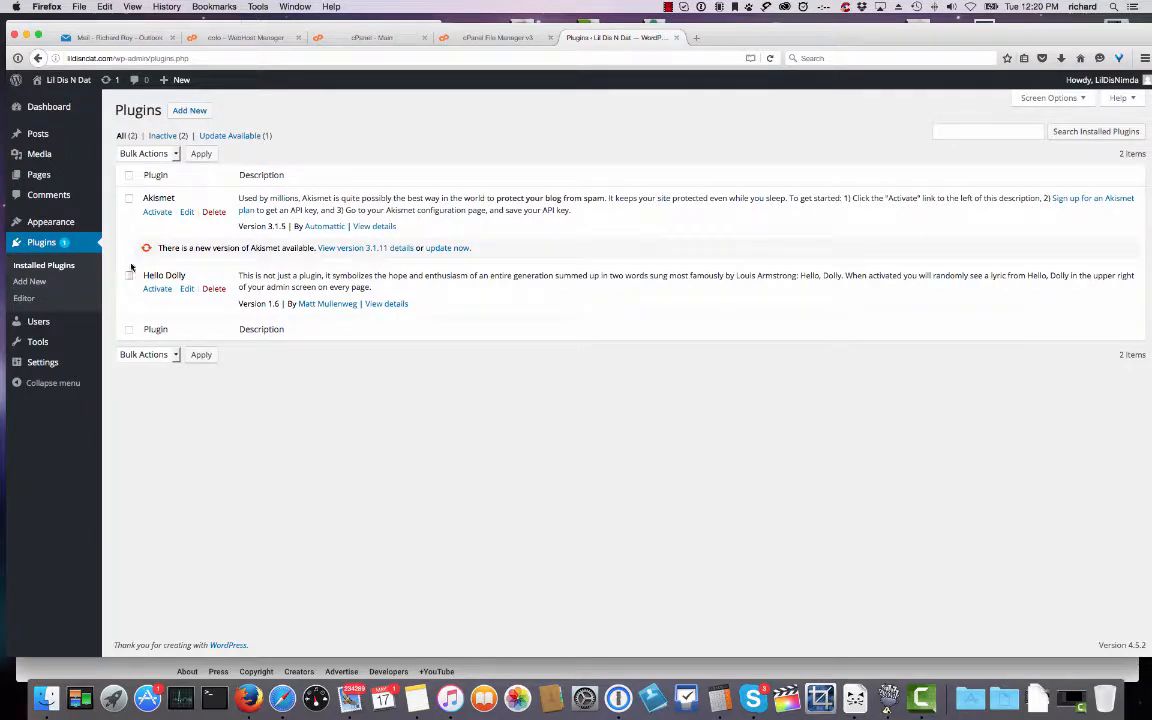
Bulk-delete the Akismet and Hello Dolly plugins and confirm removing their files.
{"action": "left_click", "coordinate": [128, 175]}
{"action": "left_click", "coordinate": [176, 155]}
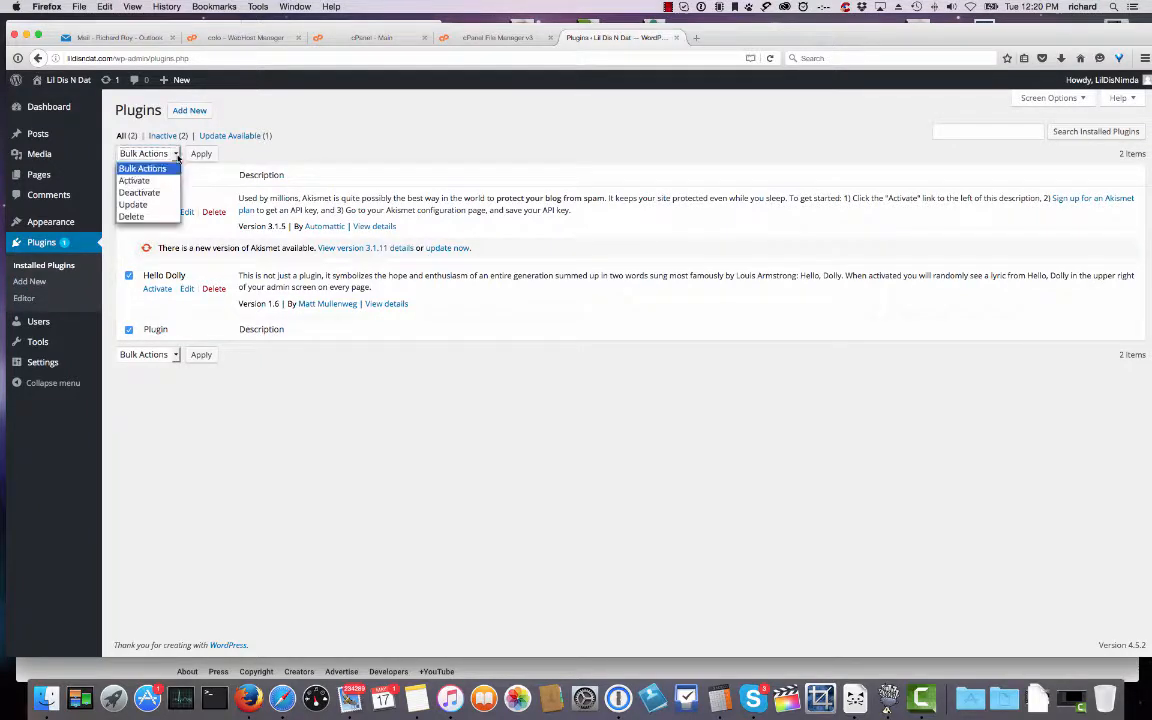
{"action": "left_click", "coordinate": [132, 216]}
{"action": "left_click", "coordinate": [198, 156]}
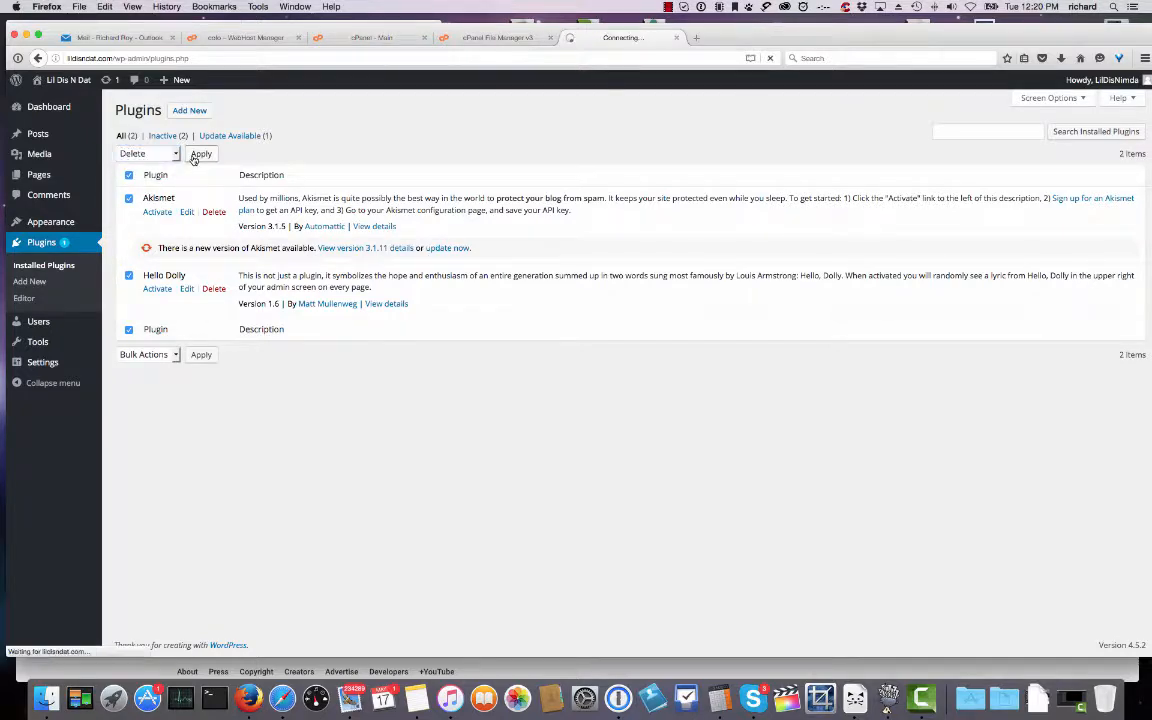
{"action": "left_click", "coordinate": [172, 211]}
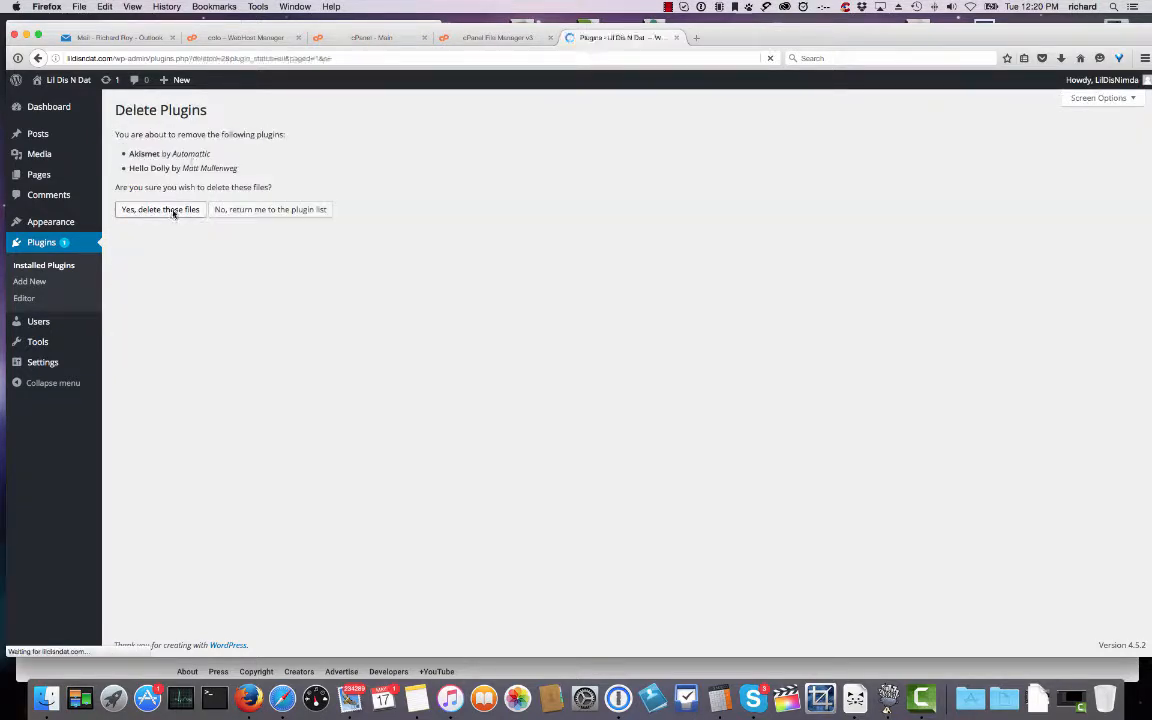
{"action": "mouse_move", "coordinate": [32, 140]}
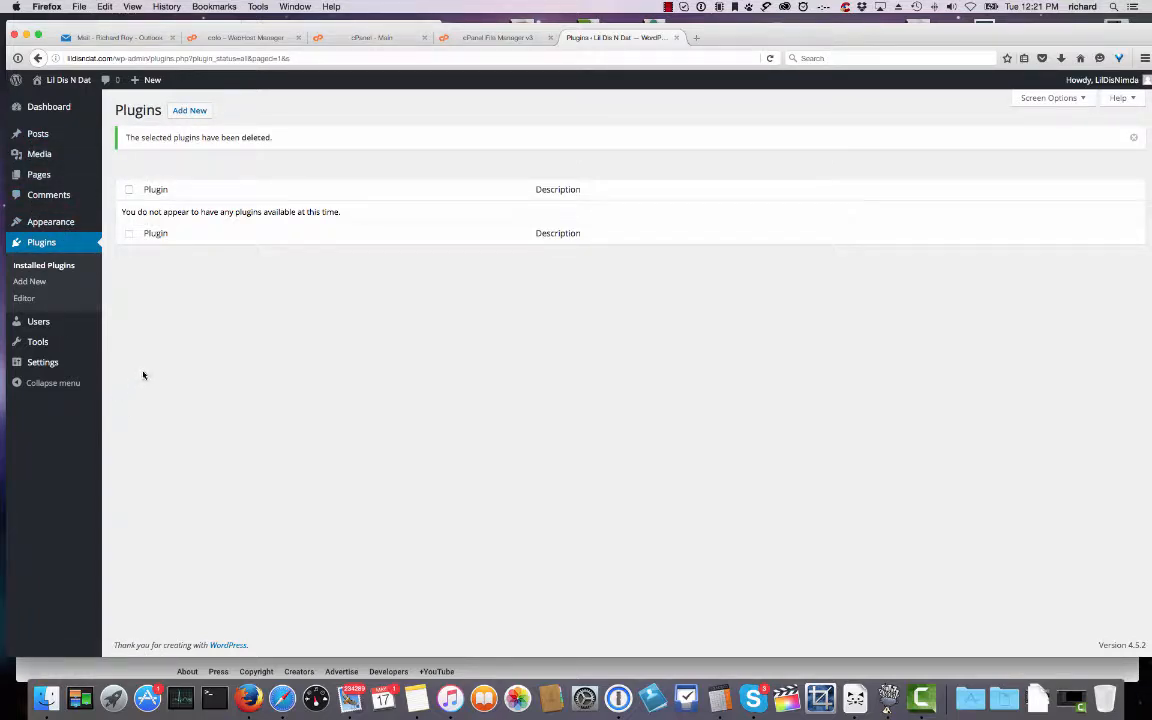
{"action": "mouse_move", "coordinate": [67, 84]}
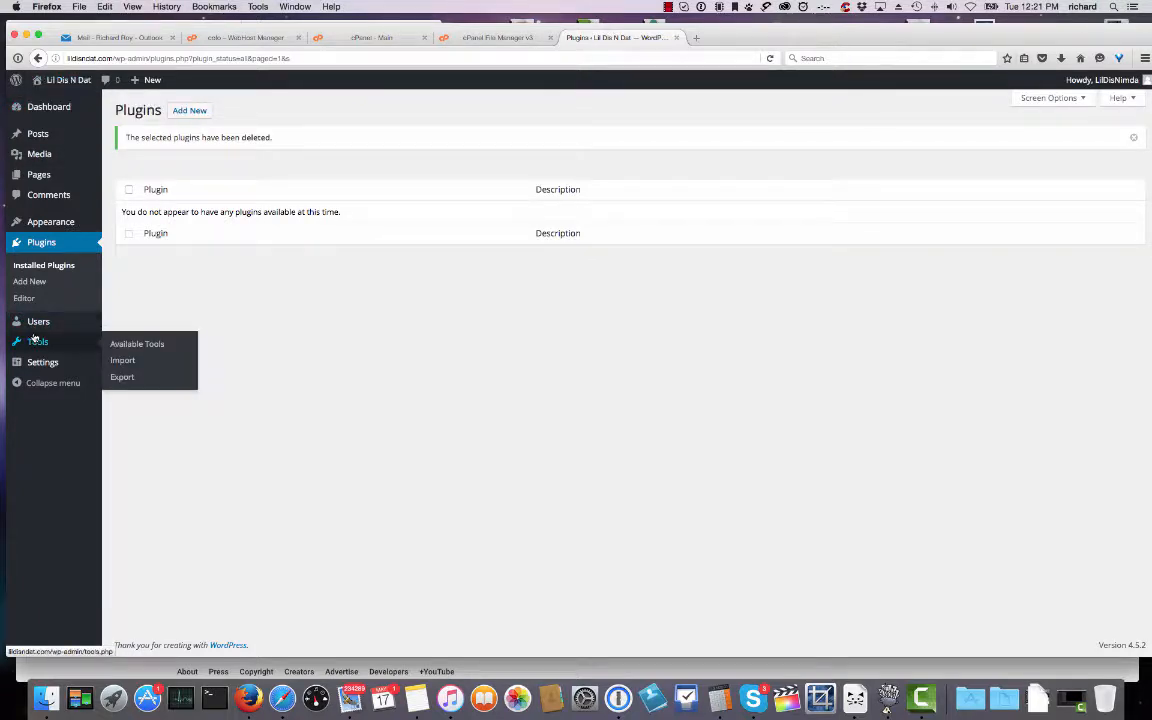
In Your Profile, enter the first and last name, display the full name publicly, and update.
{"action": "mouse_move", "coordinate": [36, 322]}
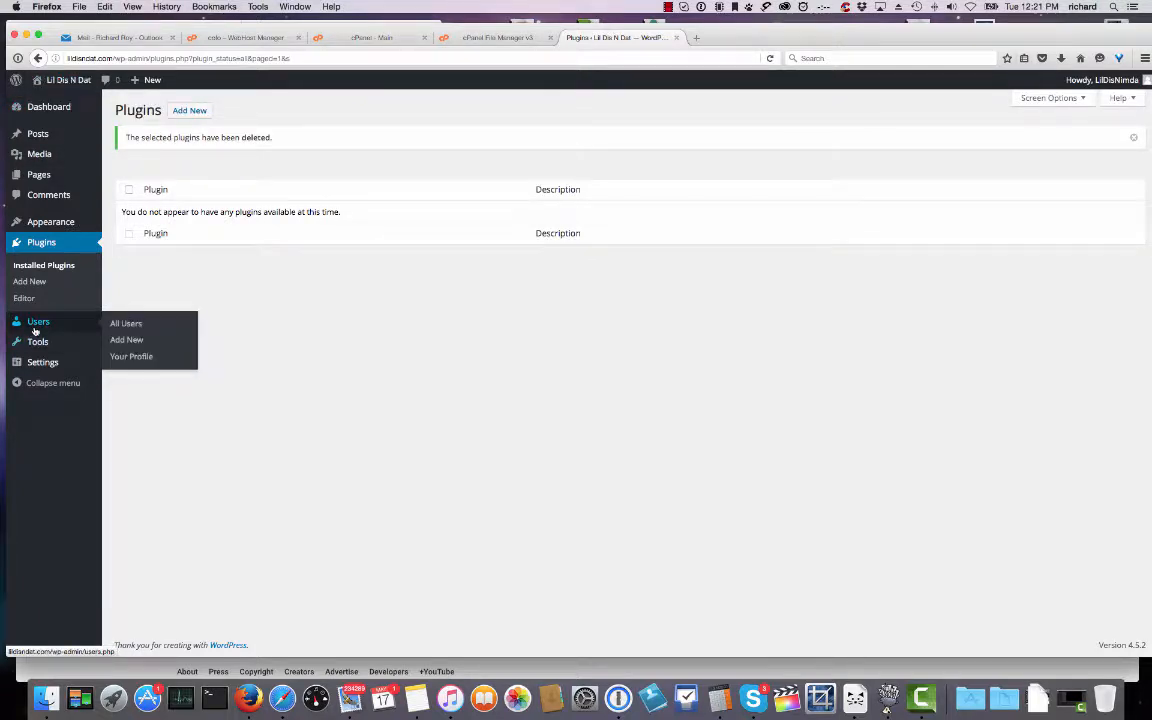
{"action": "left_click", "coordinate": [135, 356]}
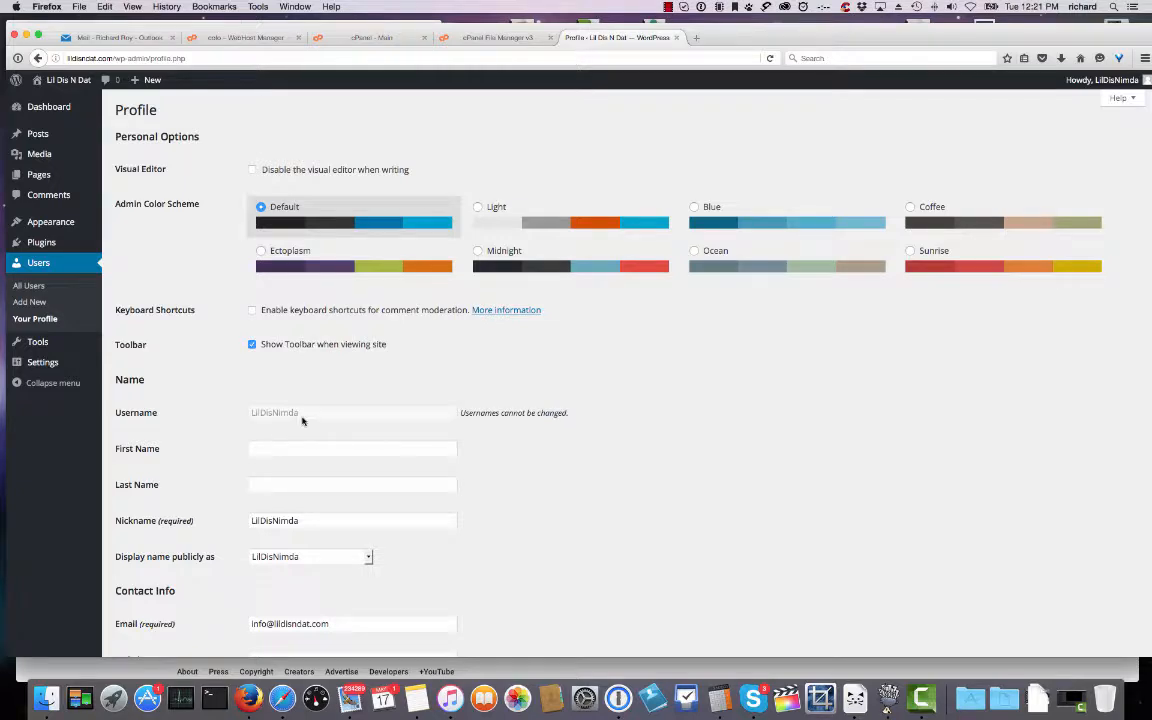
{"action": "left_click", "coordinate": [264, 449]}
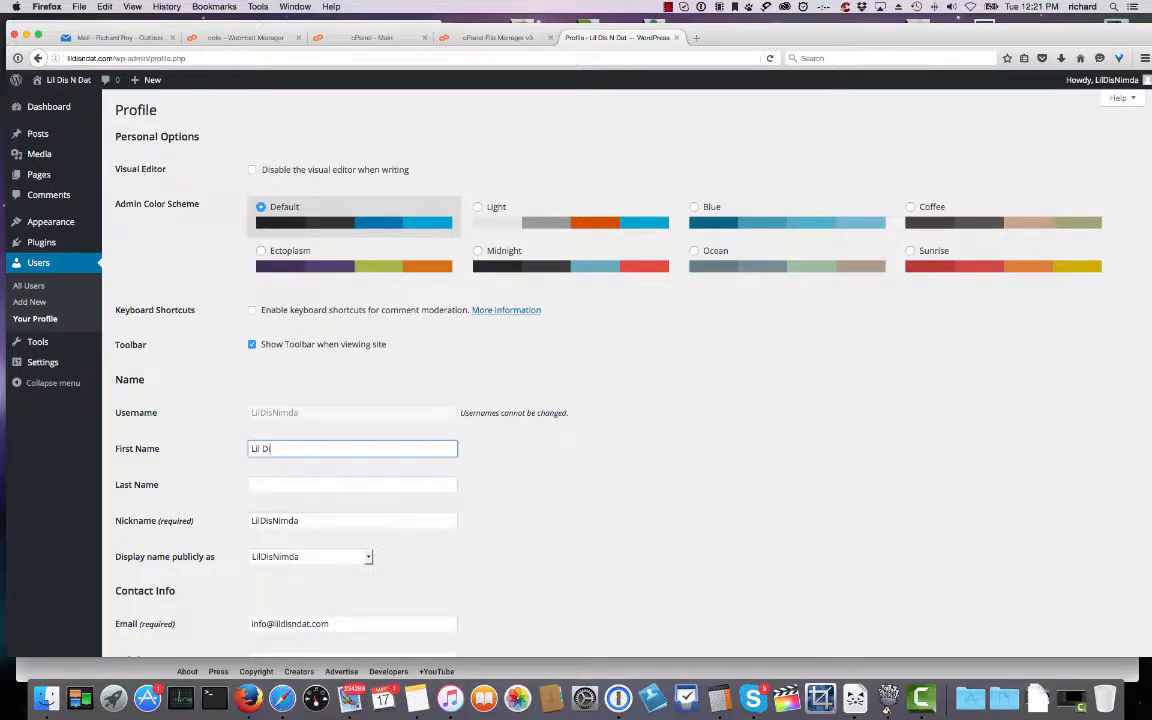
{"action": "key", "text": "Tab"}
{"action": "type", "text": "N Da"}
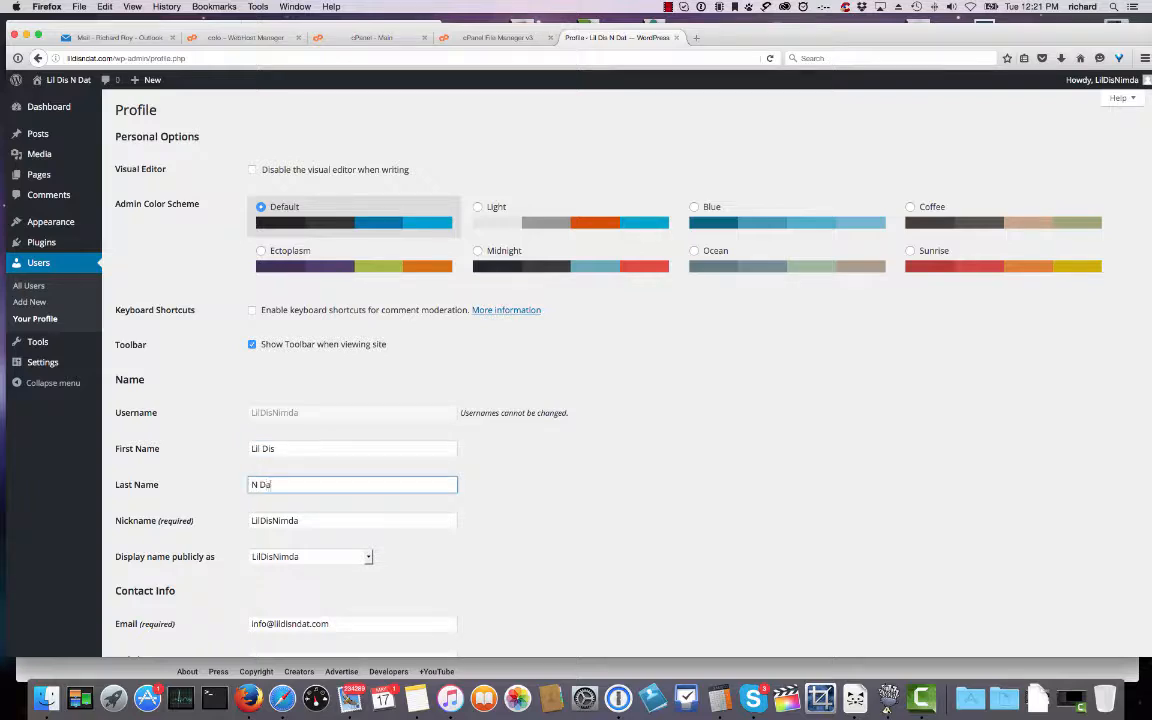
{"action": "left_click", "coordinate": [368, 556]}
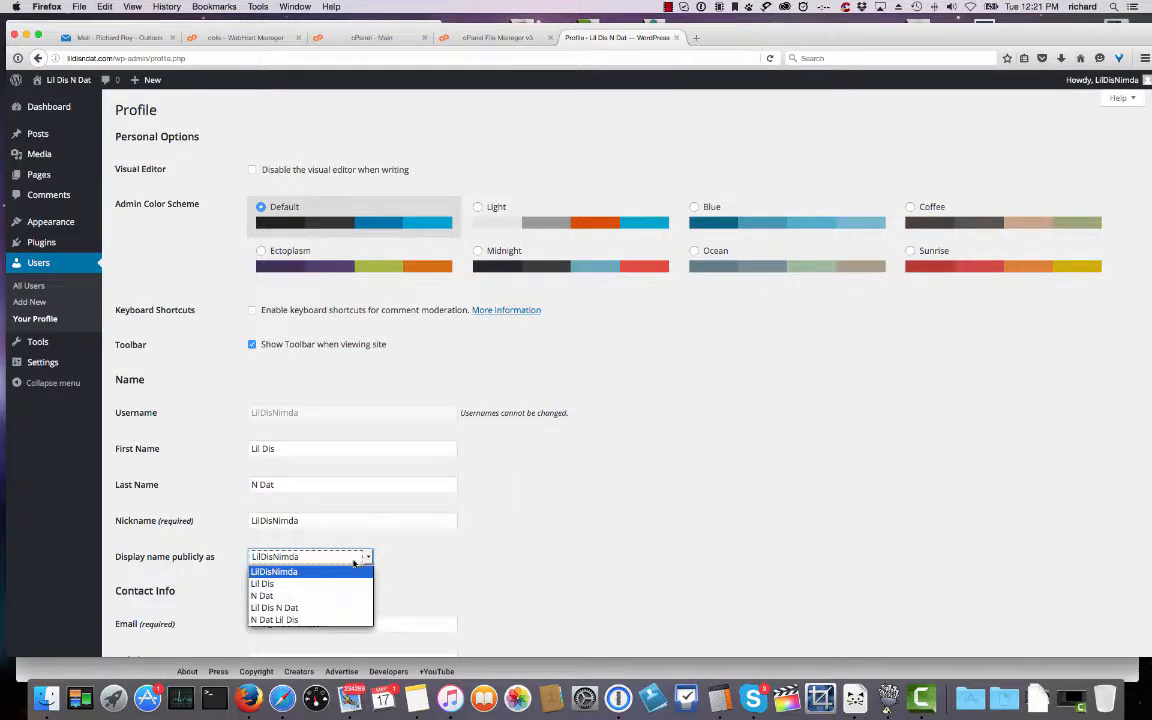
{"action": "left_click", "coordinate": [285, 607]}
{"action": "left_click", "coordinate": [472, 543]}
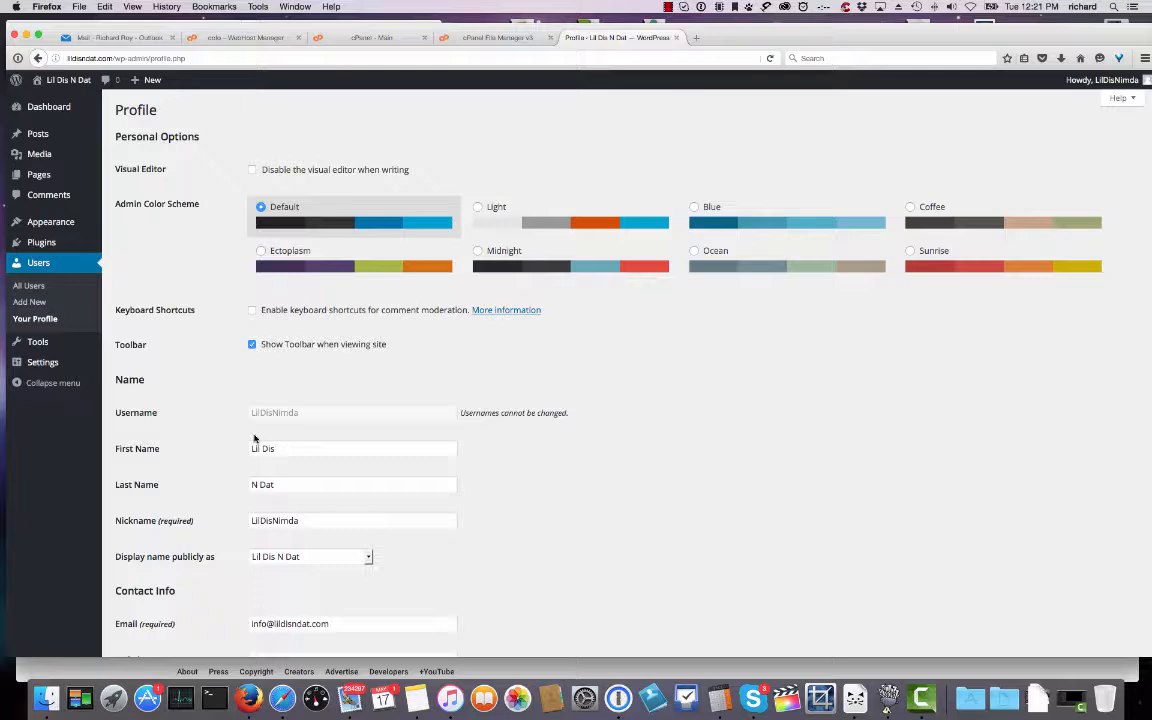
{"action": "scroll", "coordinate": [466, 513], "scroll_direction": "down", "scroll_amount": 3}
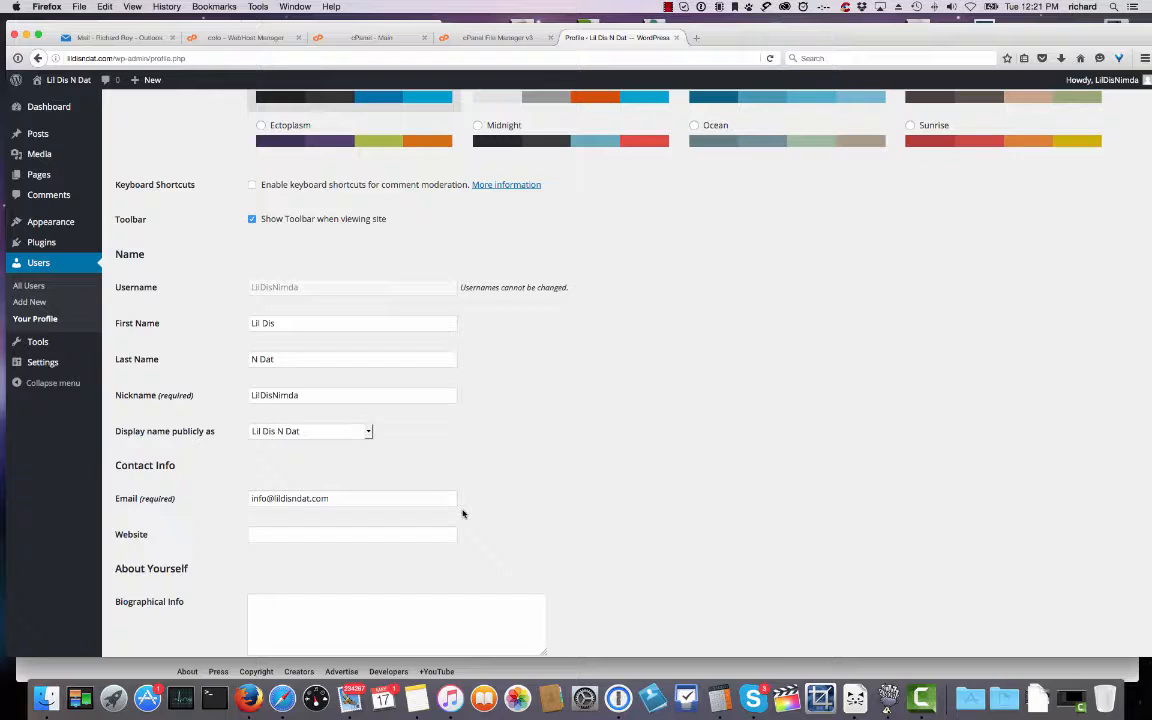
{"action": "scroll", "coordinate": [458, 520], "scroll_direction": "down", "scroll_amount": 5}
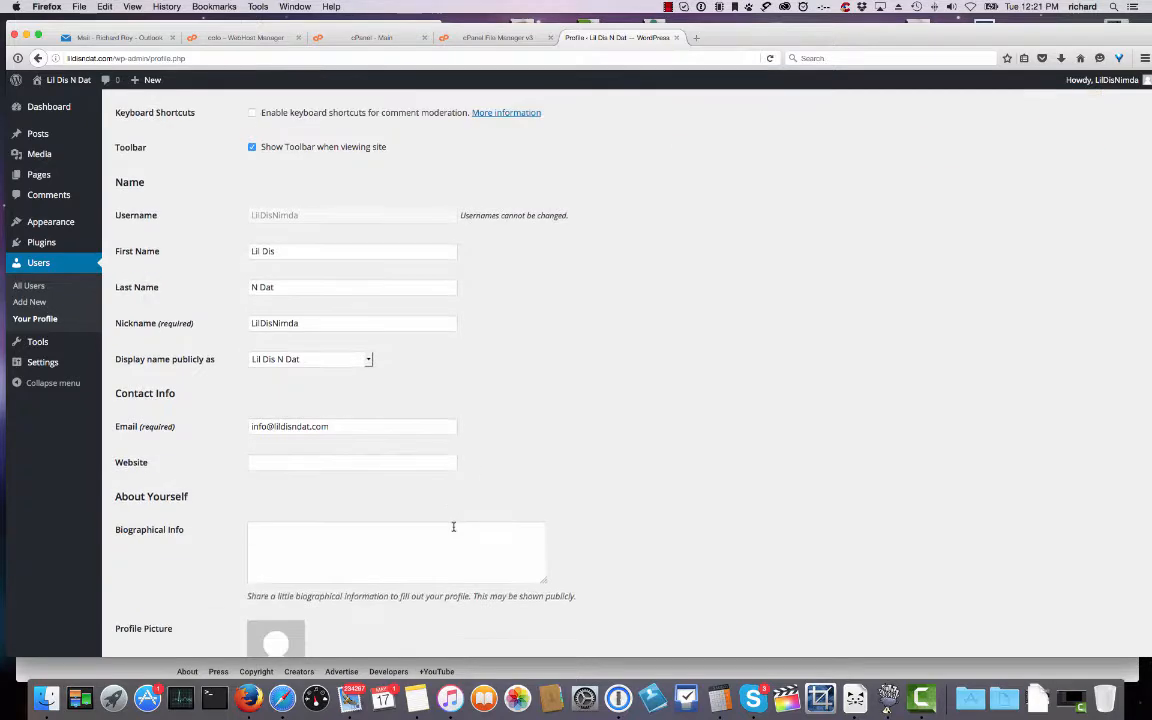
{"action": "scroll", "coordinate": [248, 579], "scroll_direction": "down", "scroll_amount": 3}
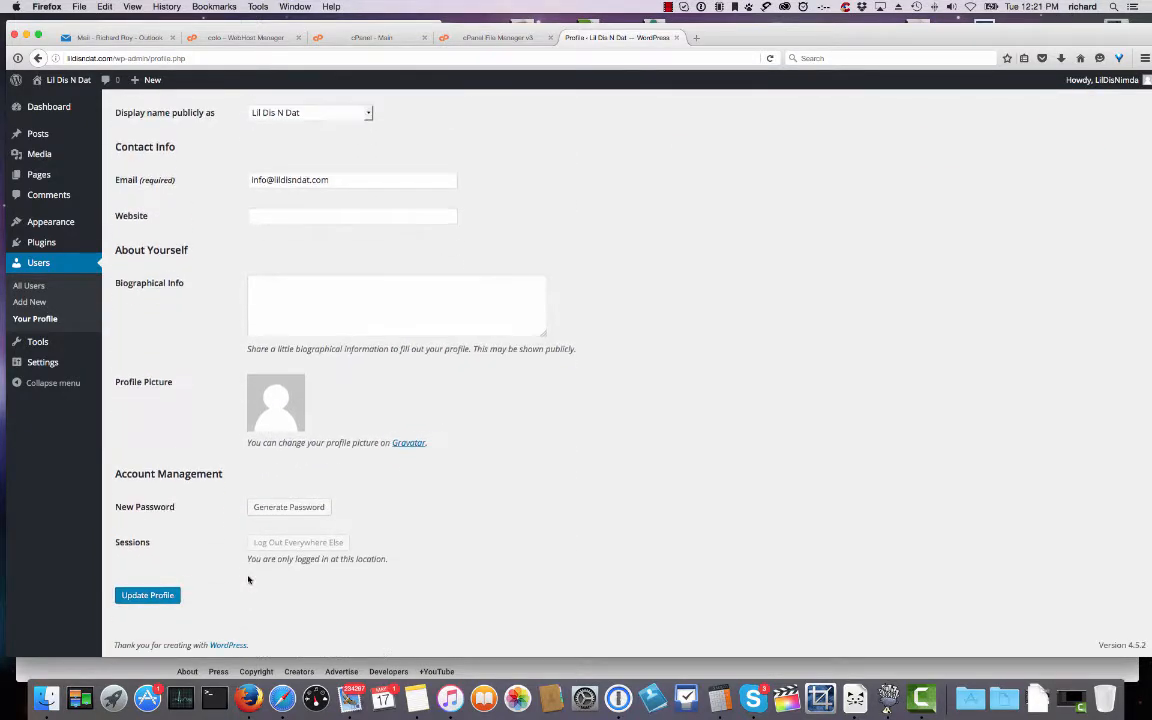
{"action": "left_click", "coordinate": [159, 597]}
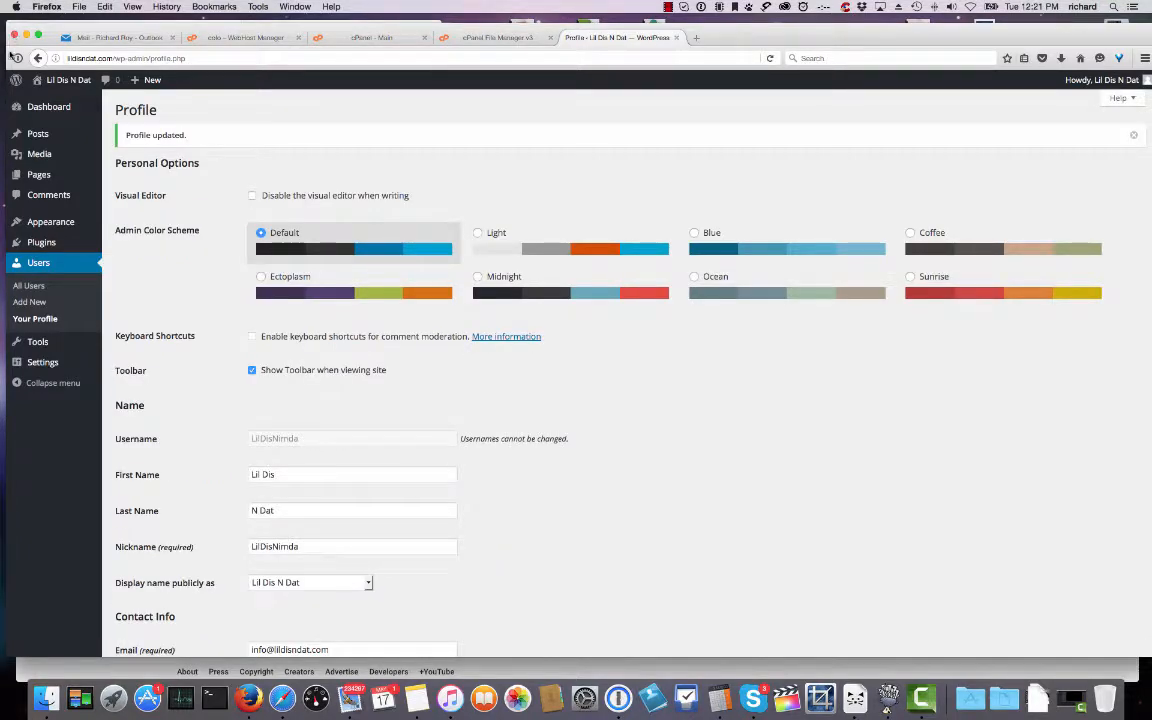
Move the 'Hello world!' post to the Trash.
{"action": "mouse_move", "coordinate": [47, 108]}
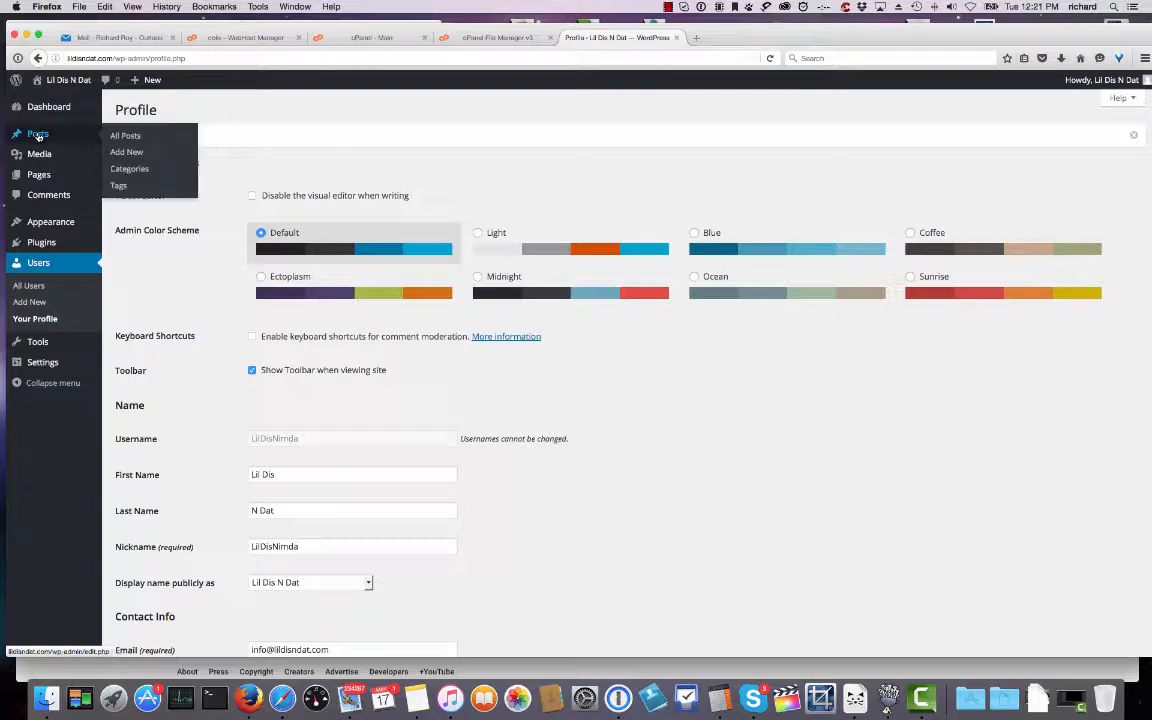
{"action": "left_click", "coordinate": [40, 133]}
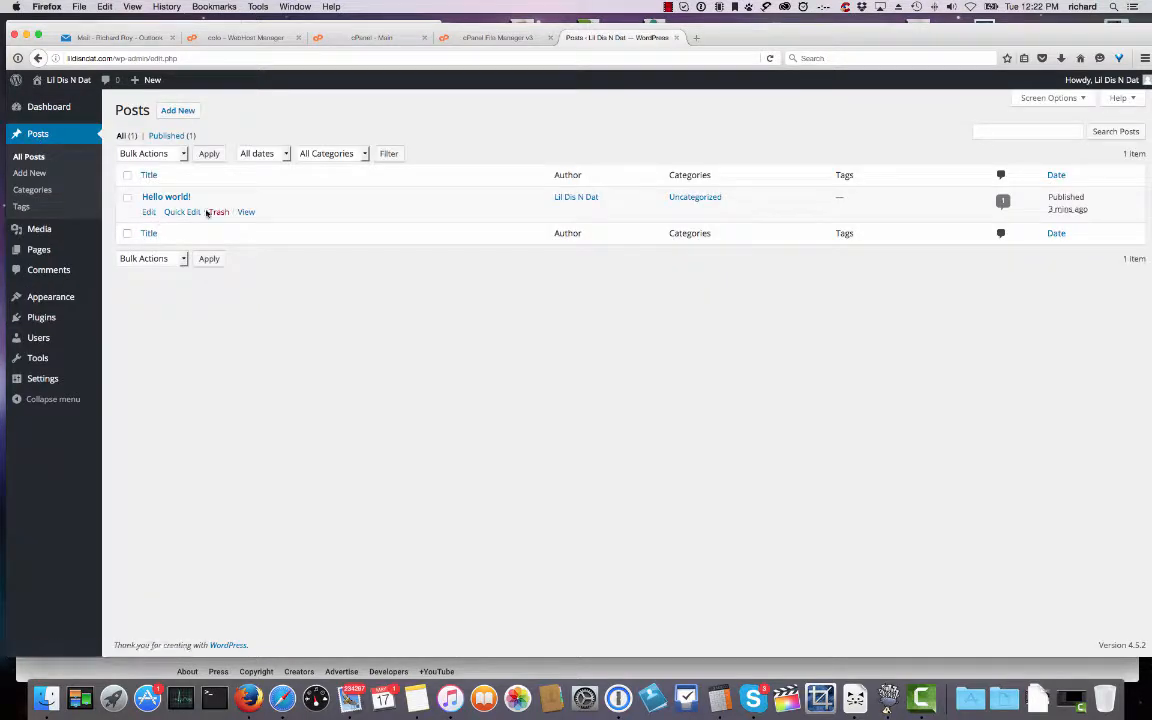
{"action": "left_click", "coordinate": [219, 213]}
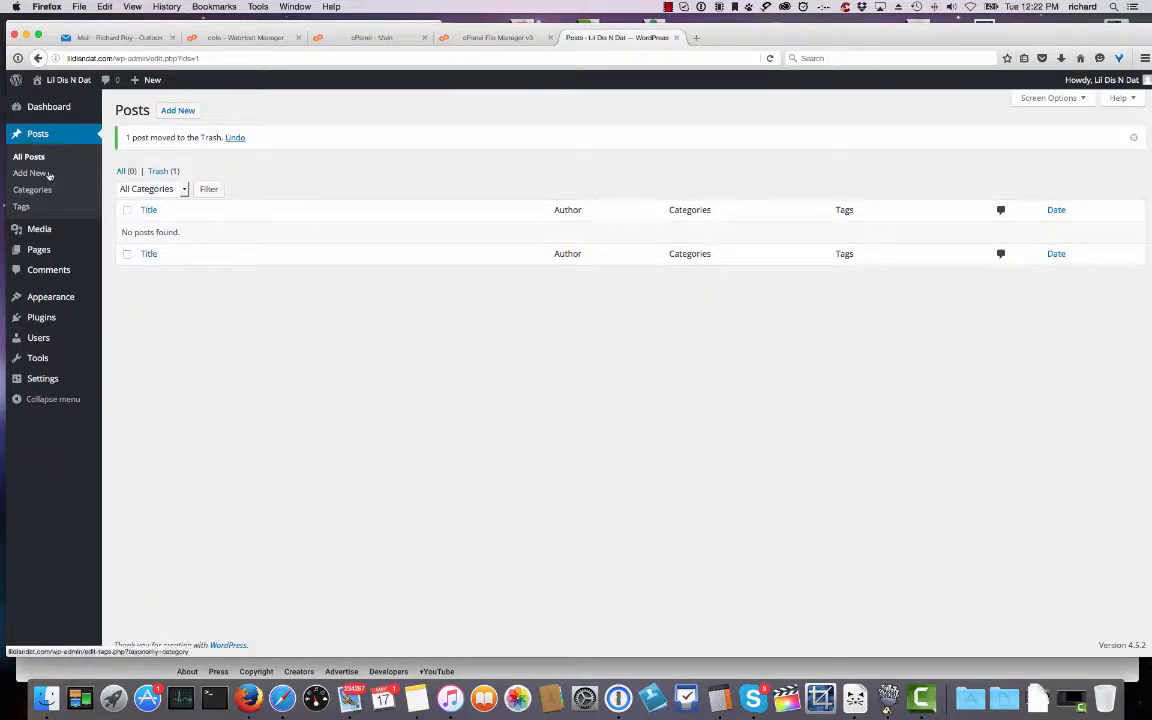
Move the 'Sample Page' page to the Trash.
{"action": "mouse_move", "coordinate": [38, 247]}
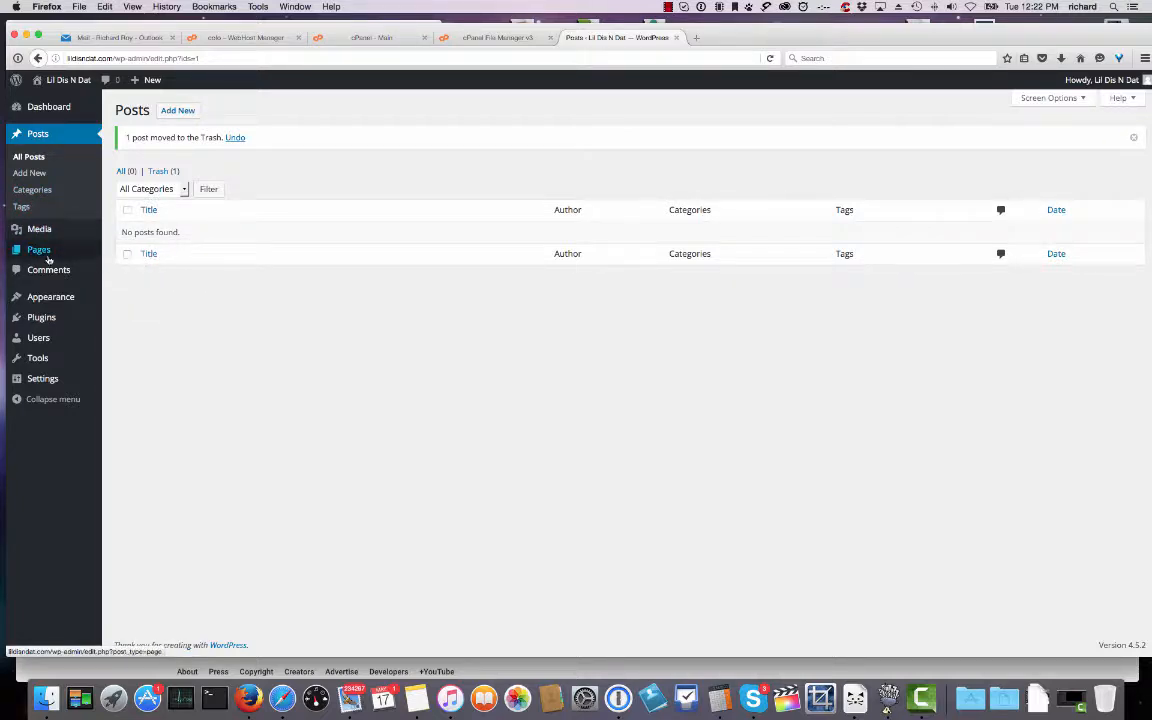
{"action": "left_click", "coordinate": [125, 254]}
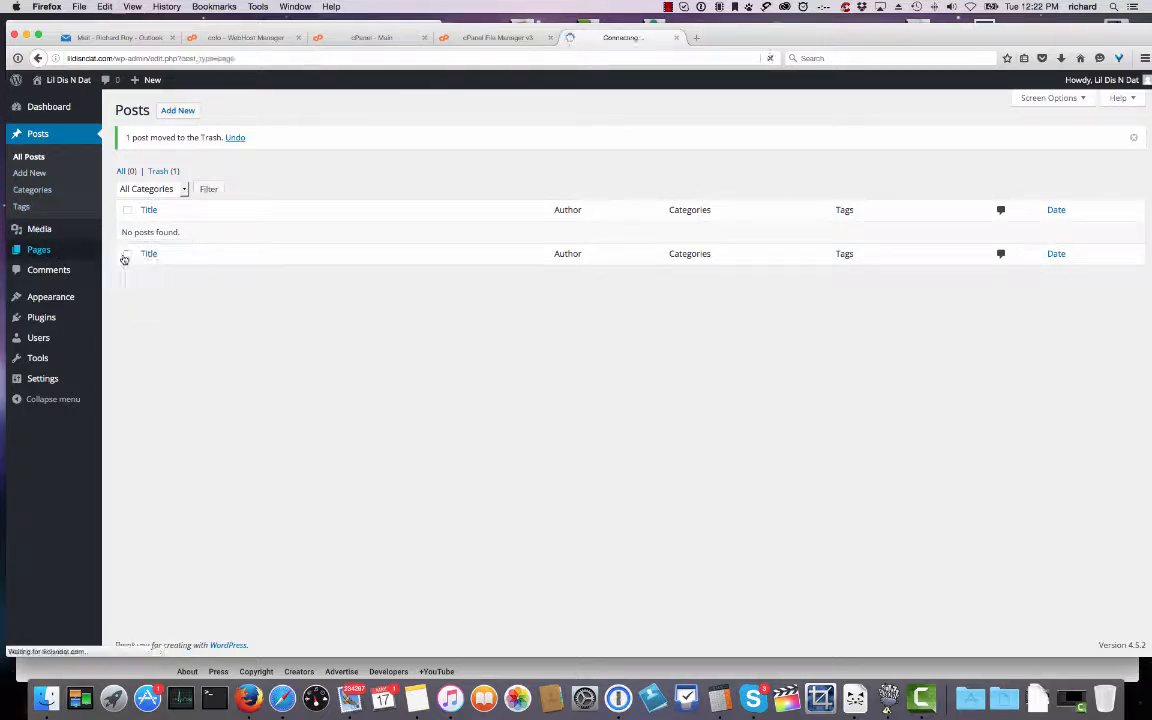
{"action": "left_click", "coordinate": [218, 213]}
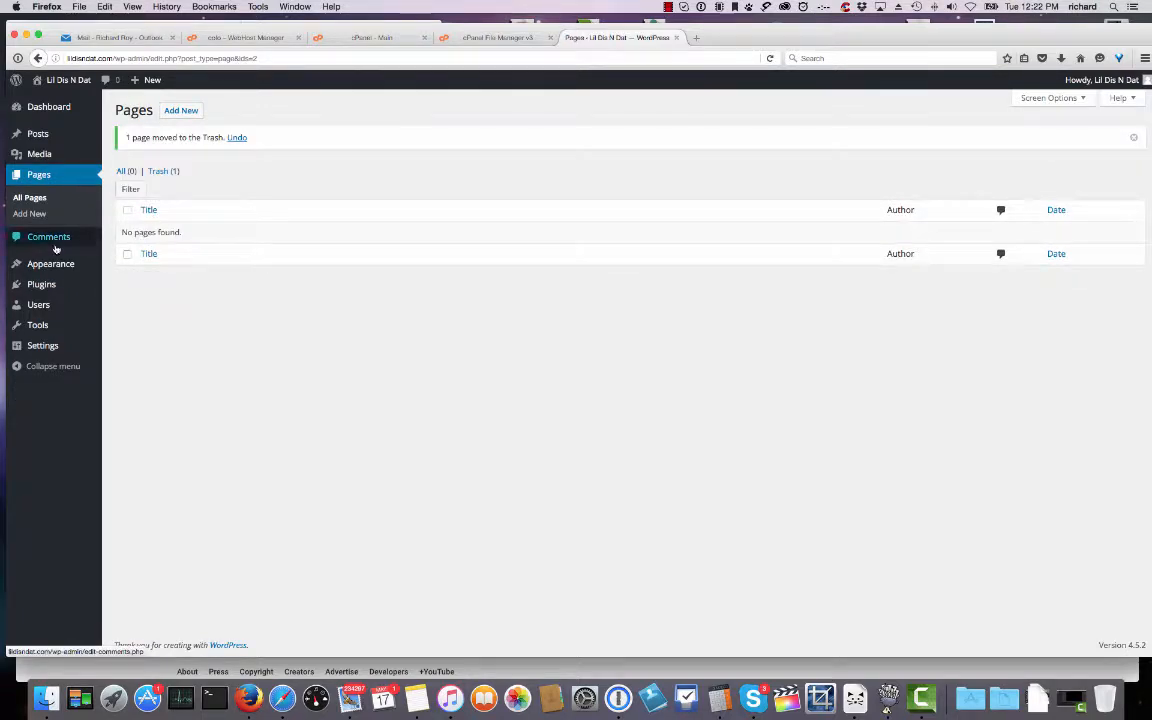
{"action": "mouse_move", "coordinate": [41, 285]}
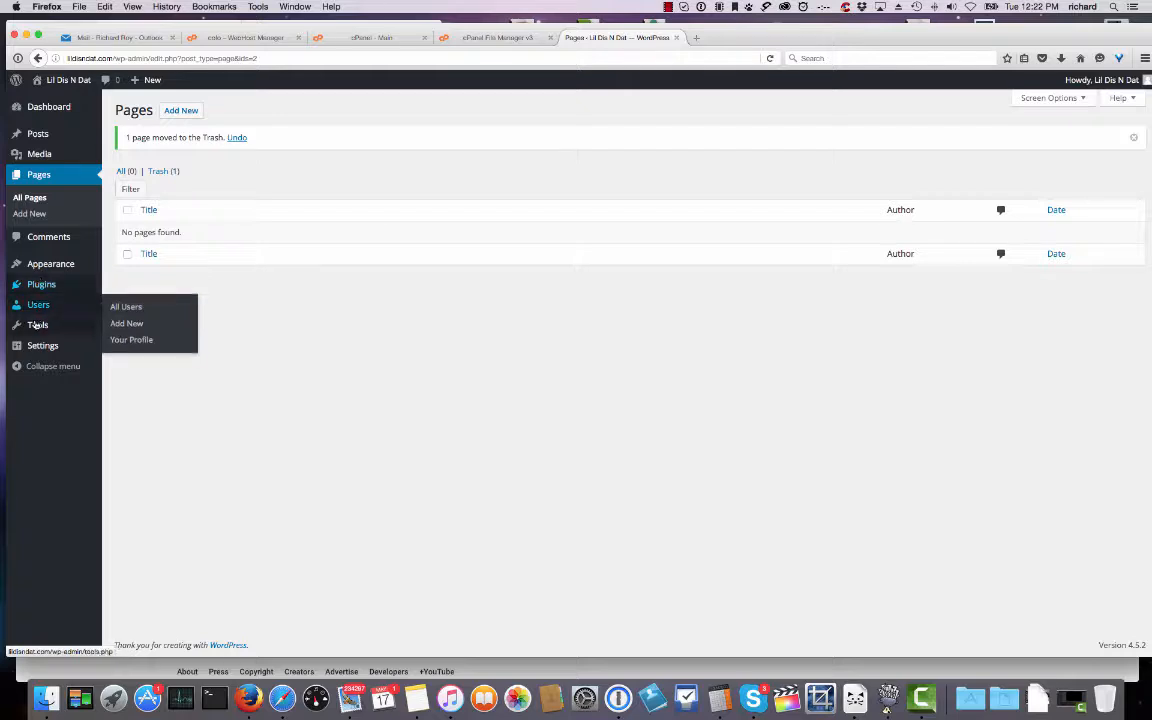
Clear the default tagline in General Settings.
{"action": "mouse_move", "coordinate": [70, 345]}
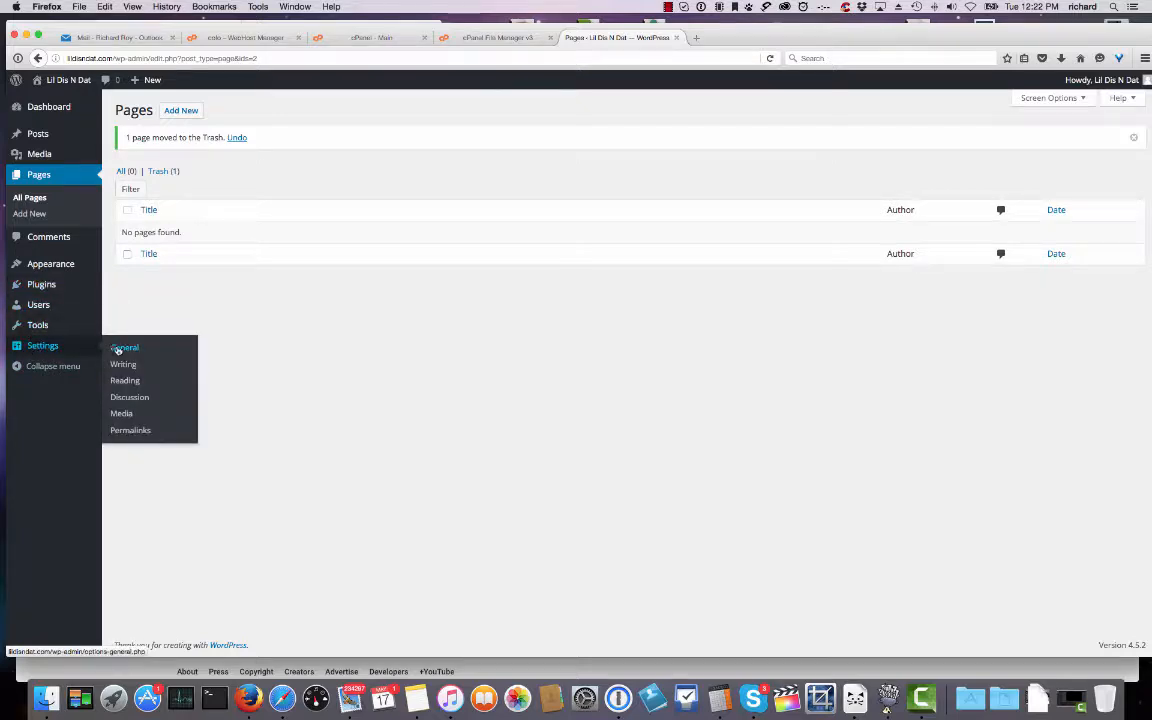
{"action": "left_click", "coordinate": [114, 347]}
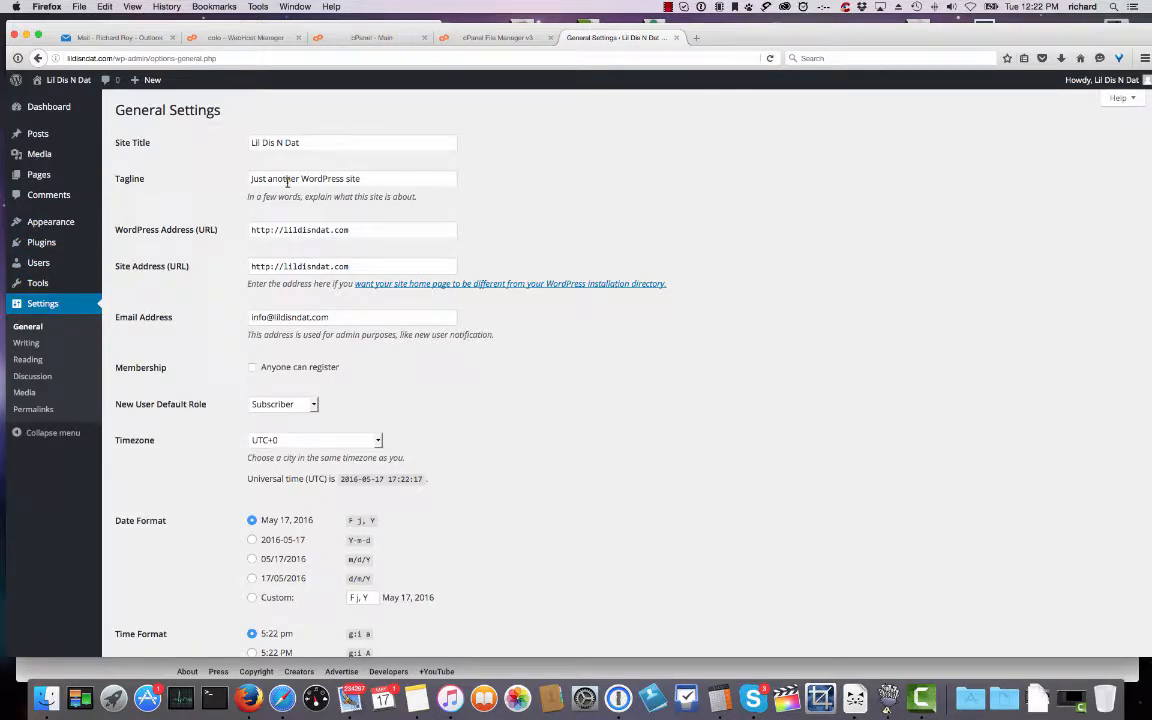
{"action": "left_click_drag", "start_coordinate": [367, 178], "coordinate": [230, 177]}
{"action": "key", "text": "BackSpace"}
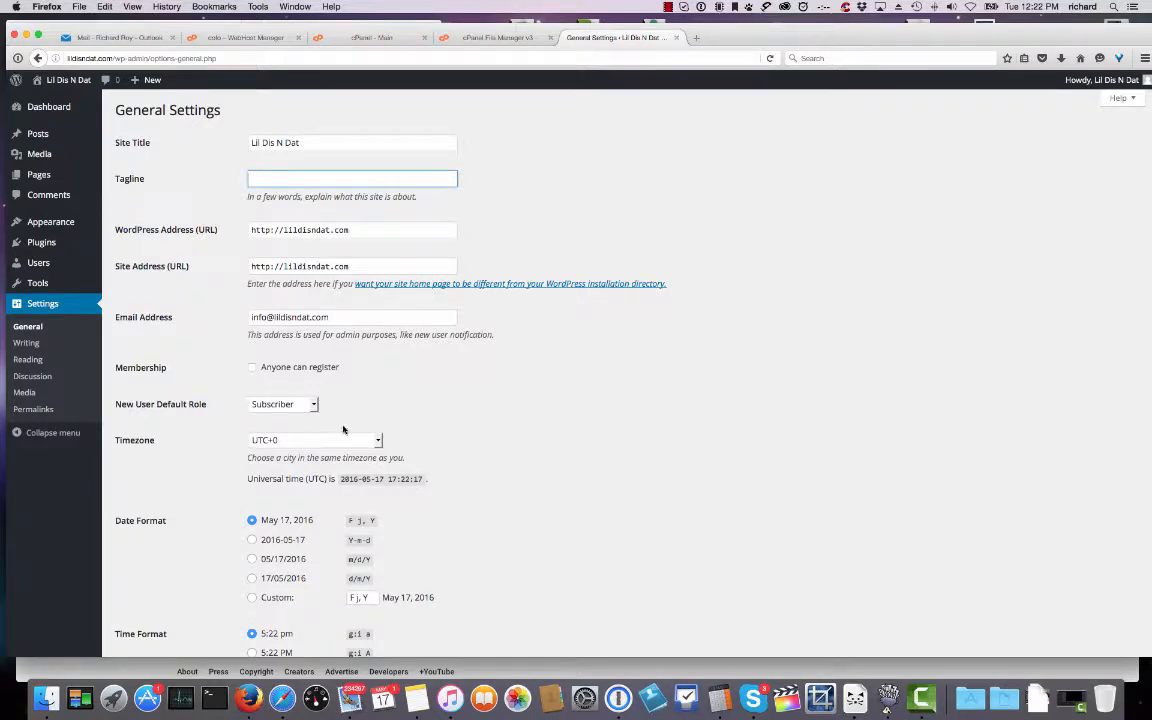
Set the timezone to Chicago and save the General Settings.
{"action": "left_click", "coordinate": [377, 441]}
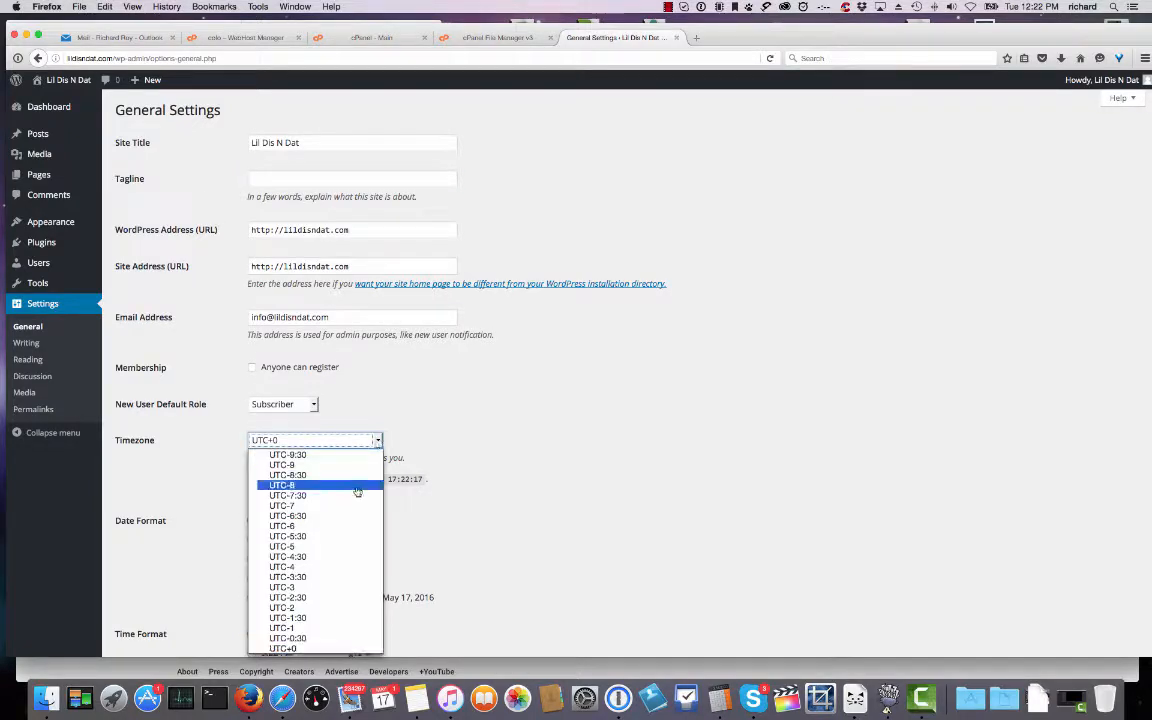
{"action": "scroll", "coordinate": [354, 517], "scroll_direction": "up", "scroll_amount": 10}
{"action": "scroll", "coordinate": [354, 510], "scroll_direction": "up", "scroll_amount": 20}
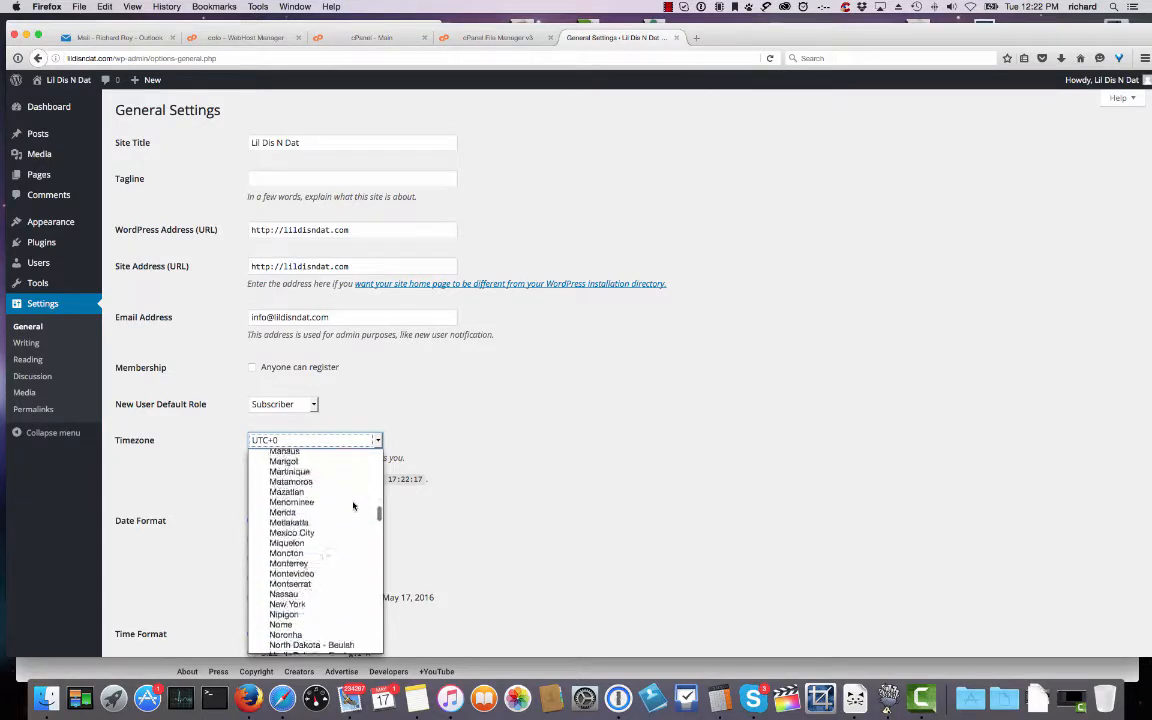
{"action": "scroll", "coordinate": [353, 497], "scroll_direction": "up", "scroll_amount": 5}
{"action": "scroll", "coordinate": [352, 495], "scroll_direction": "down", "scroll_amount": 6}
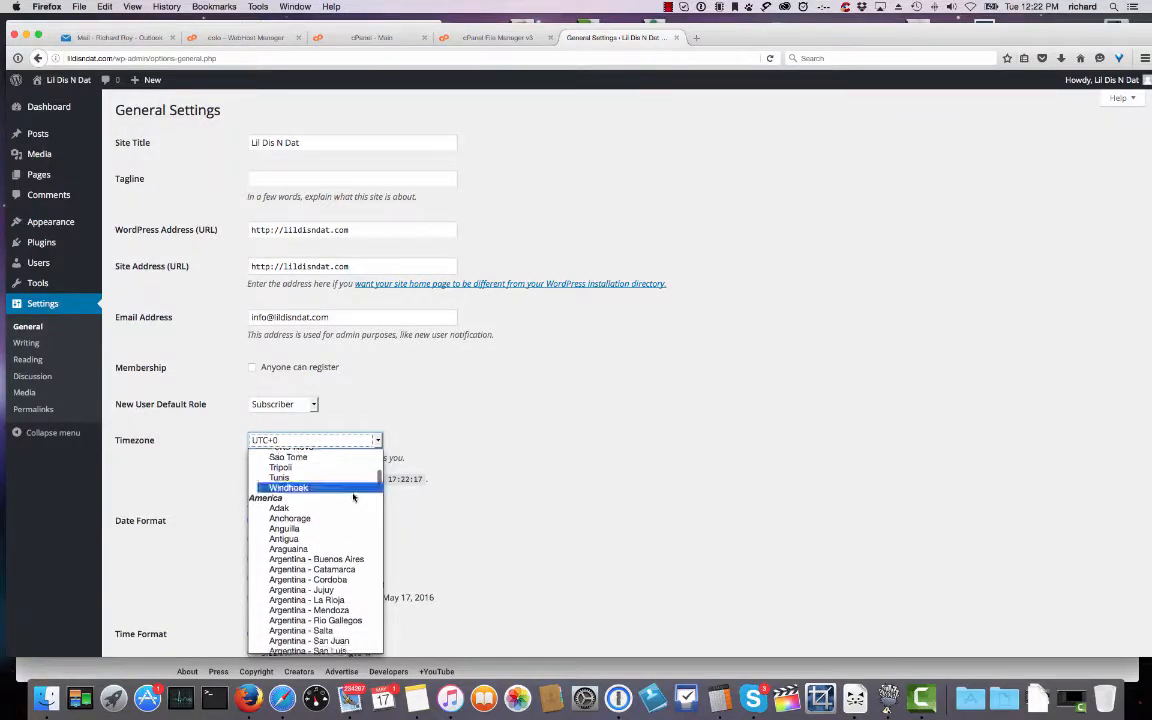
{"action": "scroll", "coordinate": [352, 497], "scroll_direction": "down", "scroll_amount": 5}
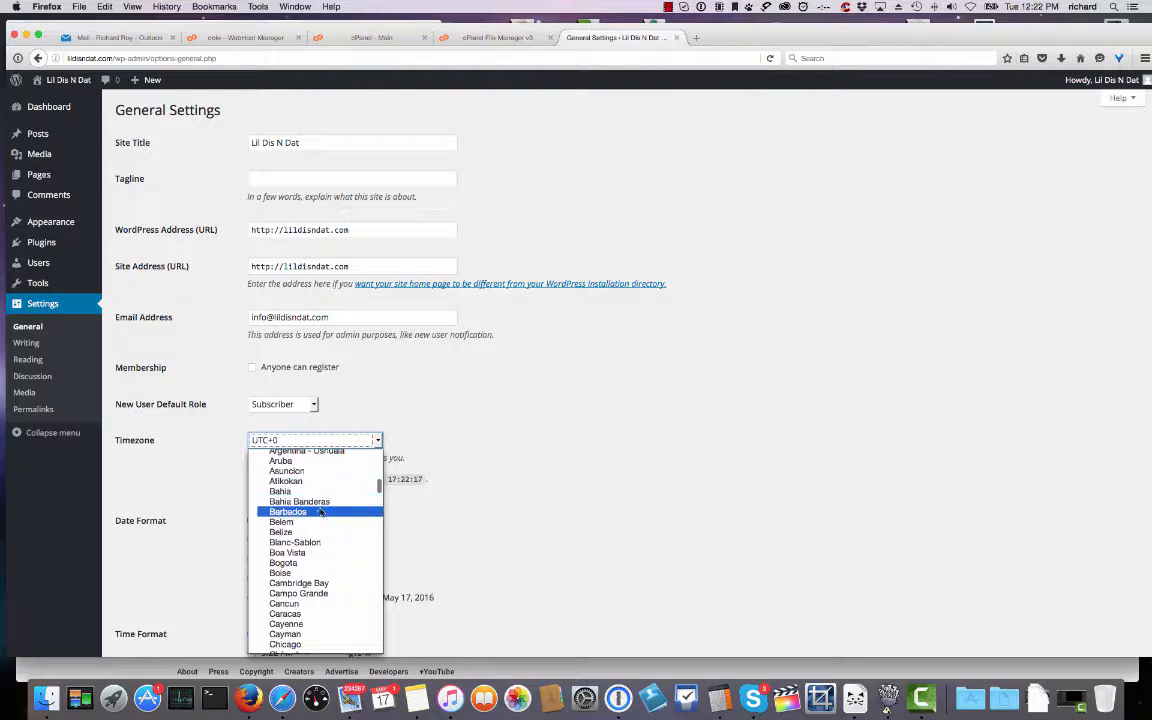
{"action": "left_click", "coordinate": [322, 578]}
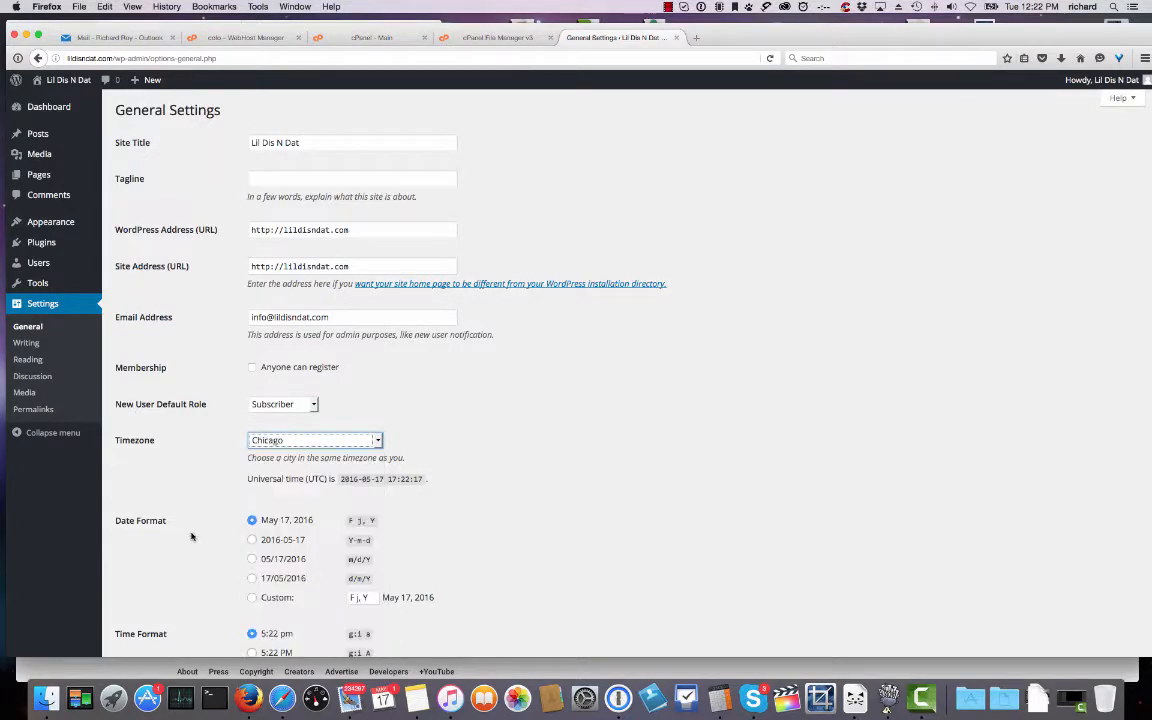
{"action": "scroll", "coordinate": [198, 520], "scroll_direction": "down", "scroll_amount": 1}
{"action": "scroll", "coordinate": [198, 520], "scroll_direction": "down", "scroll_amount": 5}
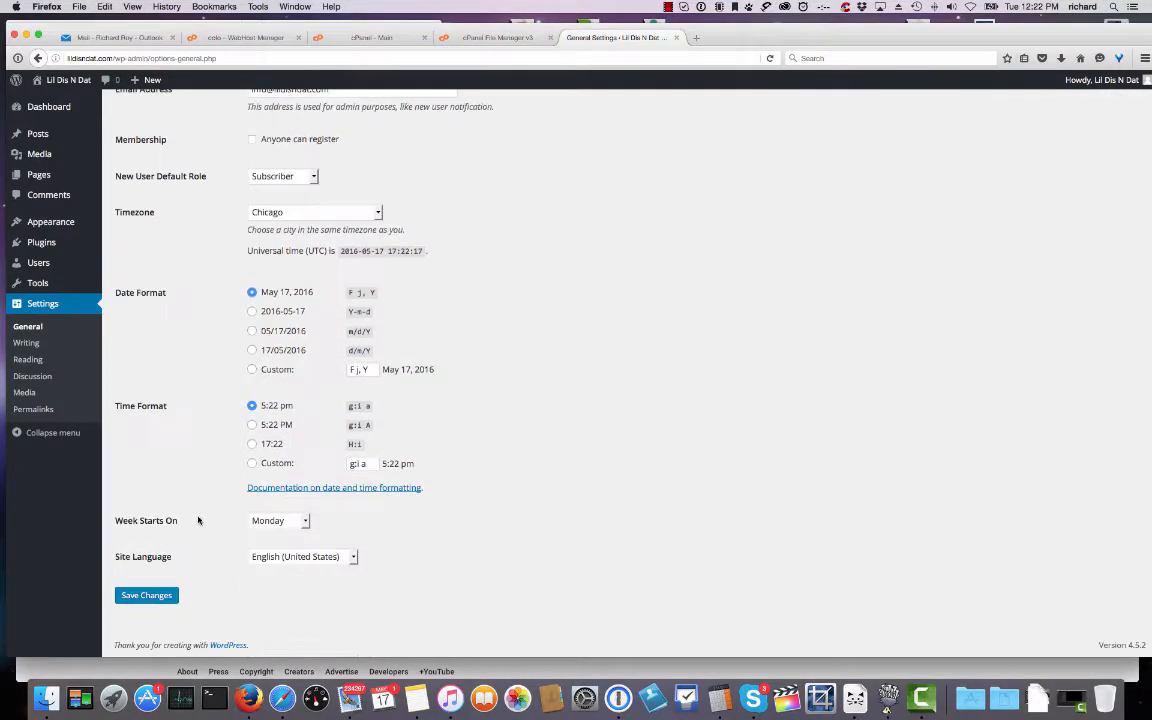
{"action": "left_click", "coordinate": [146, 595]}
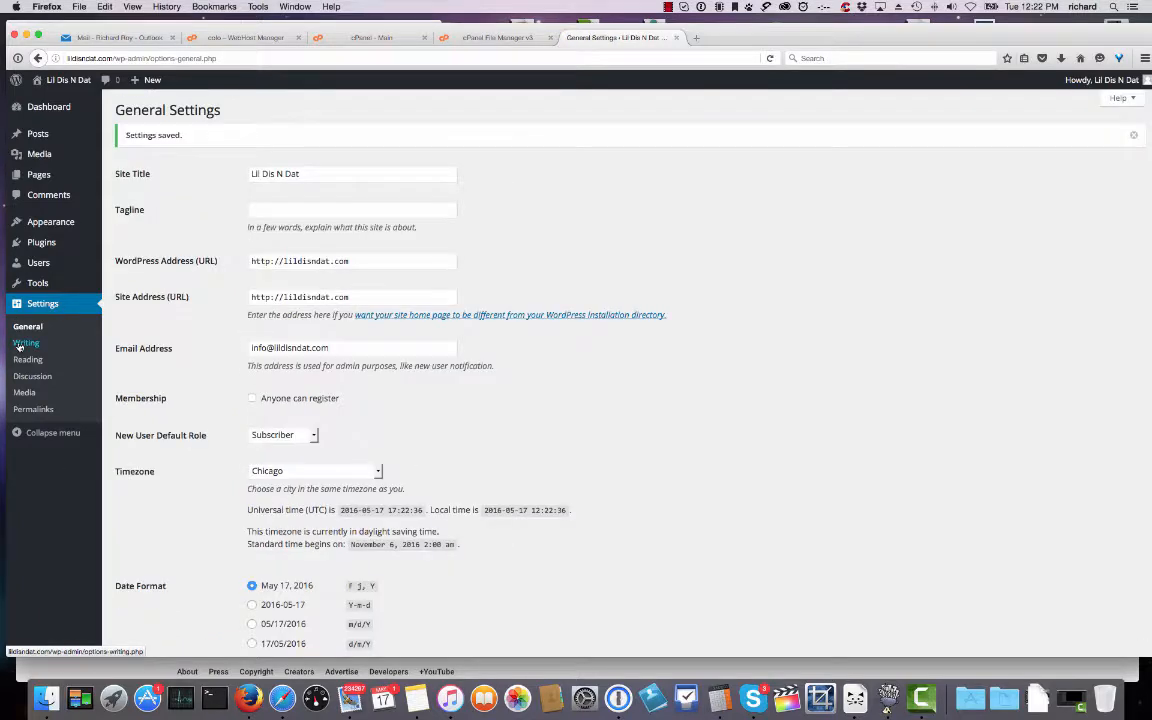
Create a post category named 'Blog' with the slug 'blog'.
{"action": "left_click", "coordinate": [19, 346]}
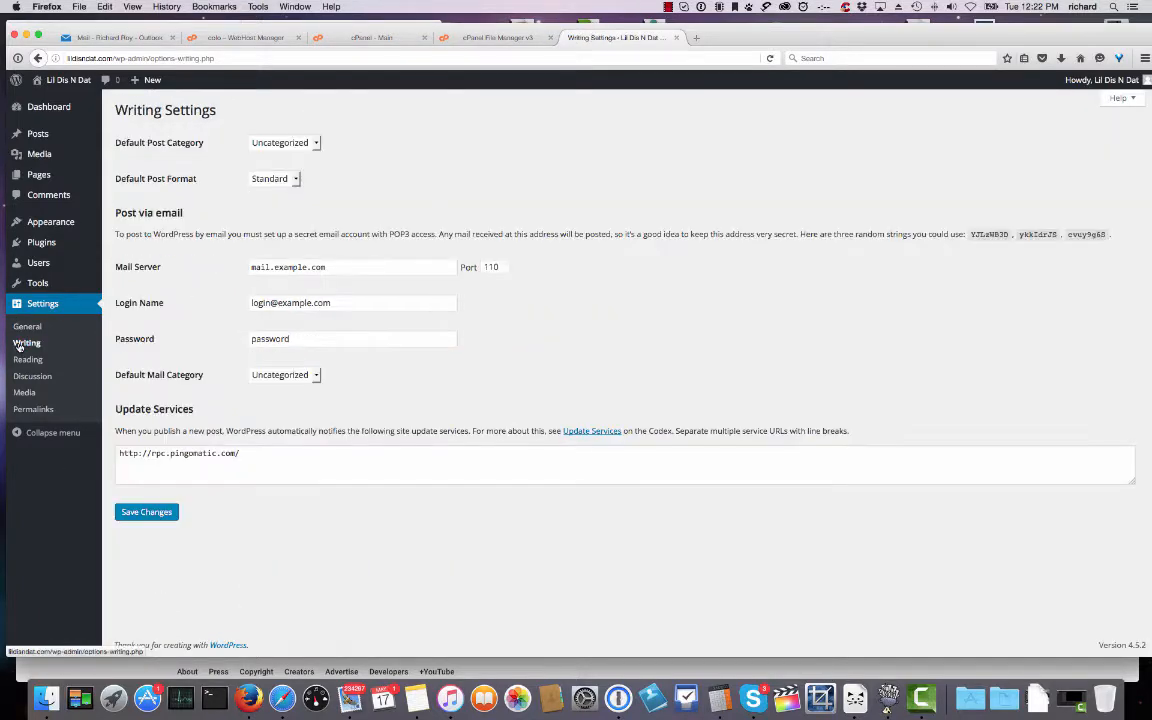
{"action": "left_click", "coordinate": [27, 359]}
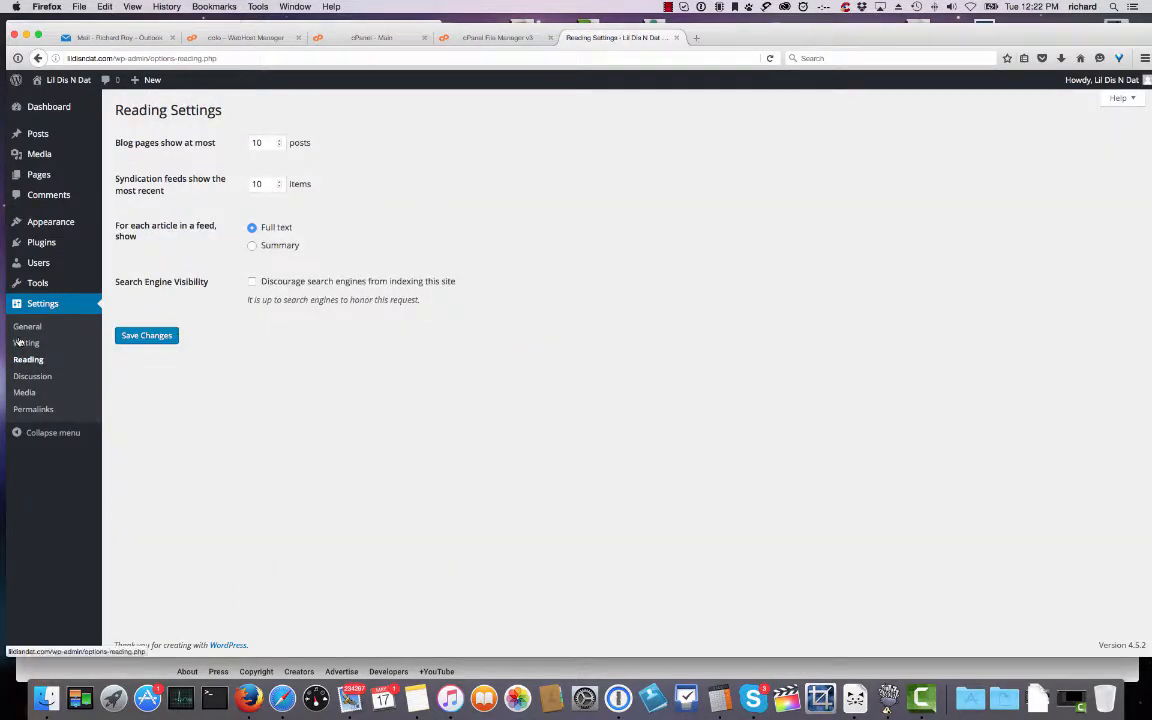
{"action": "mouse_move", "coordinate": [38, 135]}
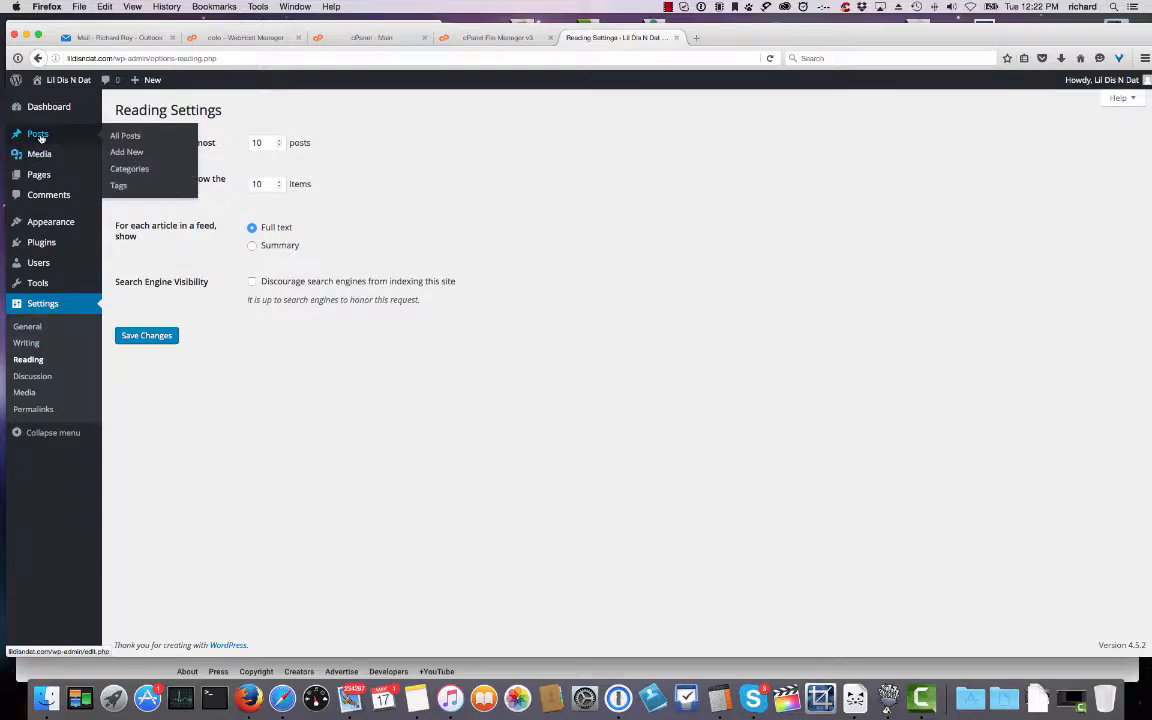
{"action": "left_click", "coordinate": [129, 168]}
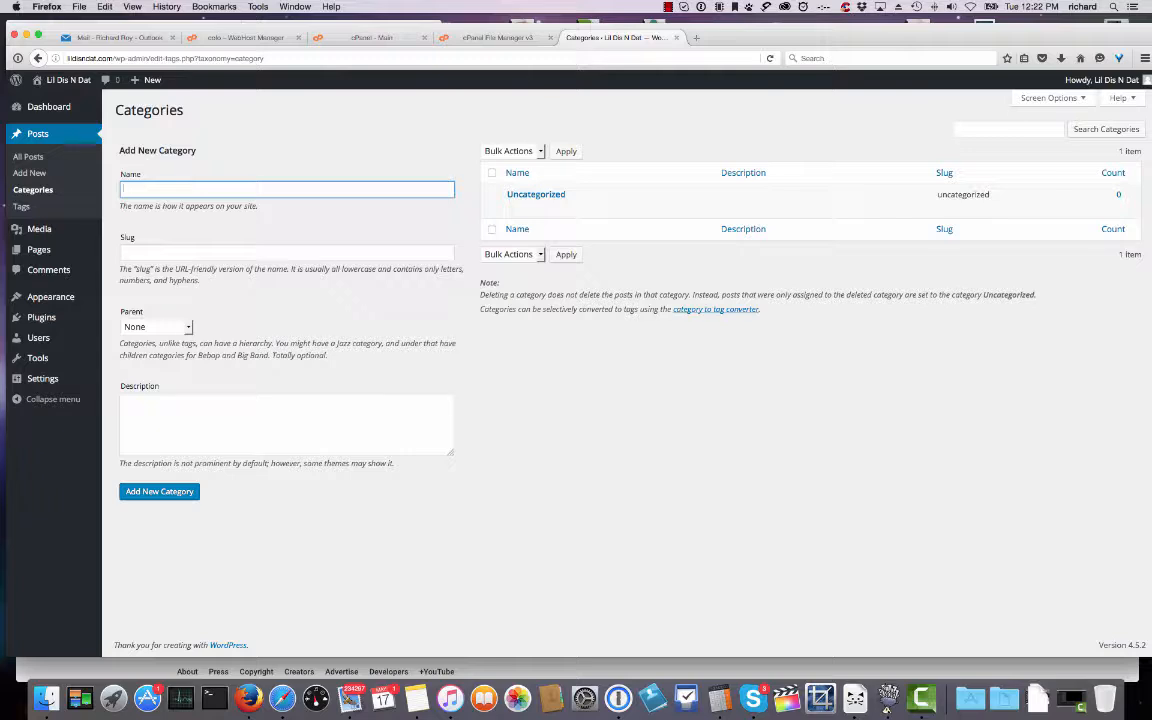
{"action": "type", "text": "Blog"}
{"action": "key", "text": "Tab"}
{"action": "type", "text": "blog"}
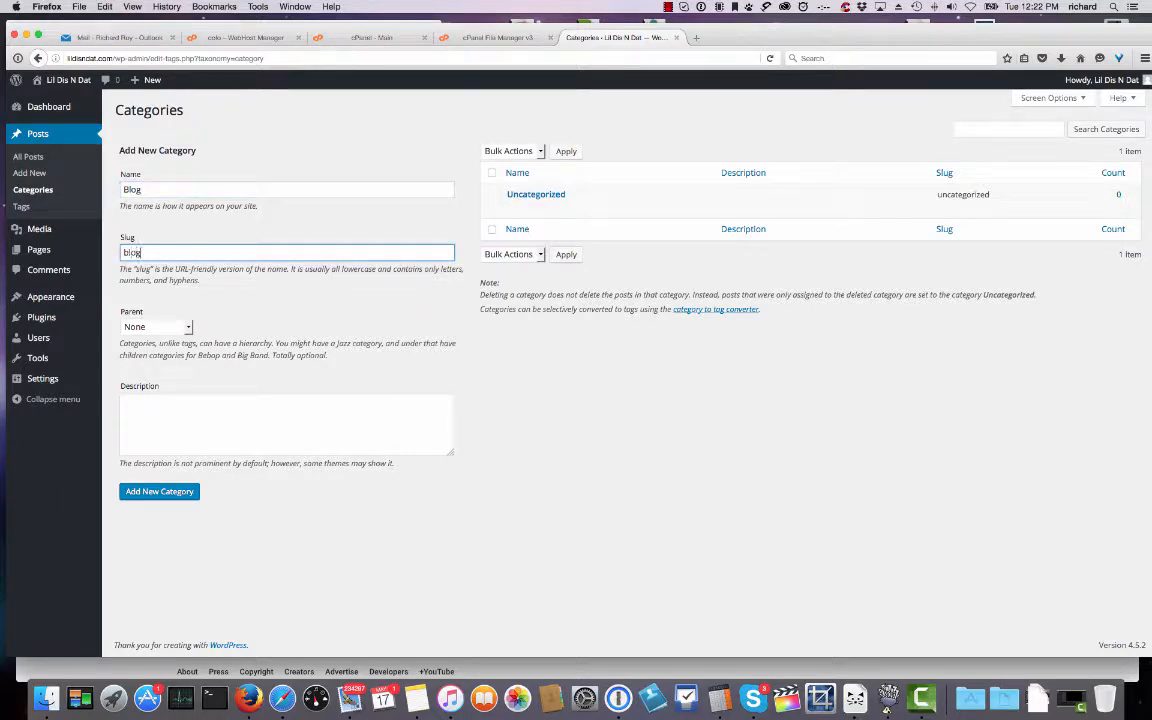
{"action": "left_click", "coordinate": [174, 492]}
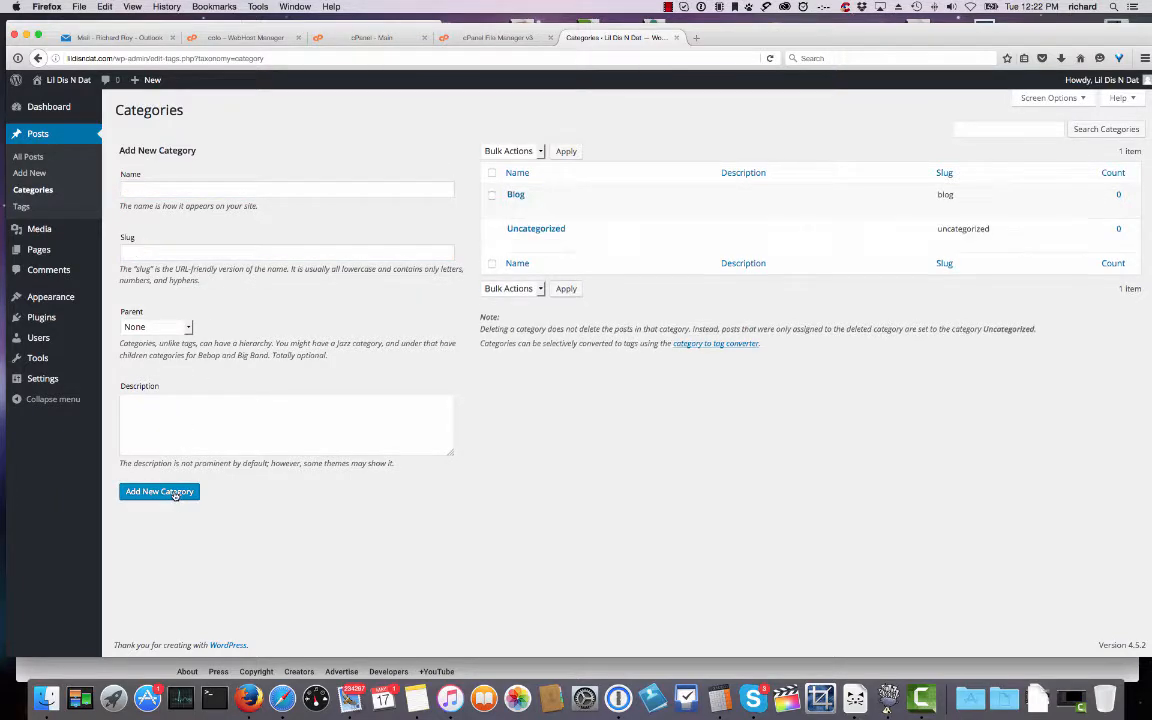
Make Blog the Default Post Category in Writing Settings and save.
{"action": "left_click", "coordinate": [40, 377]}
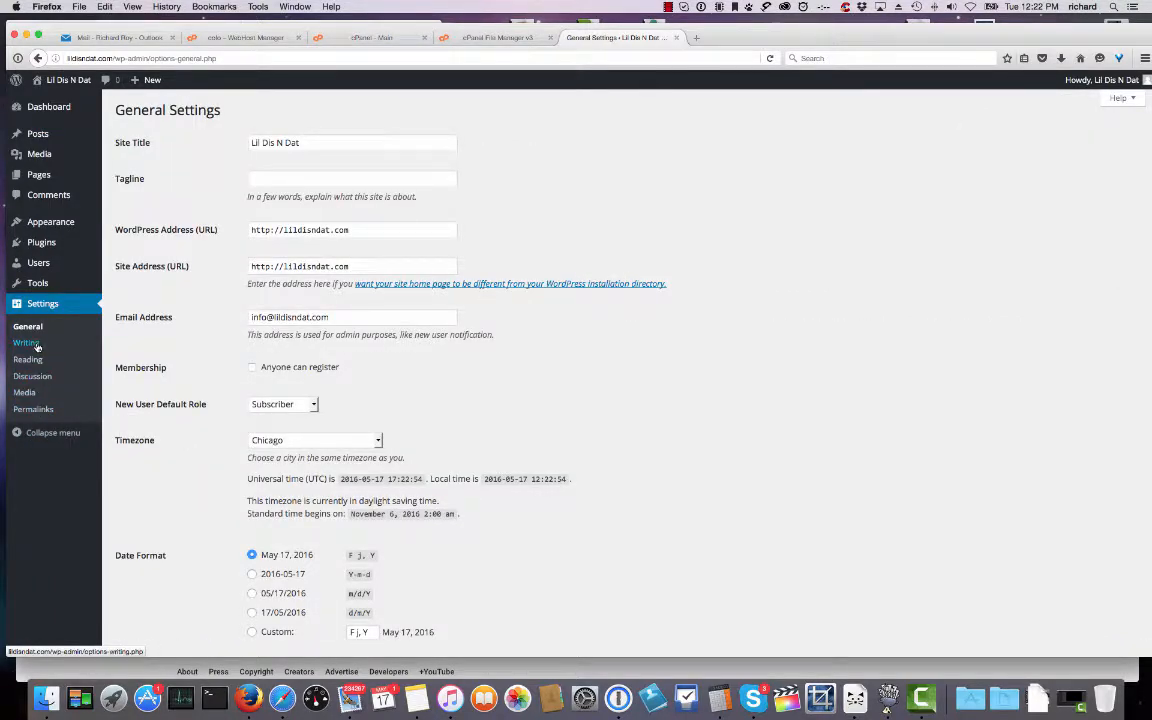
{"action": "left_click", "coordinate": [31, 360]}
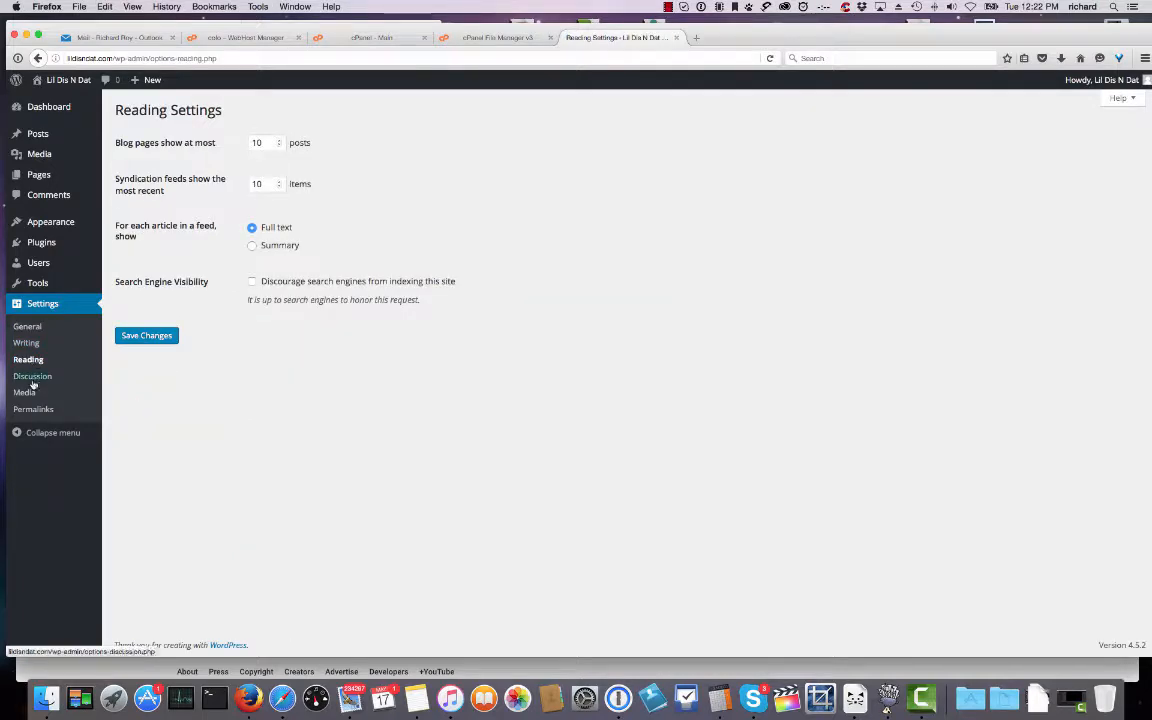
{"action": "left_click", "coordinate": [29, 343]}
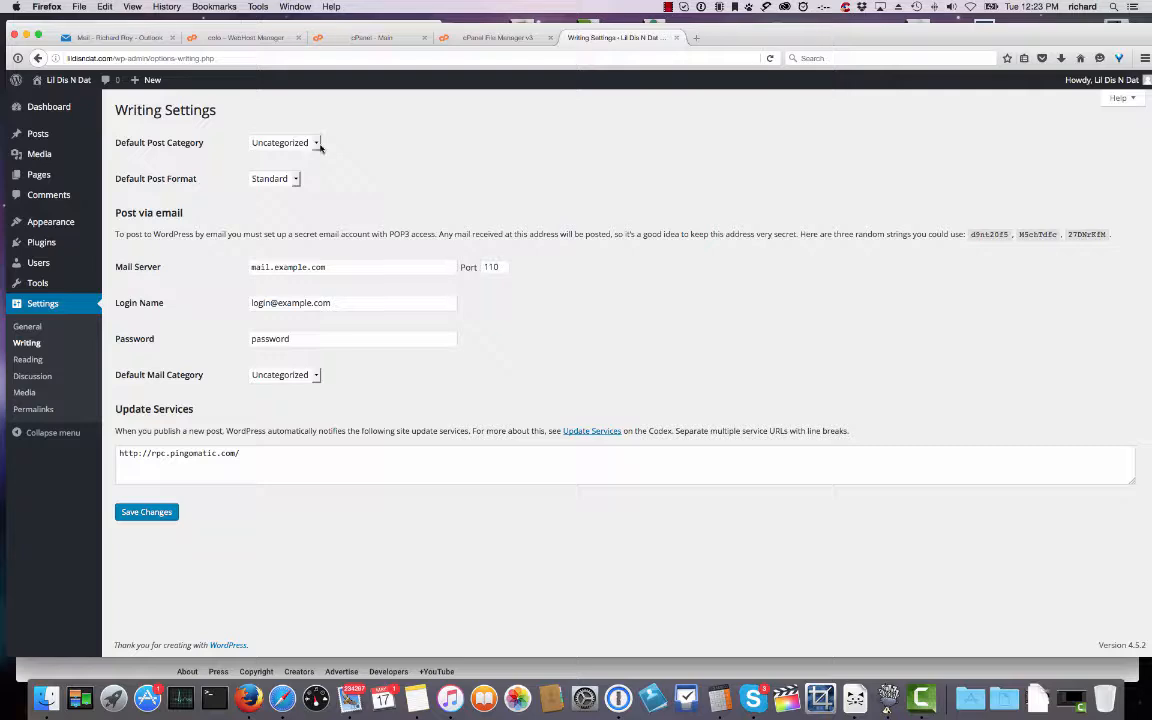
{"action": "left_click", "coordinate": [320, 146]}
{"action": "left_click", "coordinate": [275, 155]}
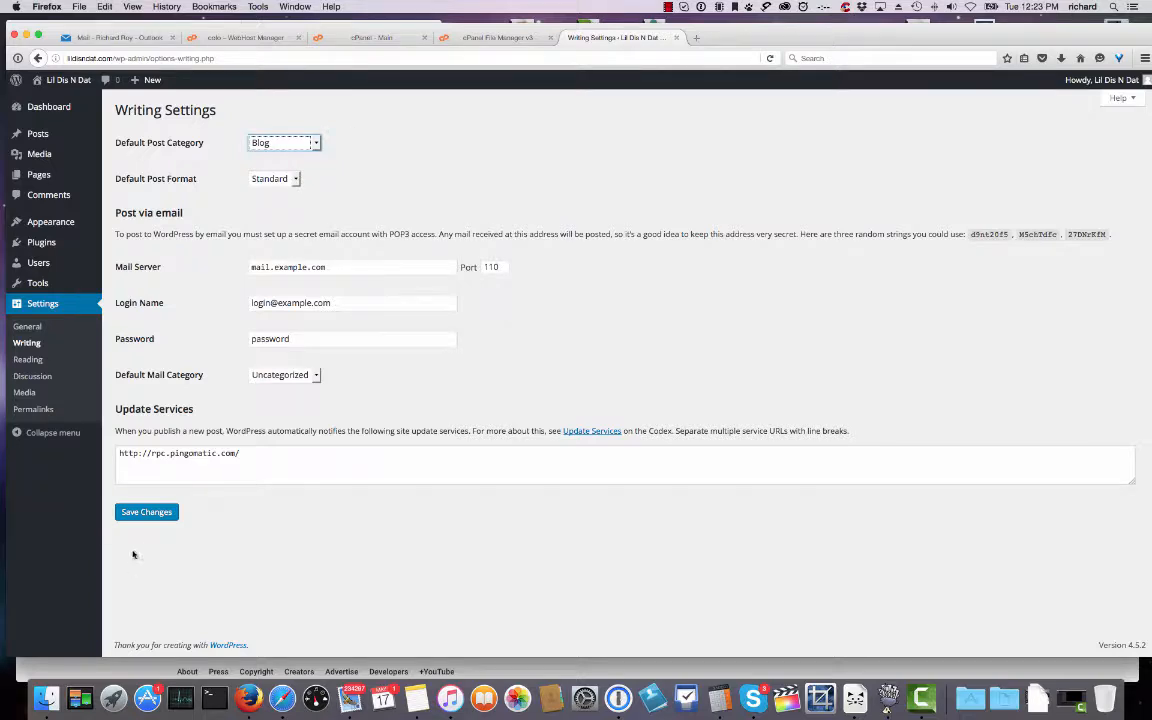
{"action": "left_click", "coordinate": [146, 512]}
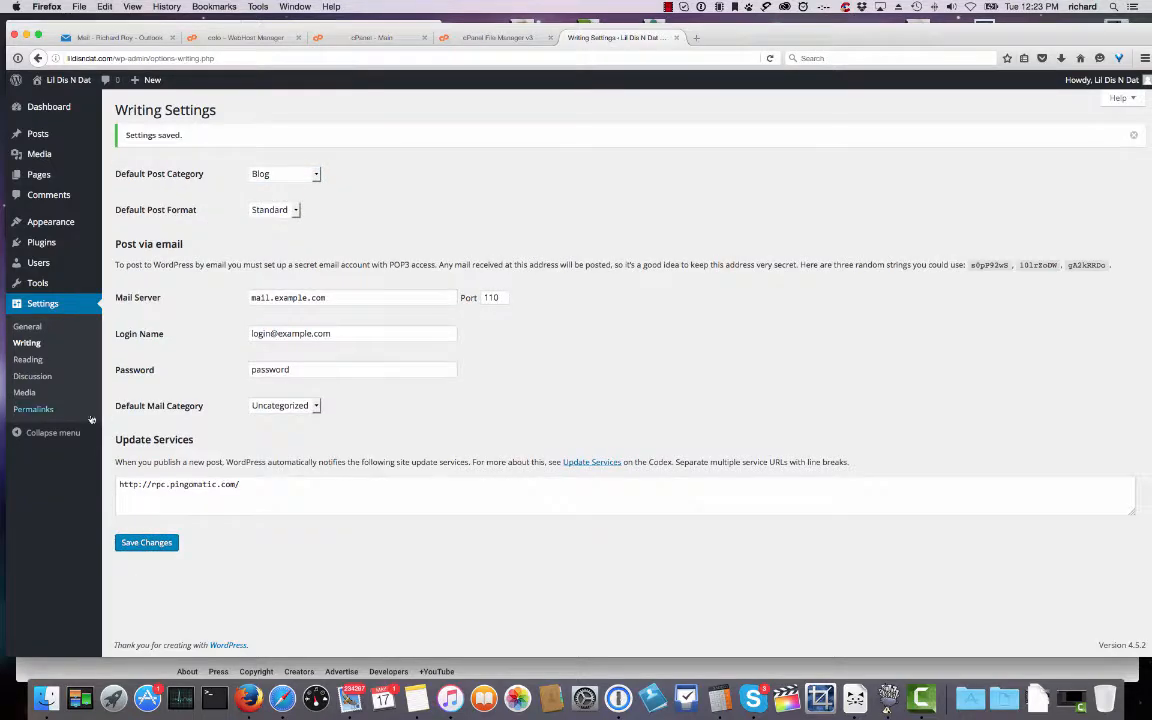
Require manual comment approval in Discussion Settings and save the changes.
{"action": "left_click", "coordinate": [31, 377]}
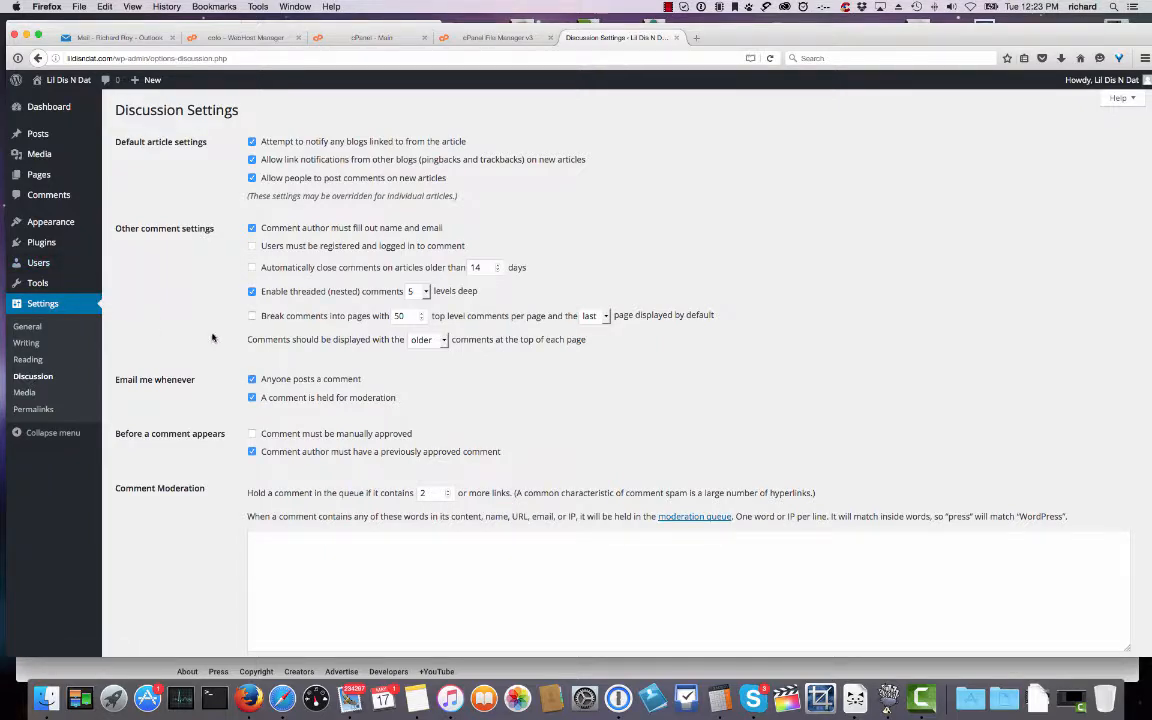
{"action": "left_click", "coordinate": [252, 436]}
{"action": "scroll", "coordinate": [180, 463], "scroll_direction": "down", "scroll_amount": 10}
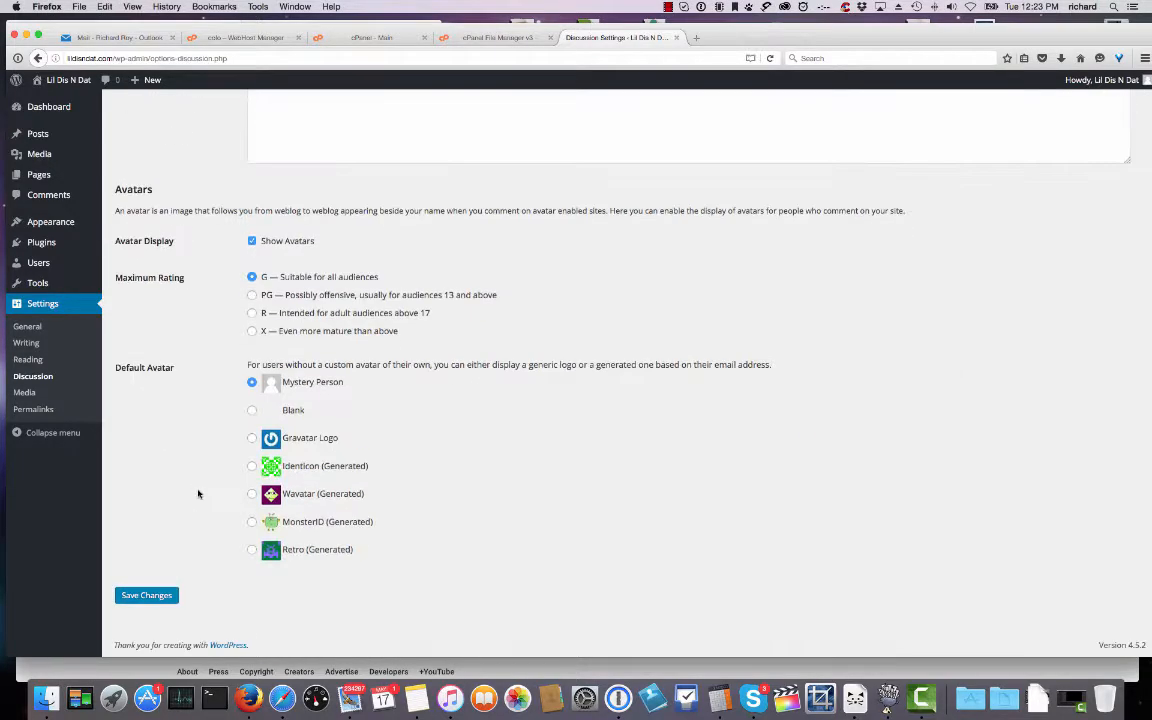
{"action": "left_click", "coordinate": [146, 595]}
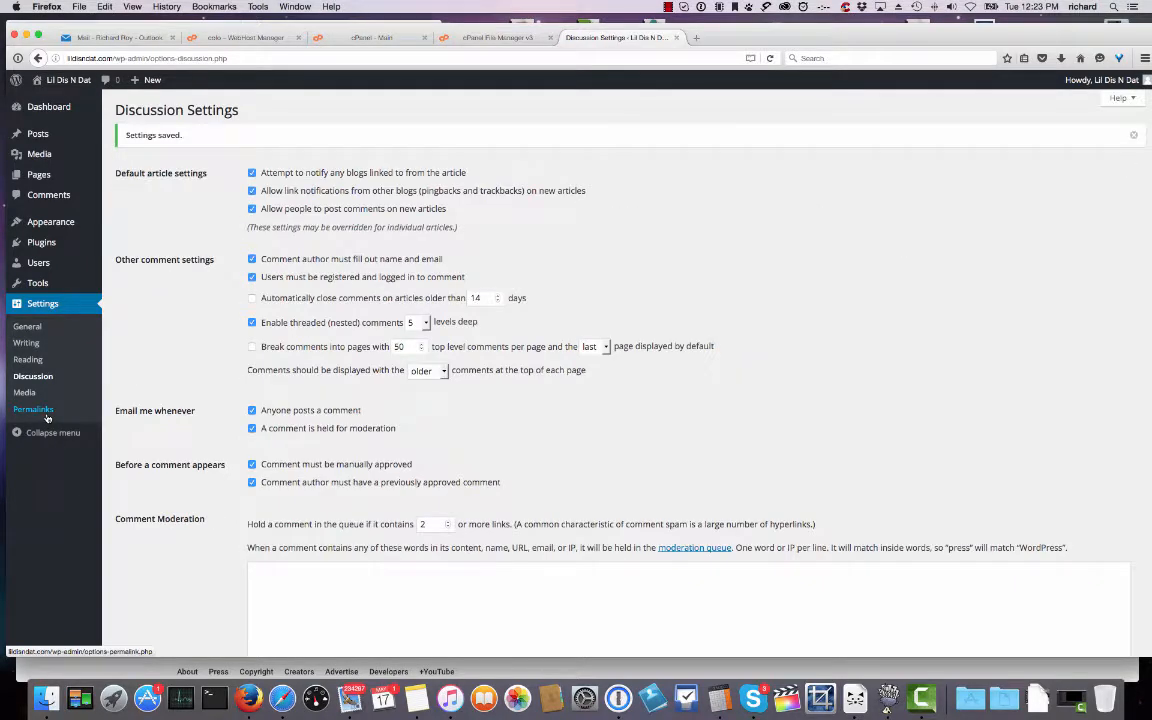
{"action": "left_click", "coordinate": [40, 410]}
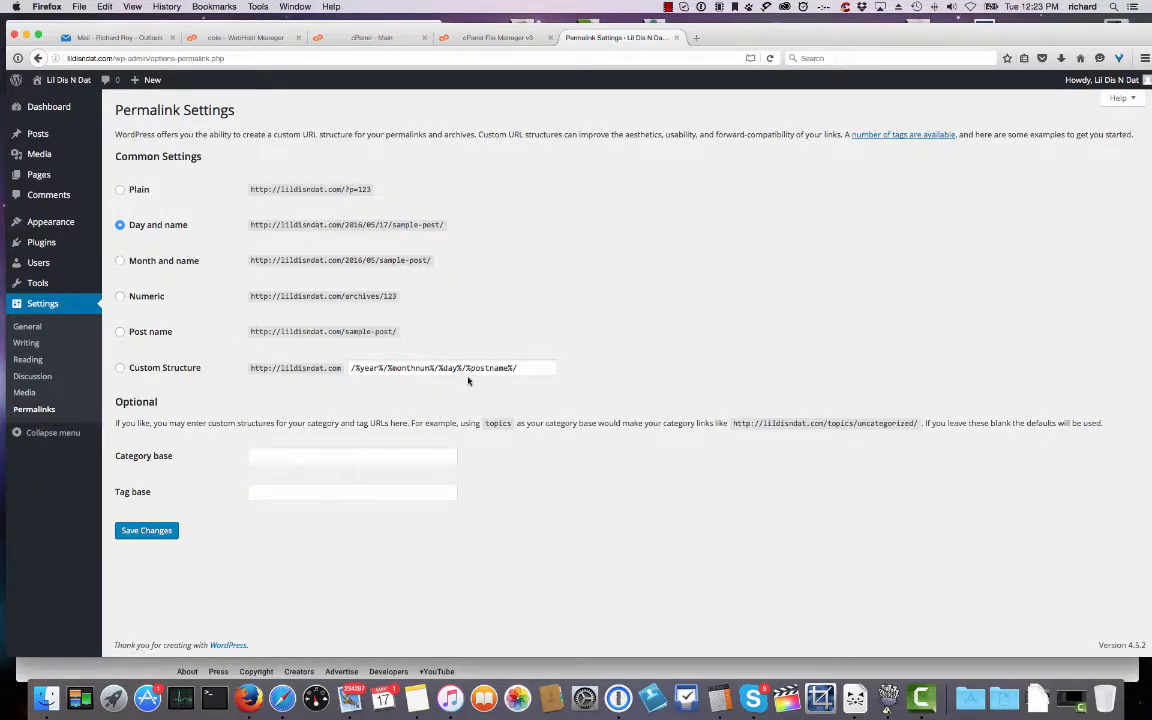
Choose the Post name permalink structure and save it.
{"action": "left_click", "coordinate": [120, 332]}
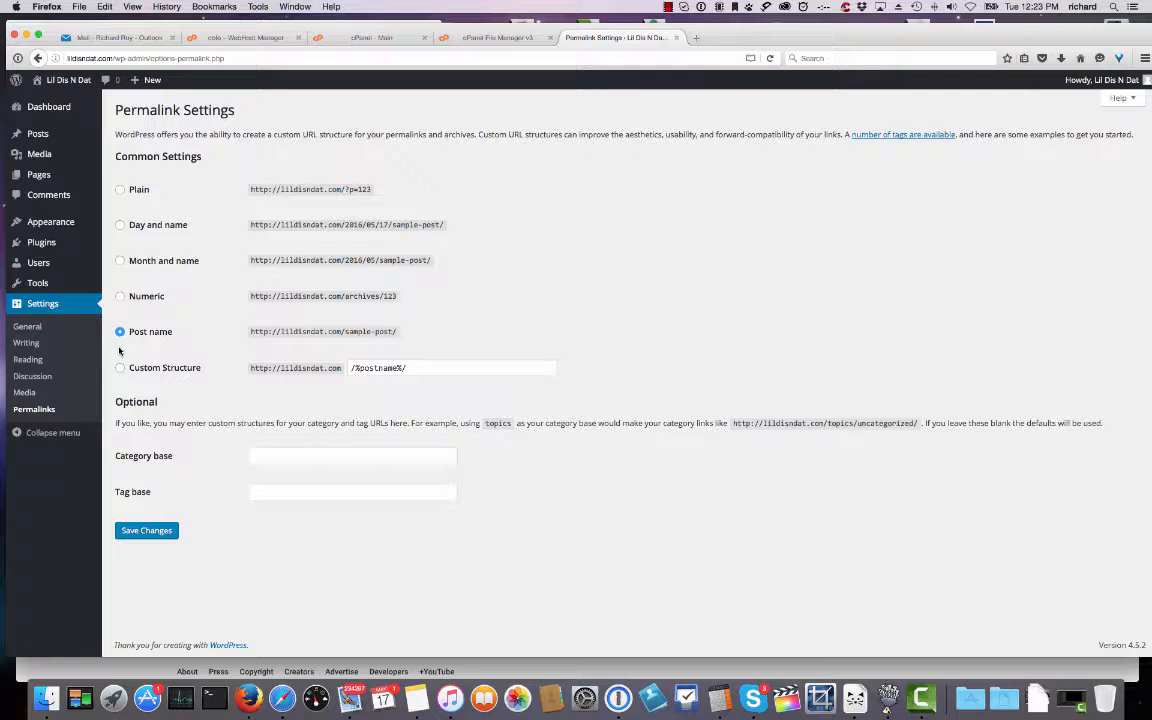
{"action": "left_click", "coordinate": [130, 527]}
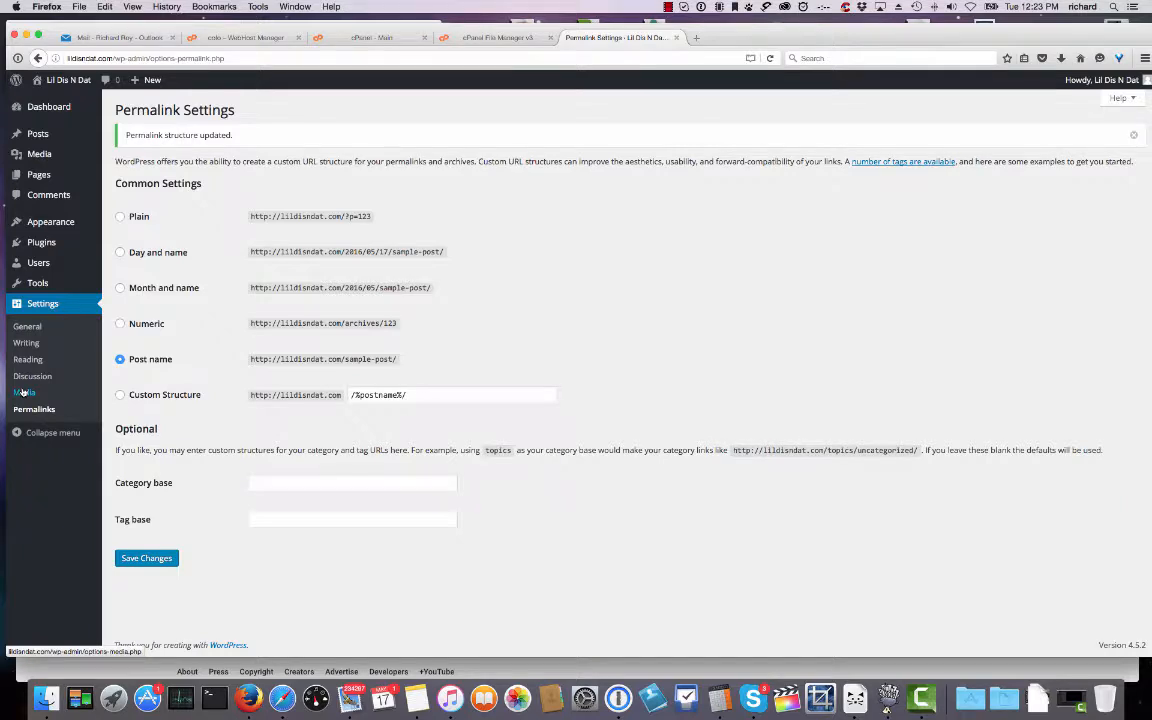
{"action": "mouse_move", "coordinate": [43, 246]}
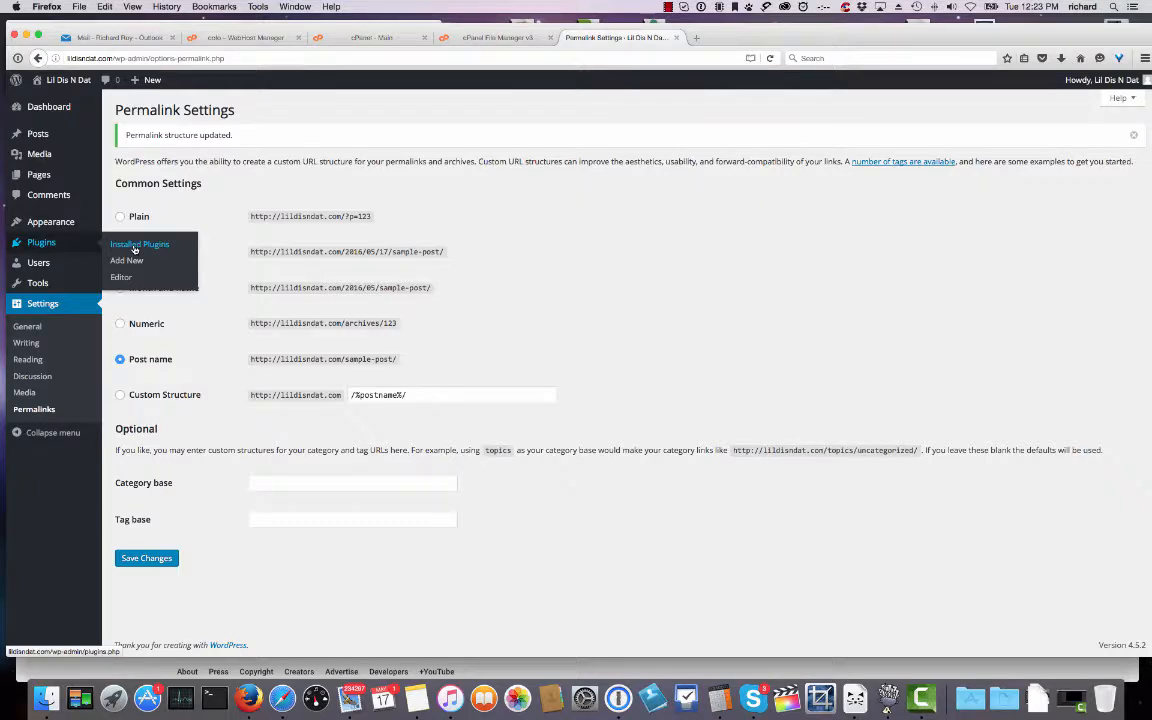
Search for 'Wordfence', install and activate Wordfence Security, and dismiss its welcome message.
{"action": "left_click", "coordinate": [122, 246]}
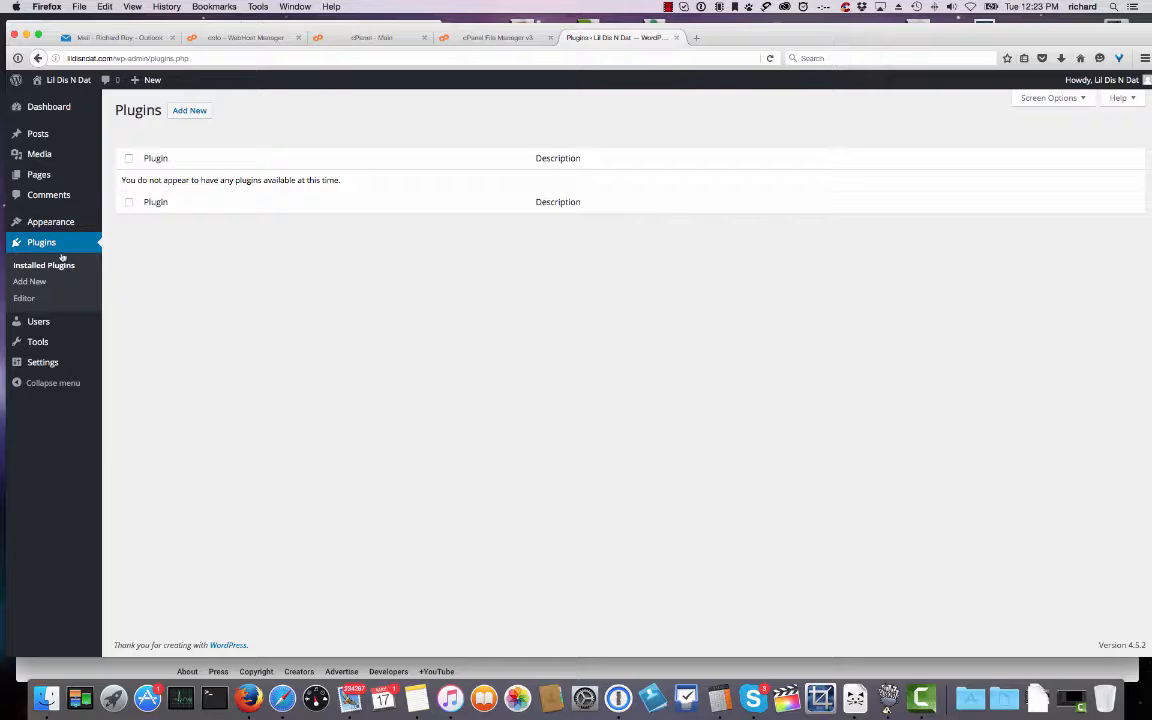
{"action": "left_click", "coordinate": [33, 283]}
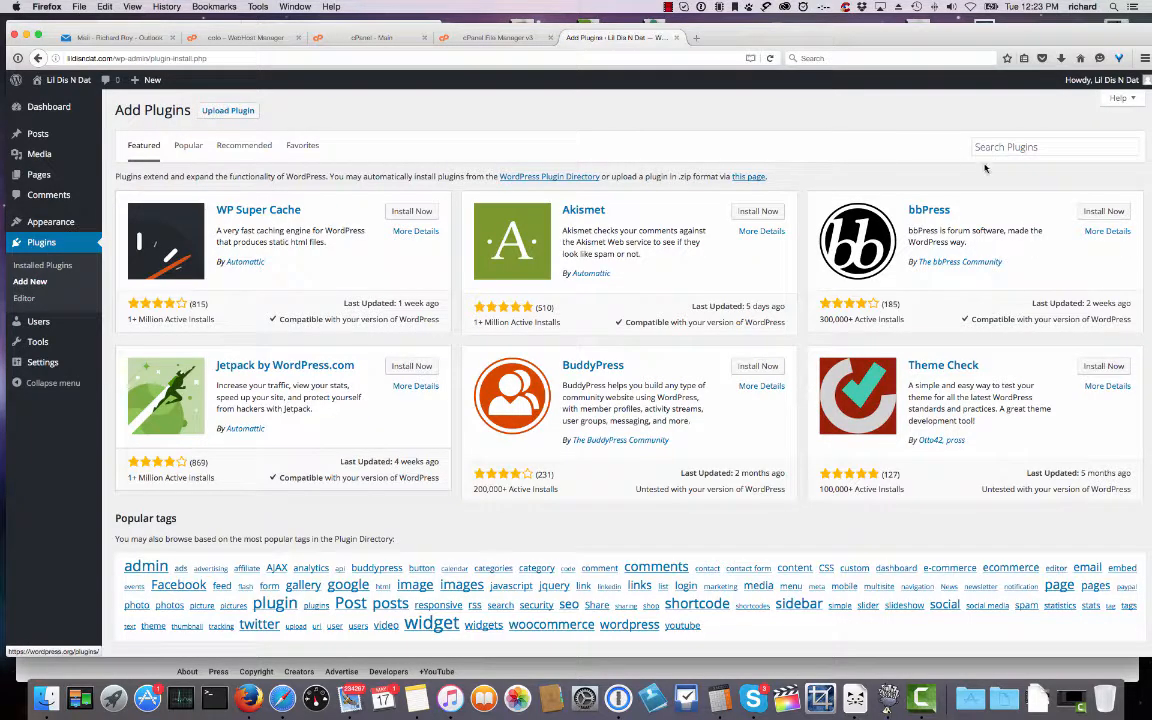
{"action": "left_click", "coordinate": [1002, 148]}
{"action": "type", "text": "W"}
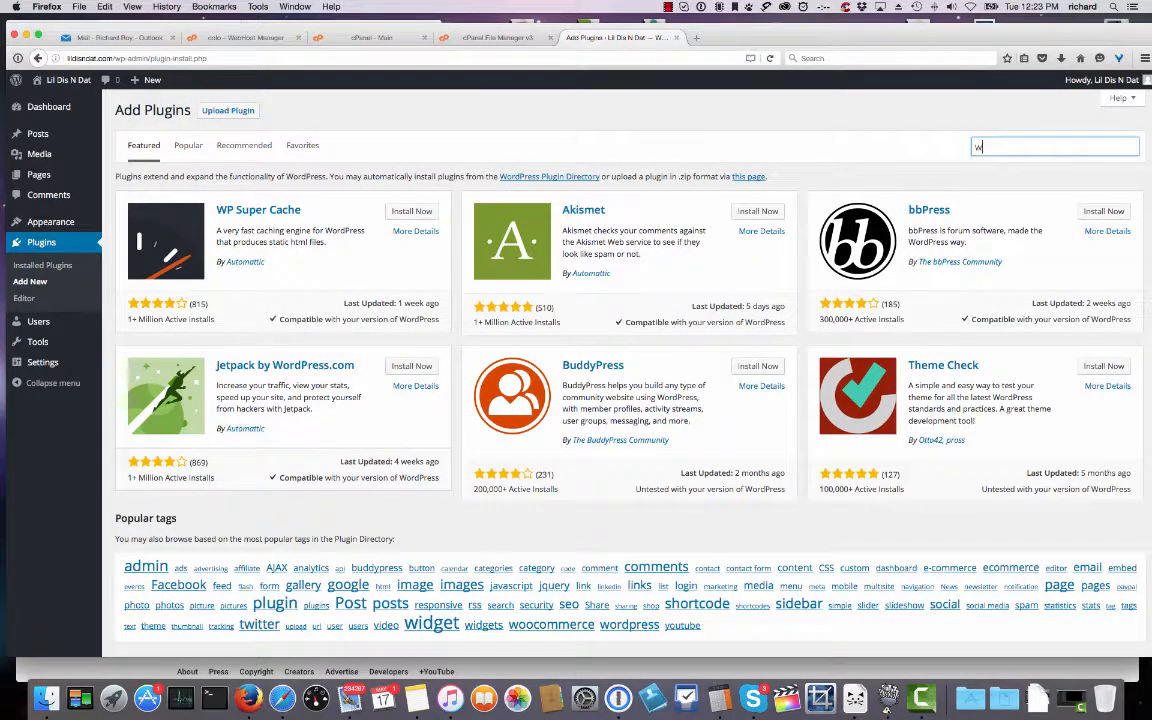
{"action": "type", "text": "ordfence"}
{"action": "key", "text": "Return"}
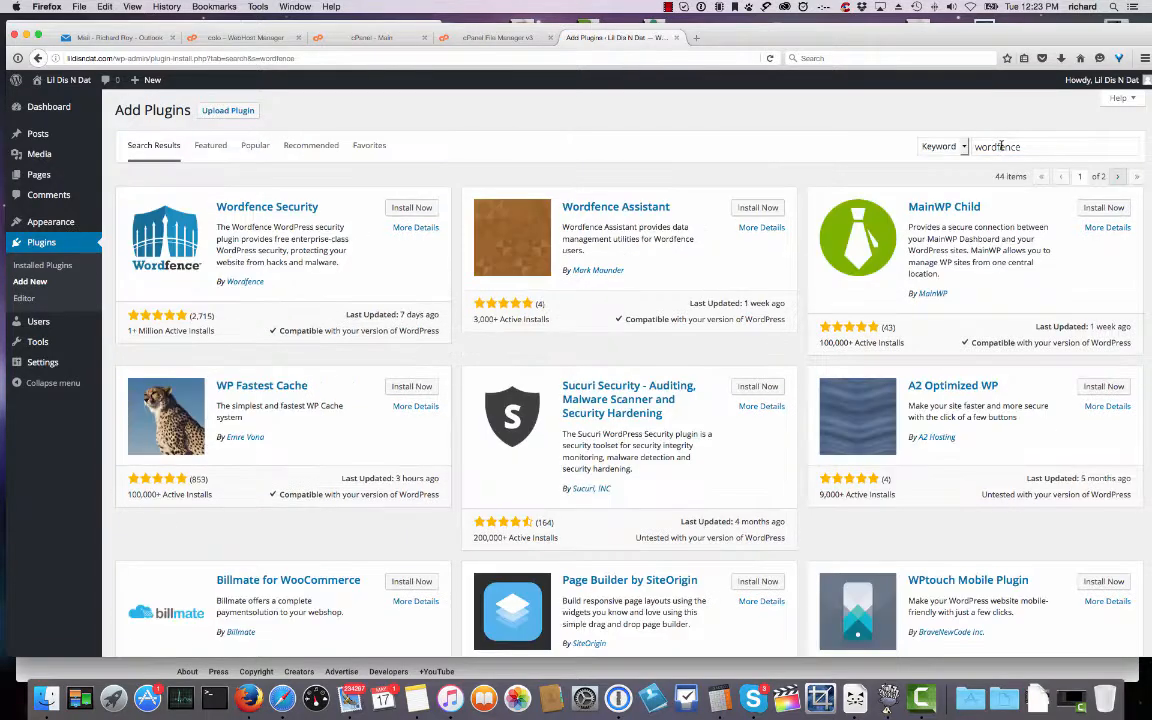
{"action": "left_click", "coordinate": [415, 209]}
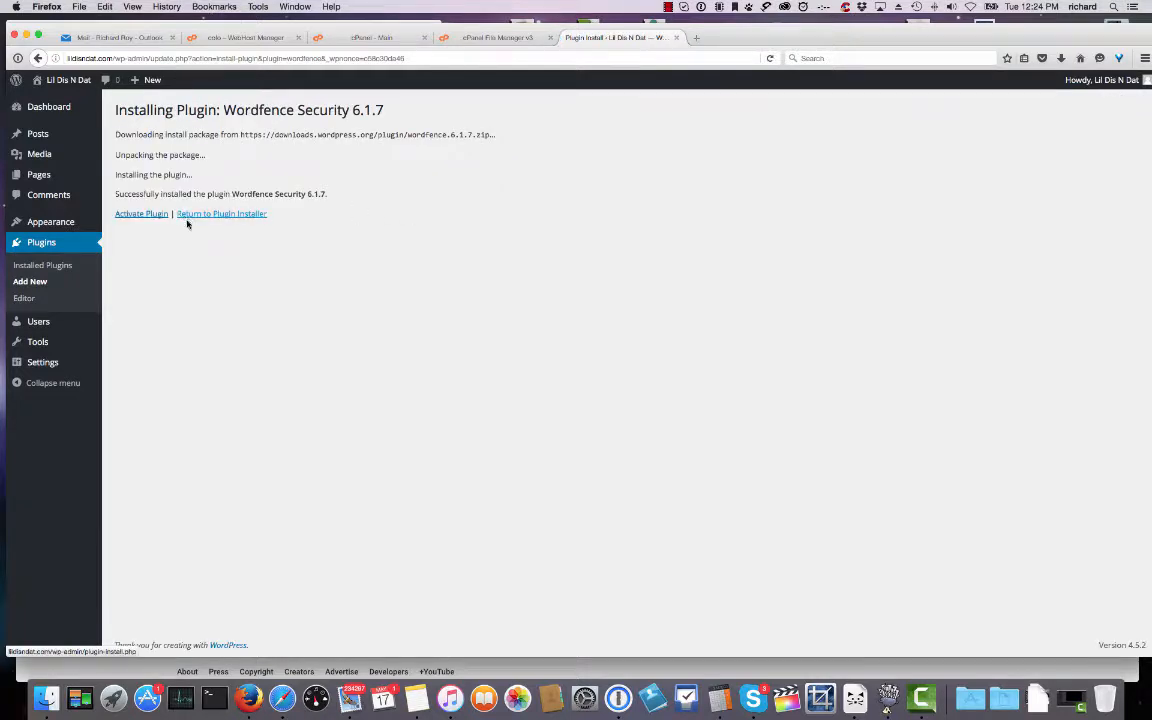
{"action": "left_click", "coordinate": [124, 216]}
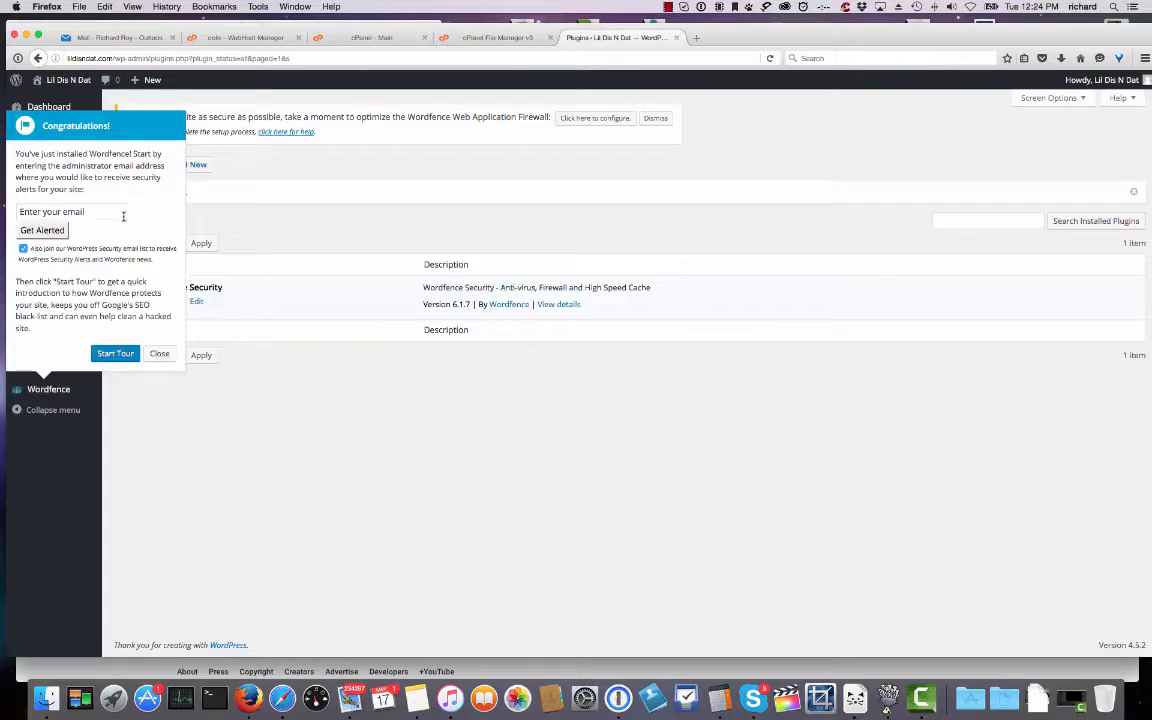
{"action": "left_click", "coordinate": [160, 355]}
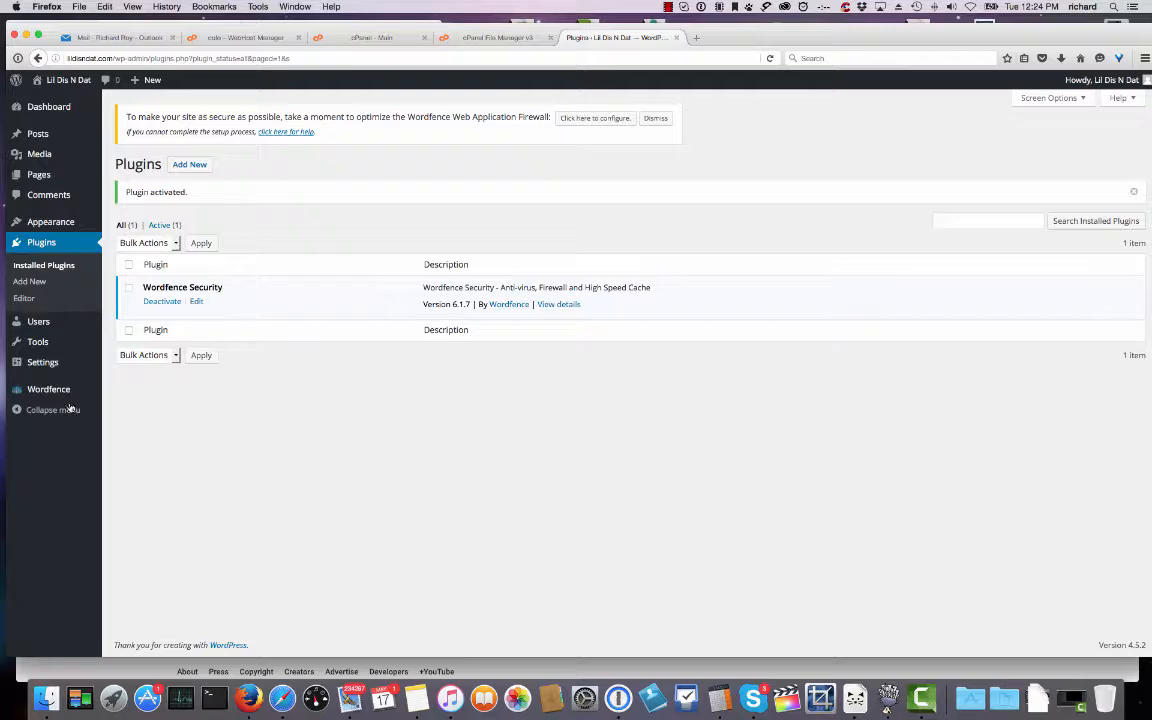
{"action": "left_click", "coordinate": [29, 282]}
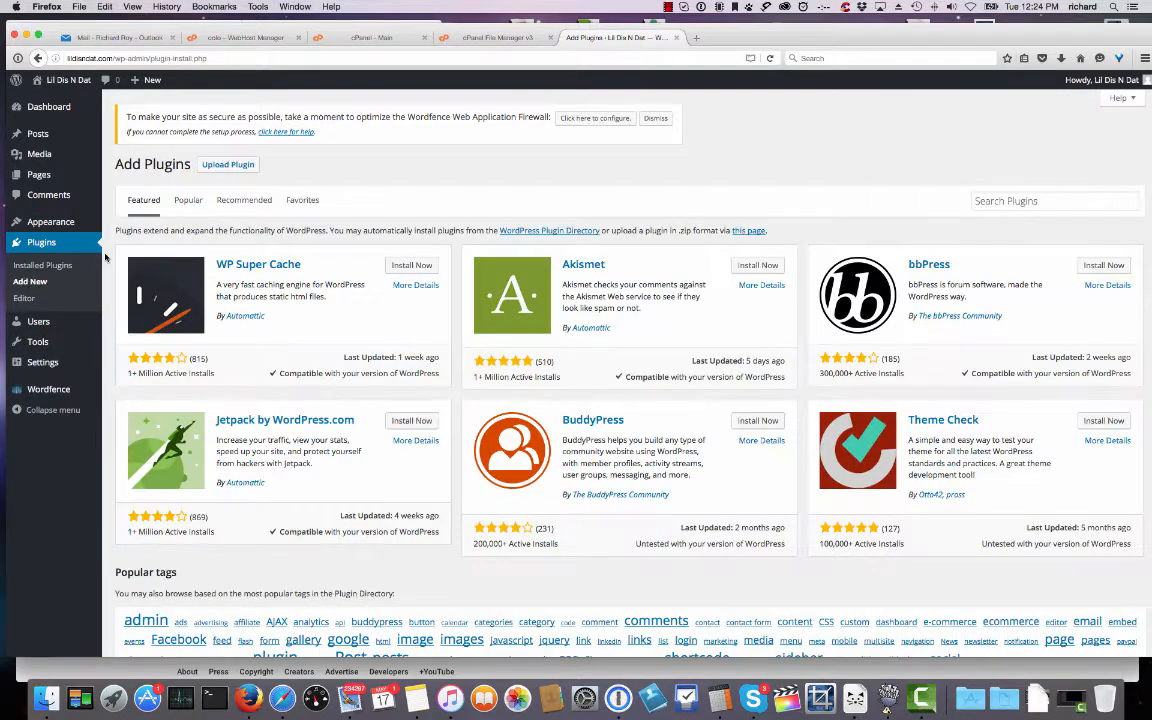
Search the plugin directory for 'wordfence', then install and activate Sucuri Security.
{"action": "left_click", "coordinate": [994, 200]}
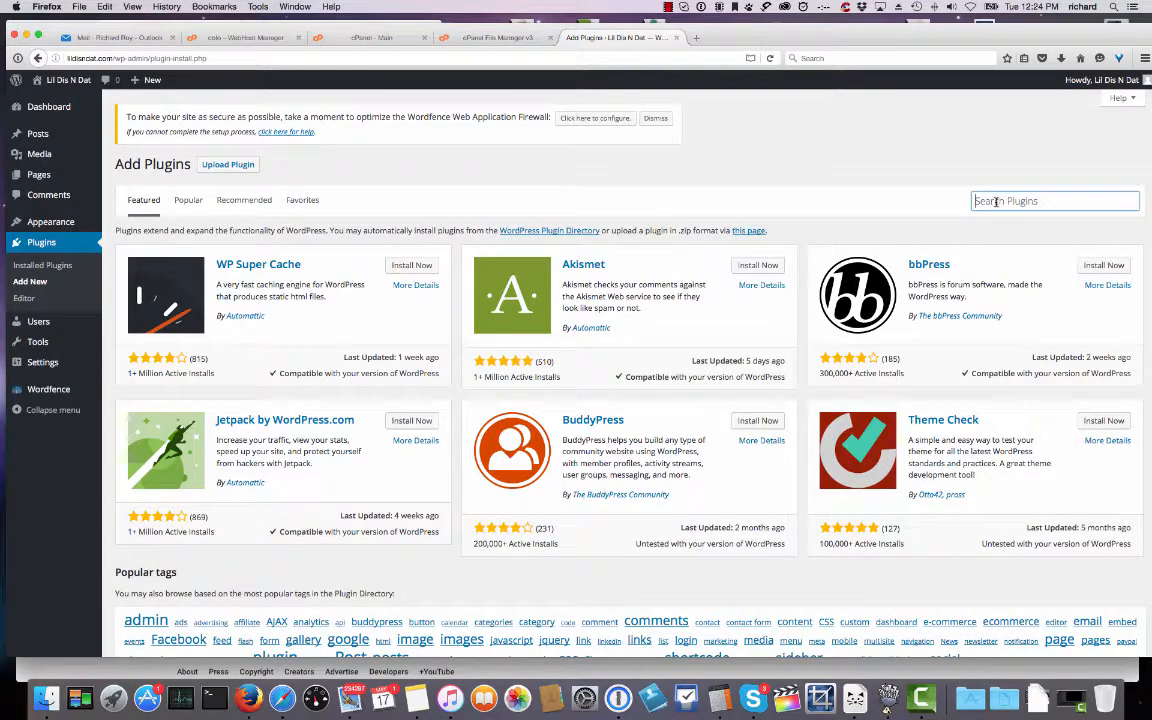
{"action": "type", "text": "wordfence"}
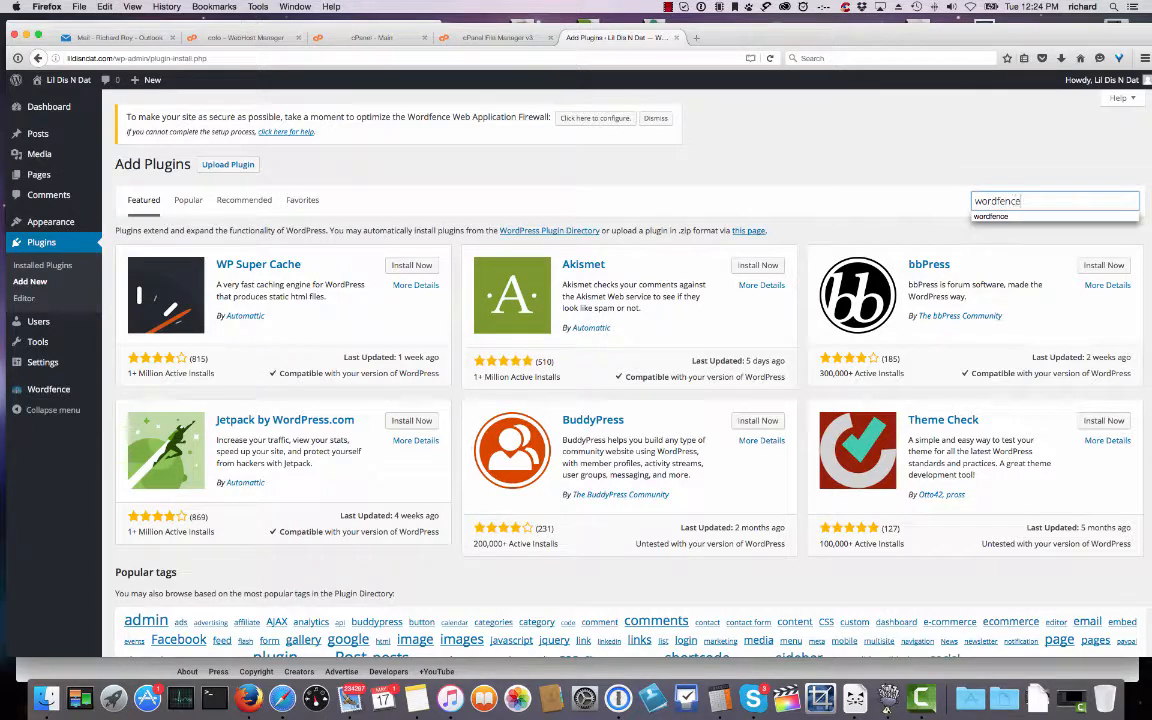
{"action": "key", "text": "Return"}
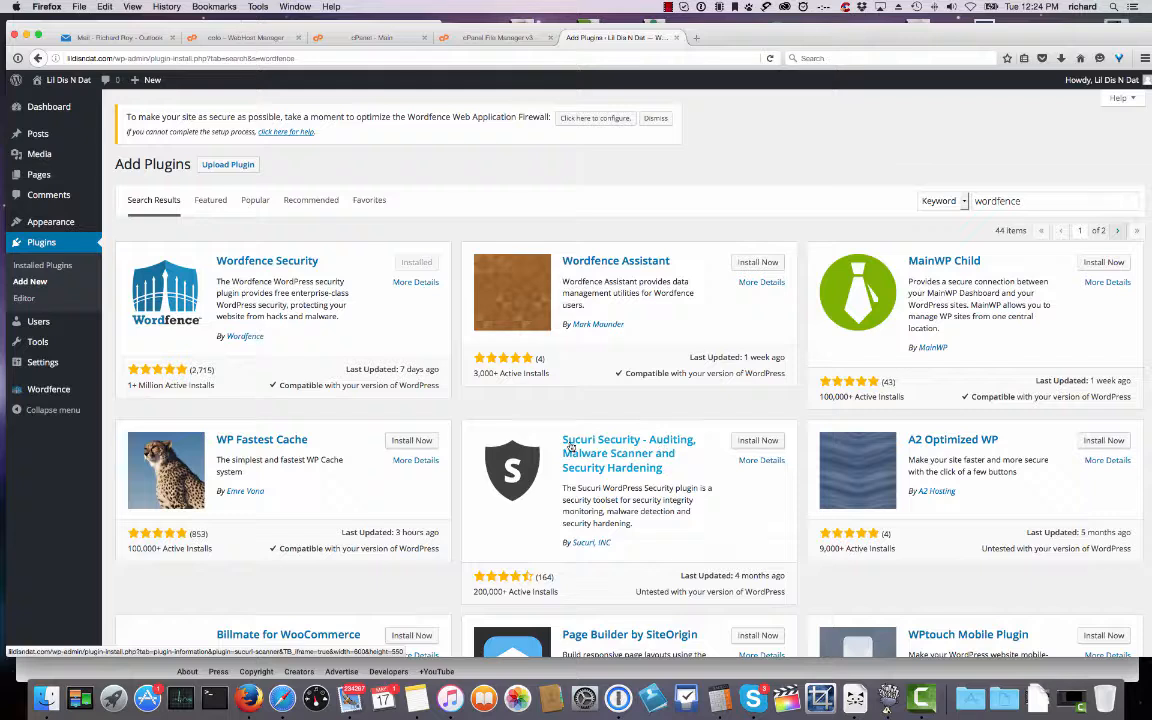
{"action": "left_click", "coordinate": [745, 441]}
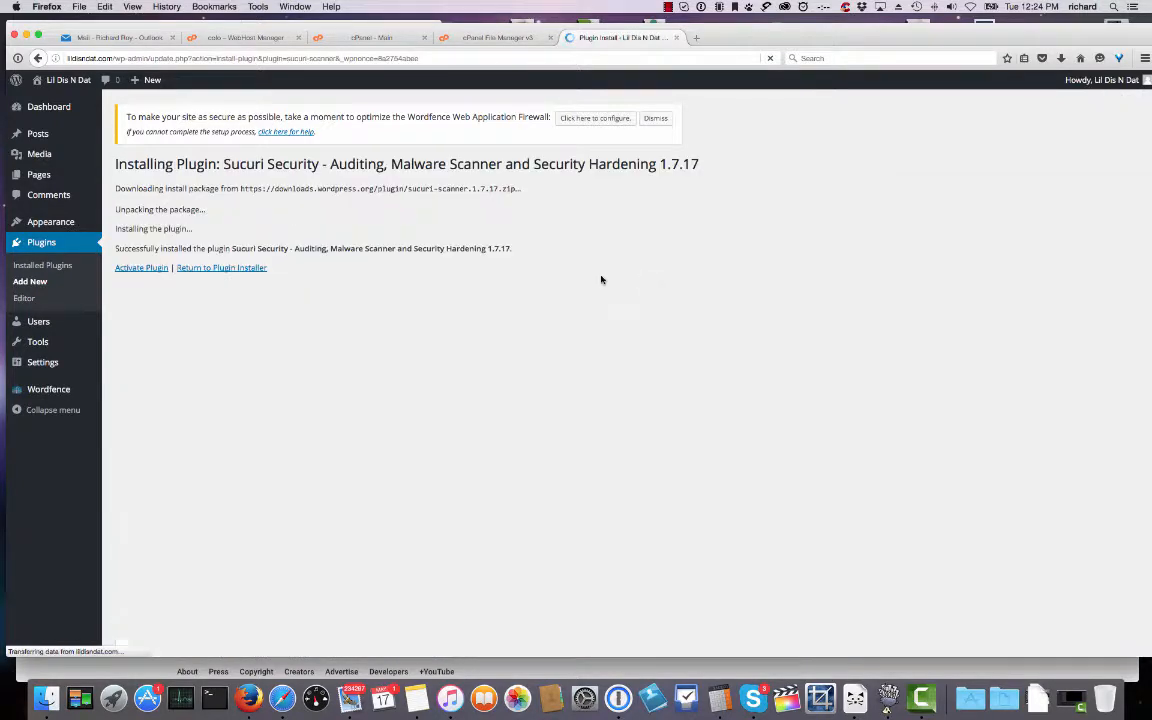
{"action": "left_click", "coordinate": [132, 268]}
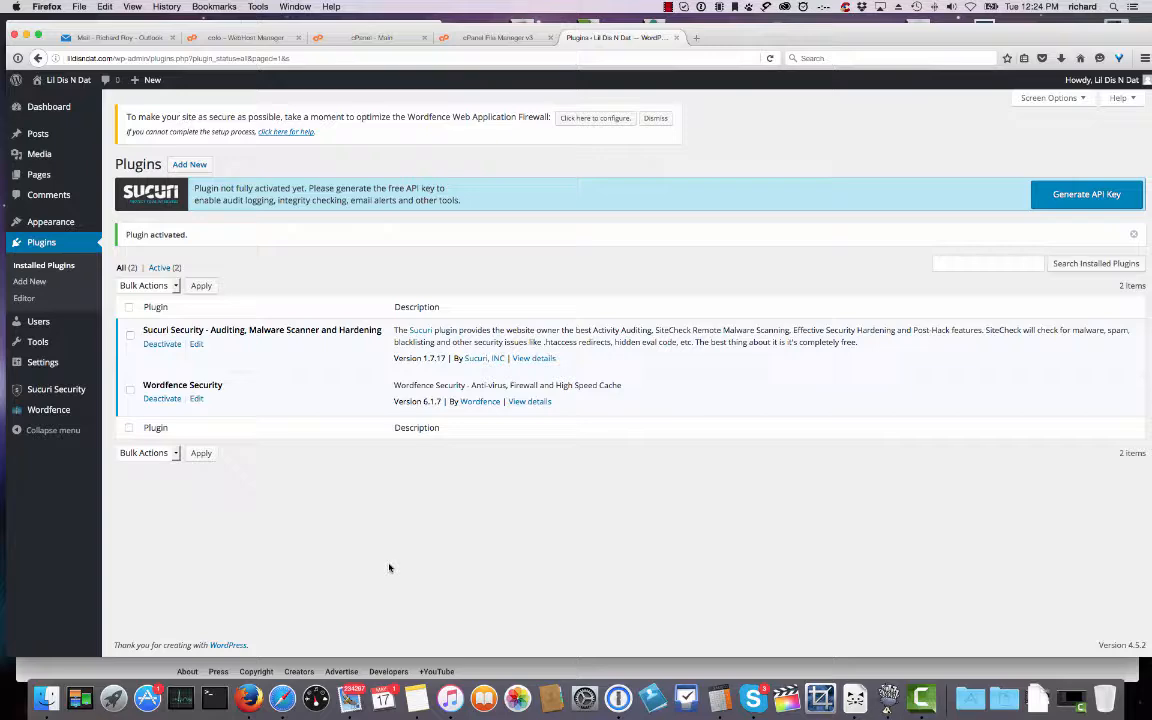
Generate and register a free Sucuri API key, then select the saved key text.
{"action": "left_click", "coordinate": [1051, 205]}
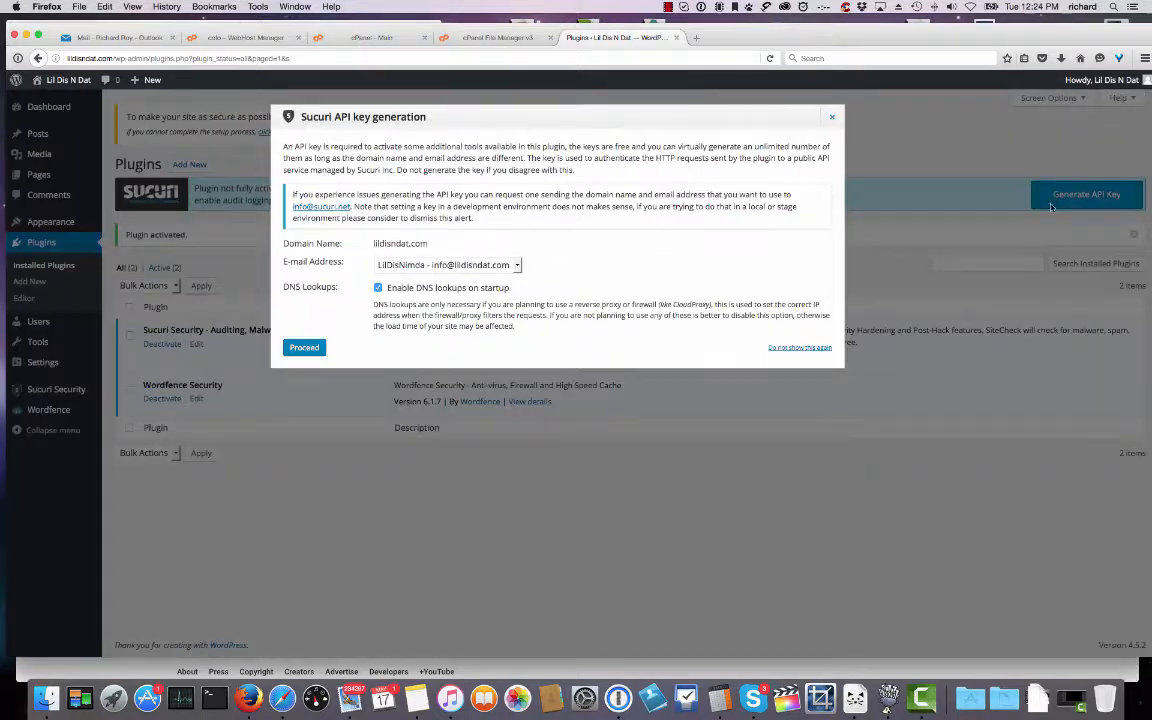
{"action": "left_click", "coordinate": [305, 348]}
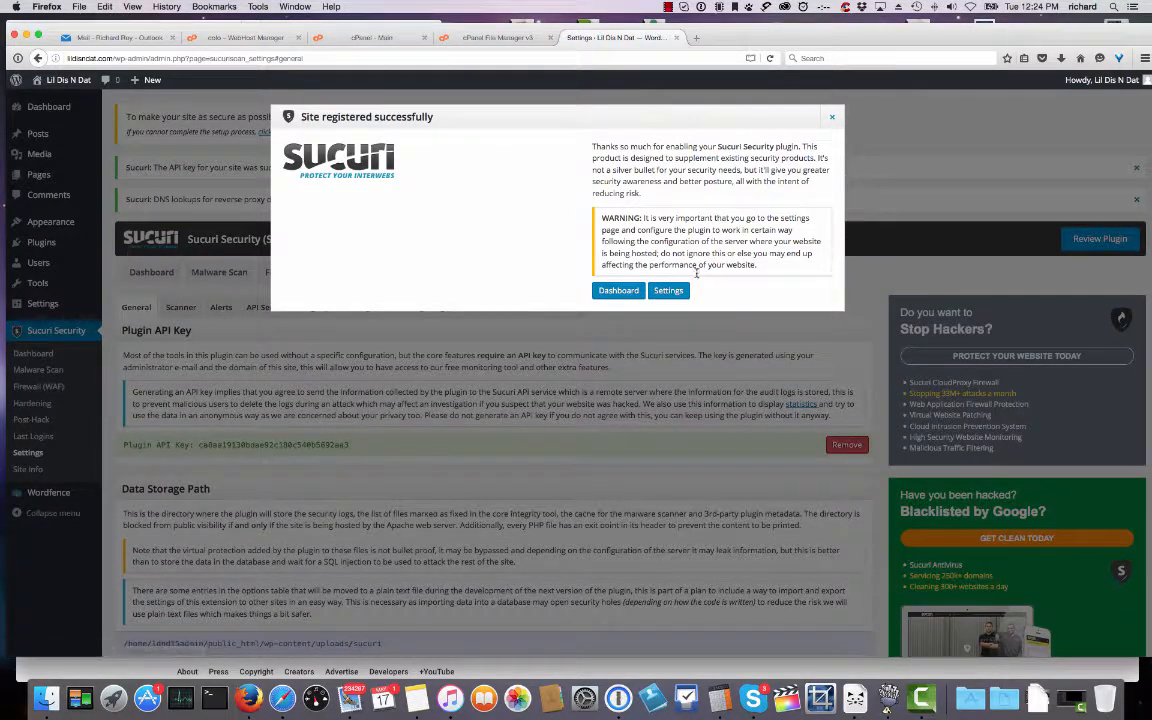
{"action": "left_click", "coordinate": [831, 117]}
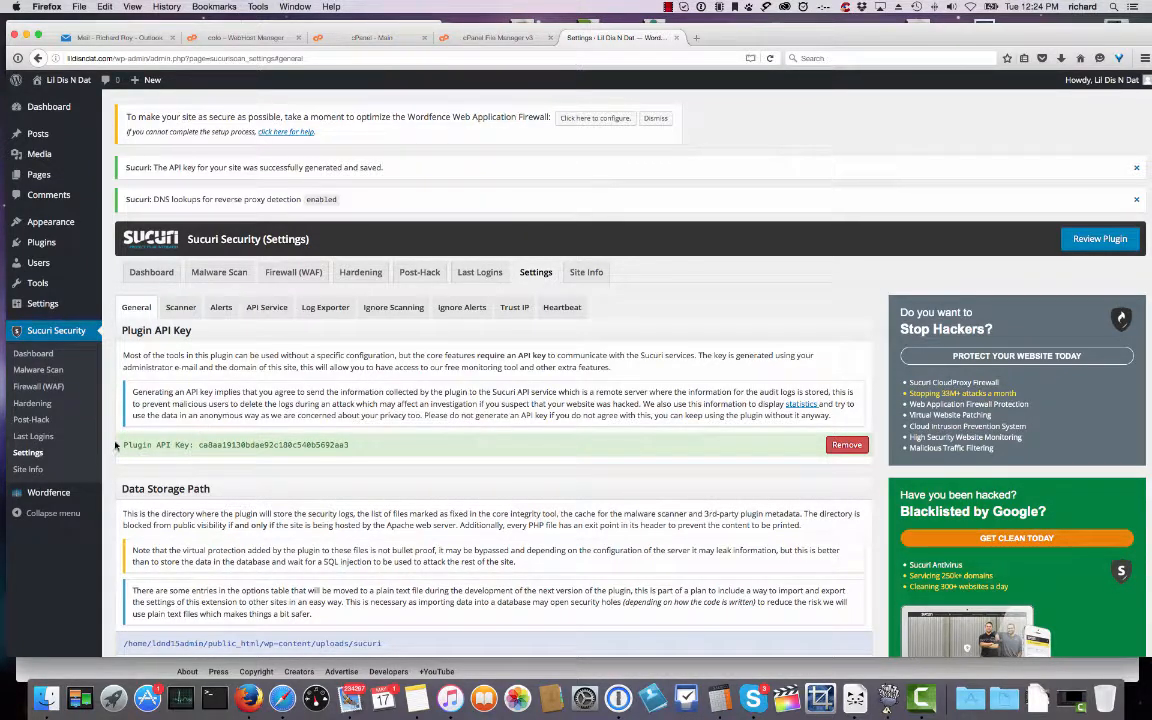
{"action": "left_click_drag", "start_coordinate": [125, 447], "coordinate": [377, 447]}
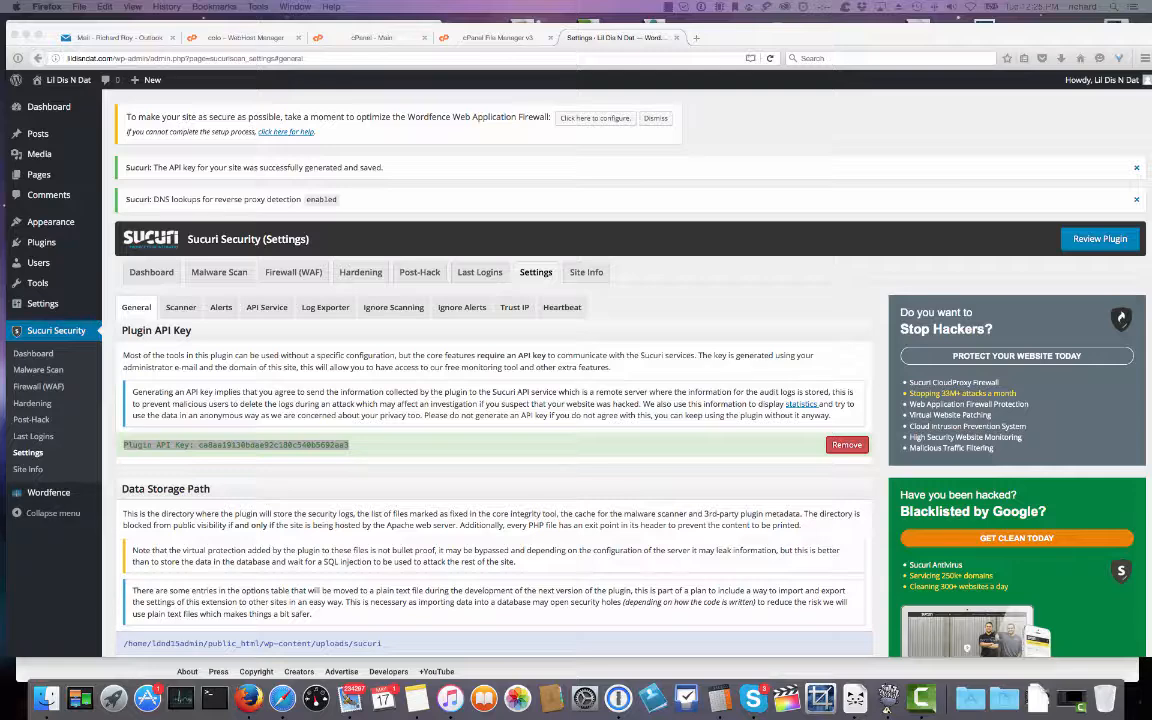
{"action": "left_click", "coordinate": [412, 443]}
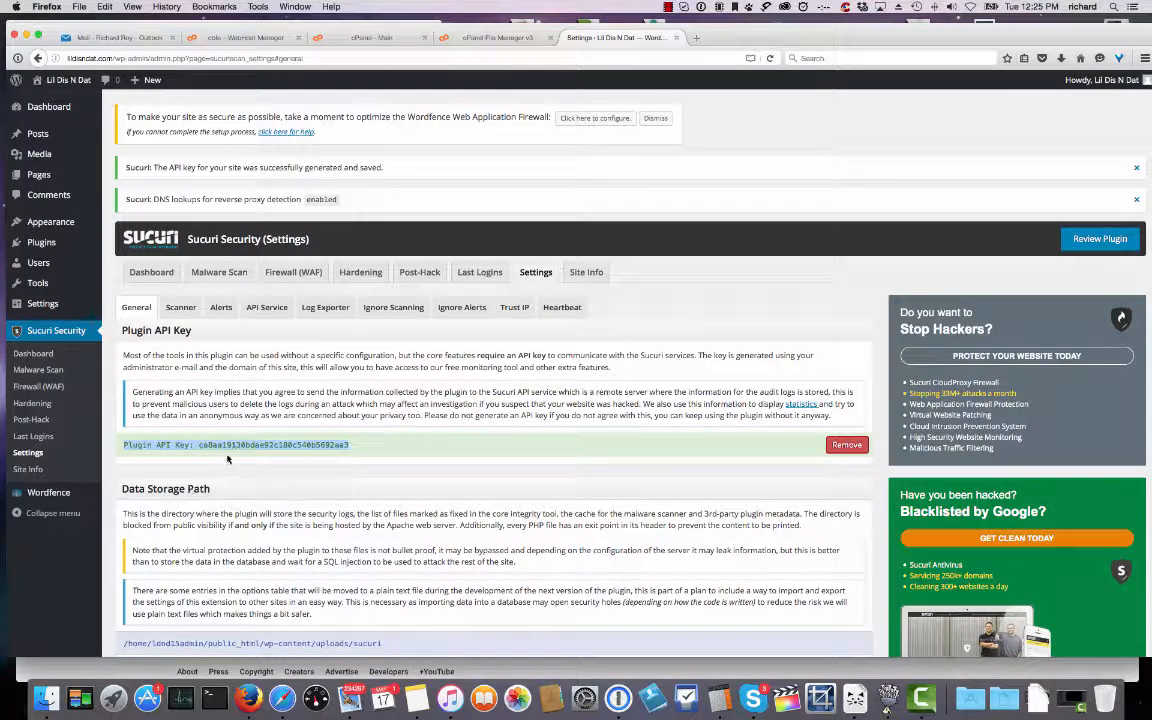
{"action": "scroll", "coordinate": [354, 371], "scroll_direction": "down", "scroll_amount": 20}
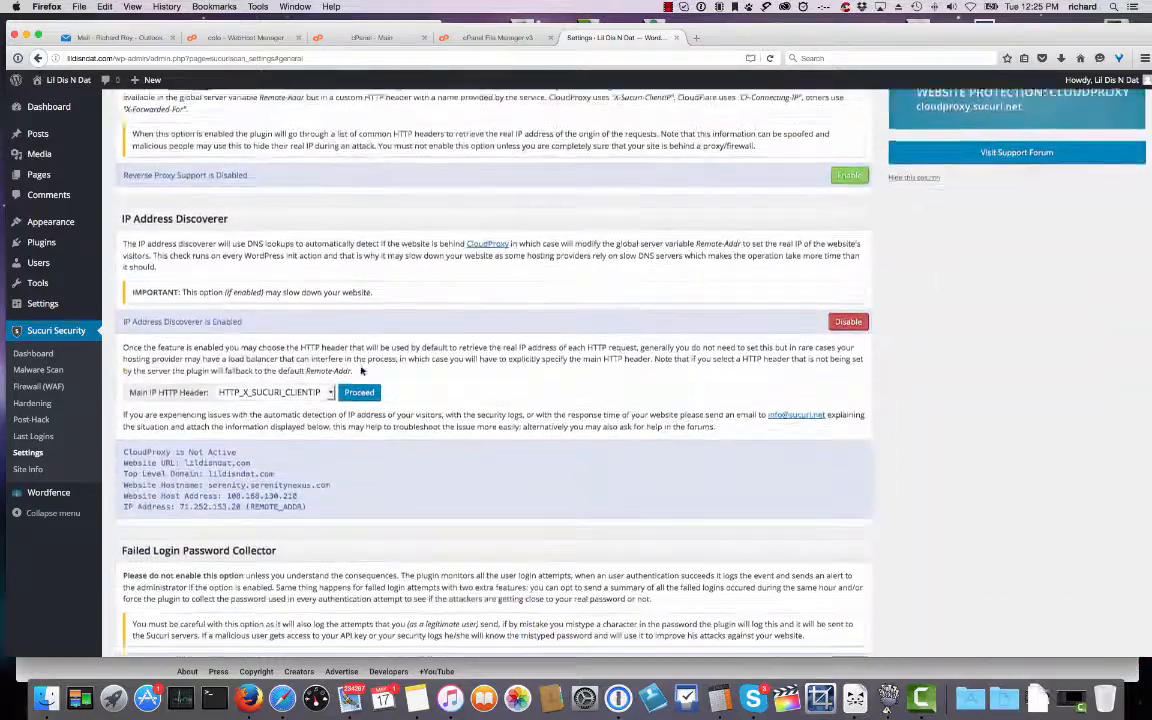
{"action": "scroll", "coordinate": [258, 438], "scroll_direction": "up", "scroll_amount": 20}
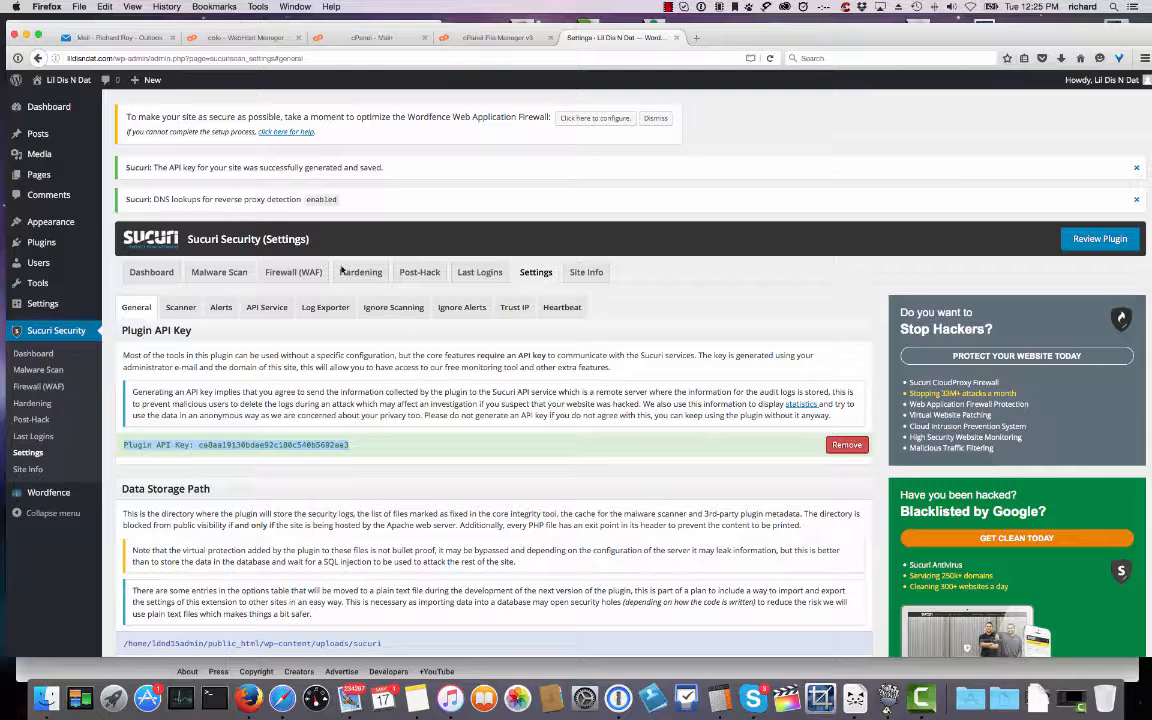
{"action": "left_click", "coordinate": [506, 41]}
In the cPanel tab, go to the Optimize Website page under Software.
{"action": "left_click", "coordinate": [373, 39]}
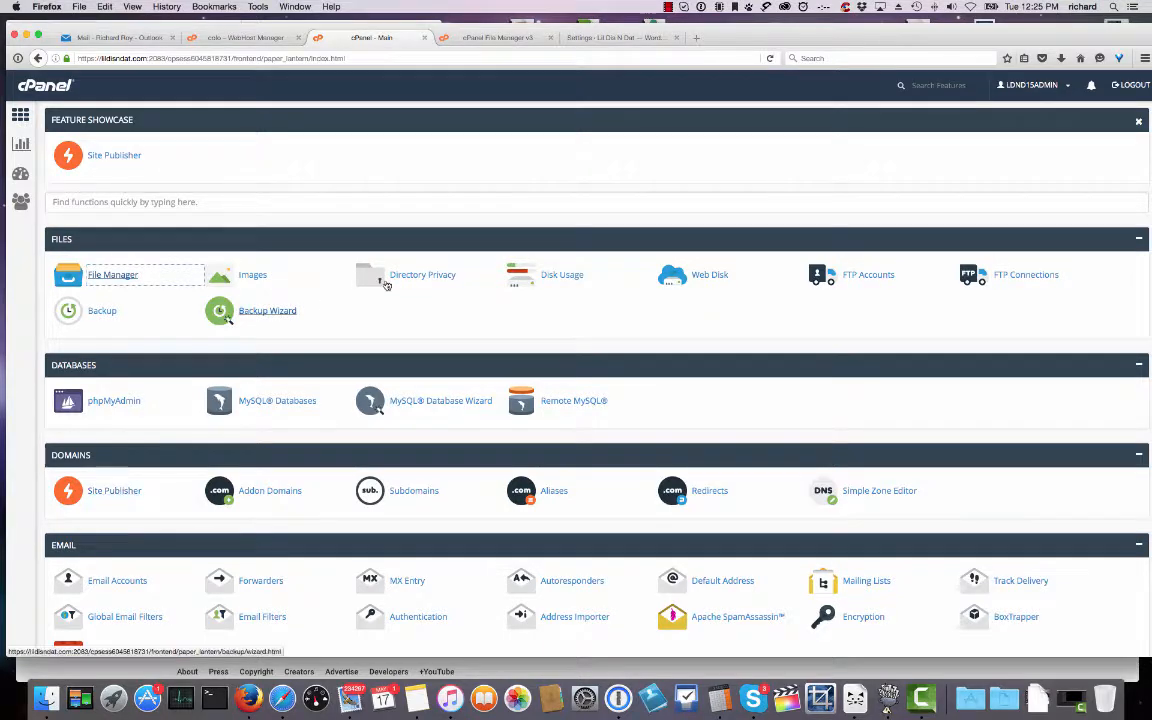
{"action": "scroll", "coordinate": [434, 293], "scroll_direction": "down", "scroll_amount": 1}
{"action": "scroll", "coordinate": [434, 293], "scroll_direction": "down", "scroll_amount": 6}
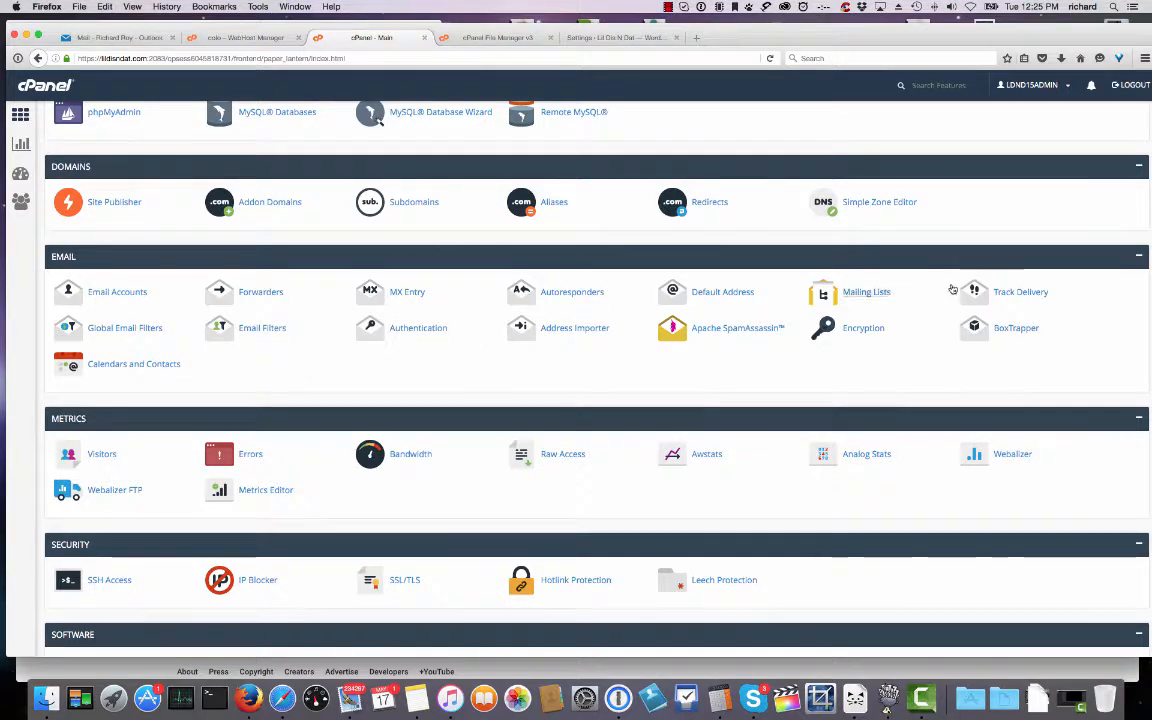
{"action": "scroll", "coordinate": [164, 294], "scroll_direction": "down", "scroll_amount": 2}
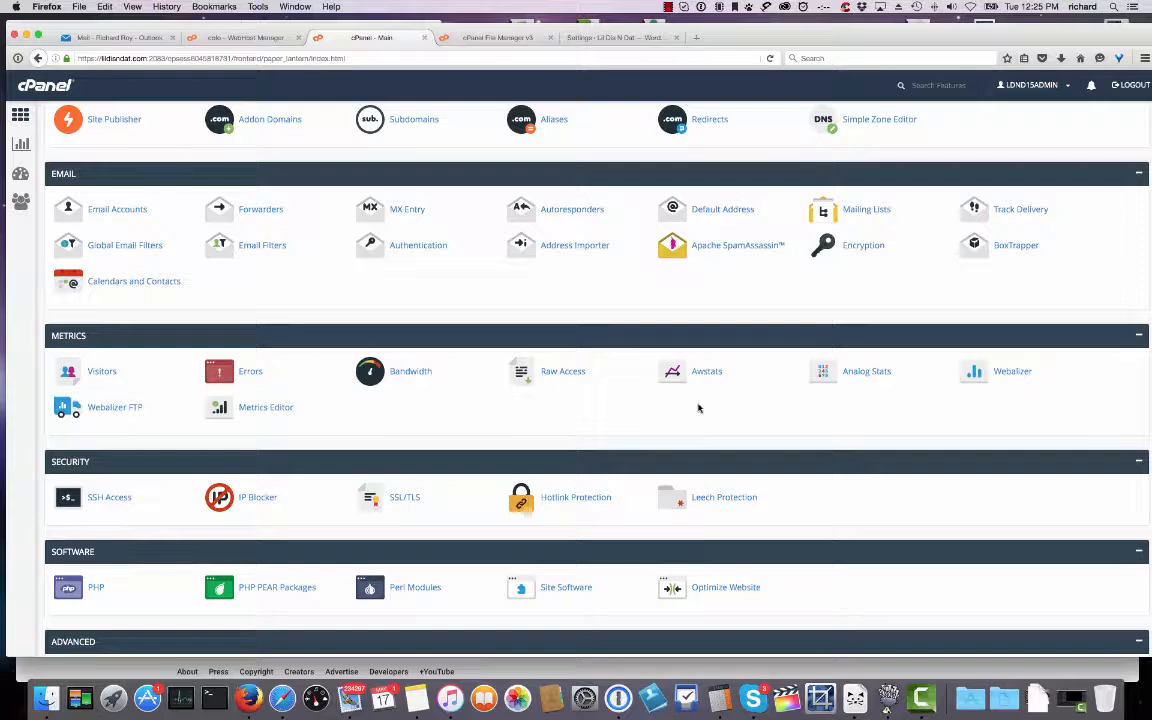
{"action": "scroll", "coordinate": [699, 407], "scroll_direction": "down", "scroll_amount": 1}
{"action": "left_click", "coordinate": [729, 576]}
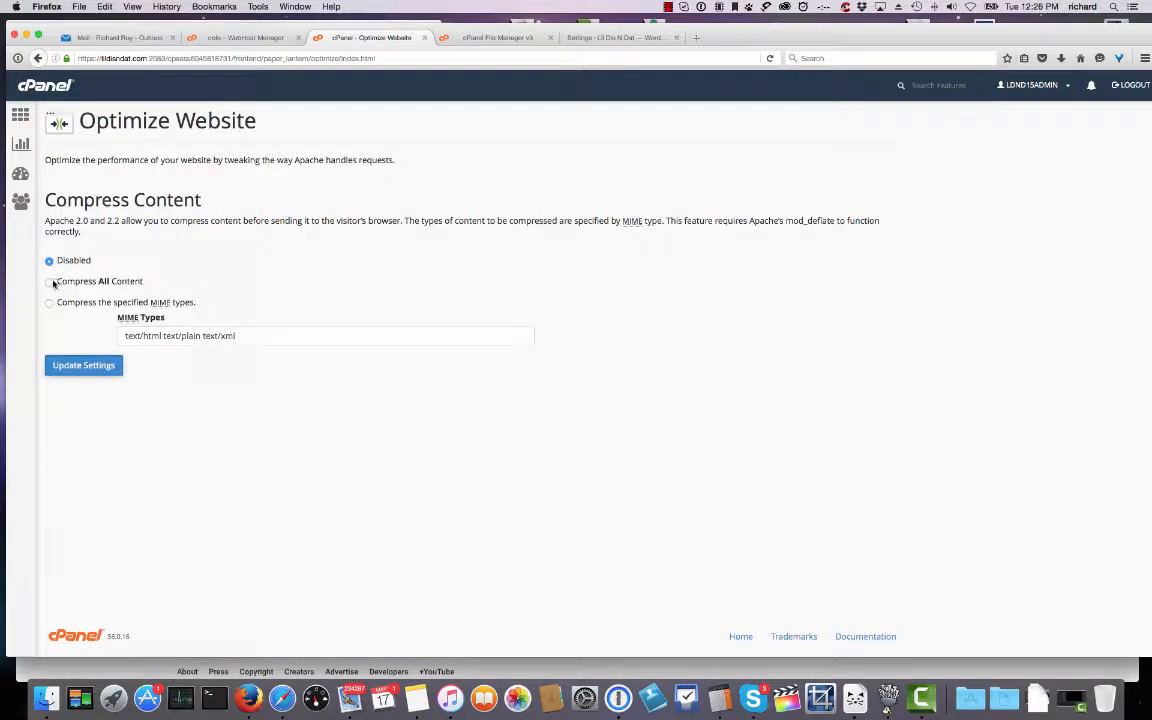
Select Compress All Content, update the settings, then return to the cPanel home page.
{"action": "left_click", "coordinate": [50, 282]}
{"action": "left_click", "coordinate": [83, 365]}
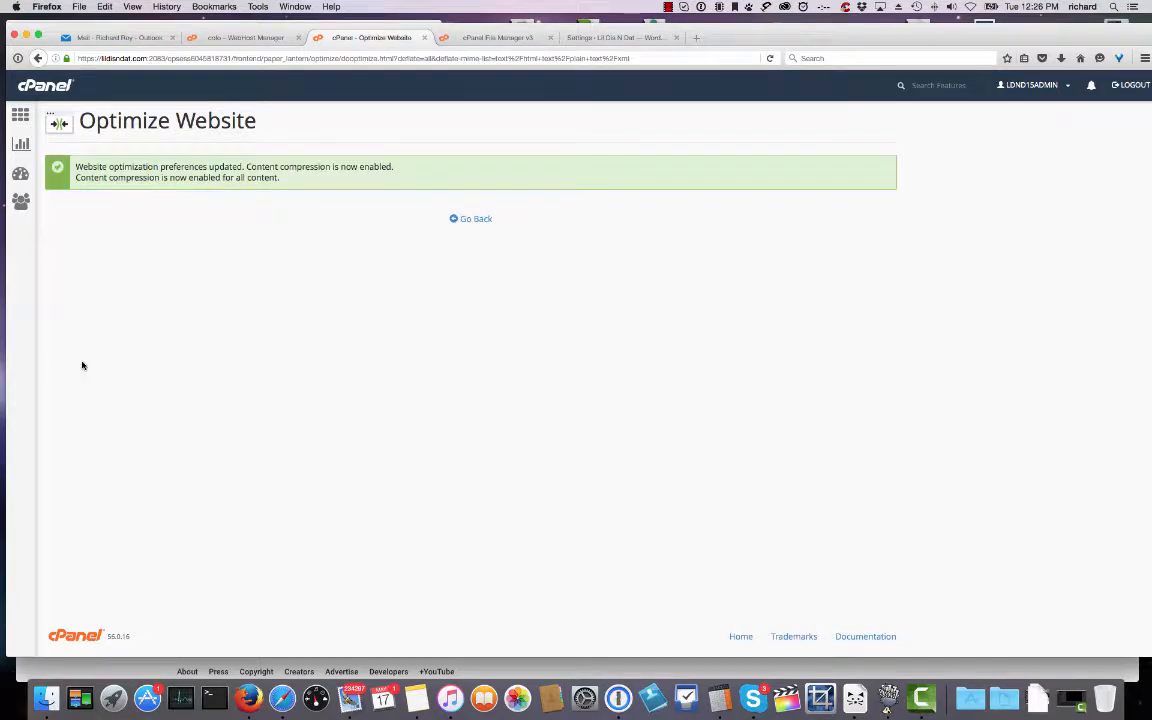
{"action": "left_click", "coordinate": [482, 219]}
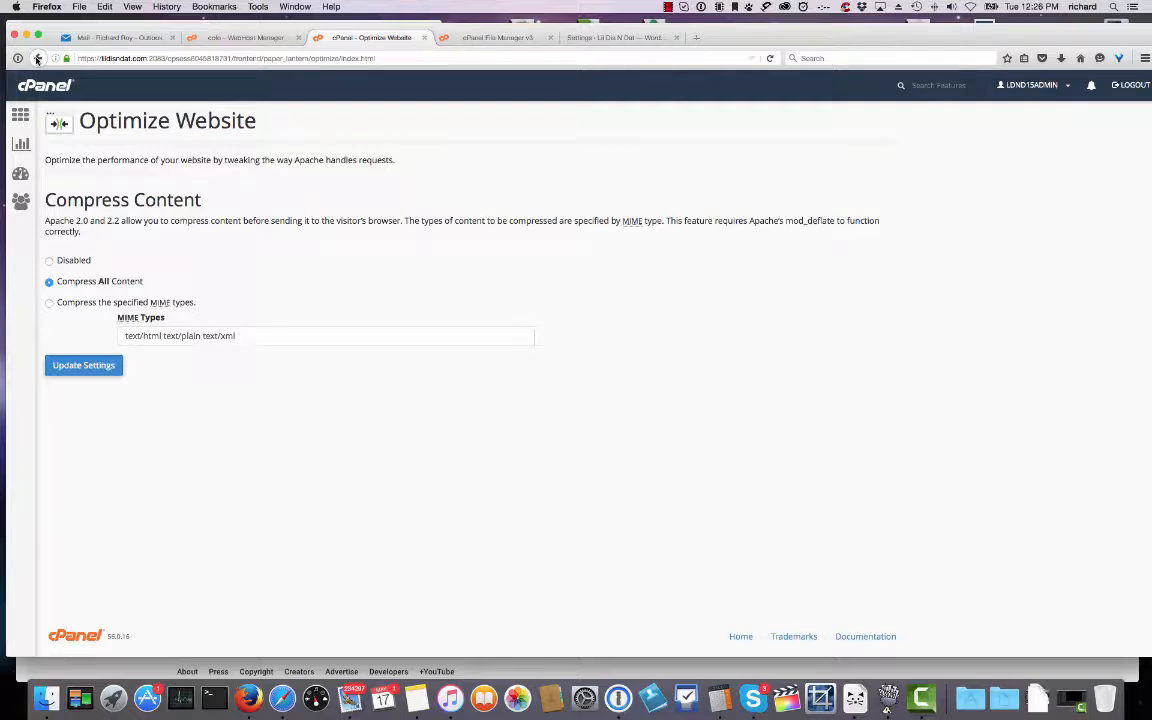
{"action": "left_click", "coordinate": [37, 58]}
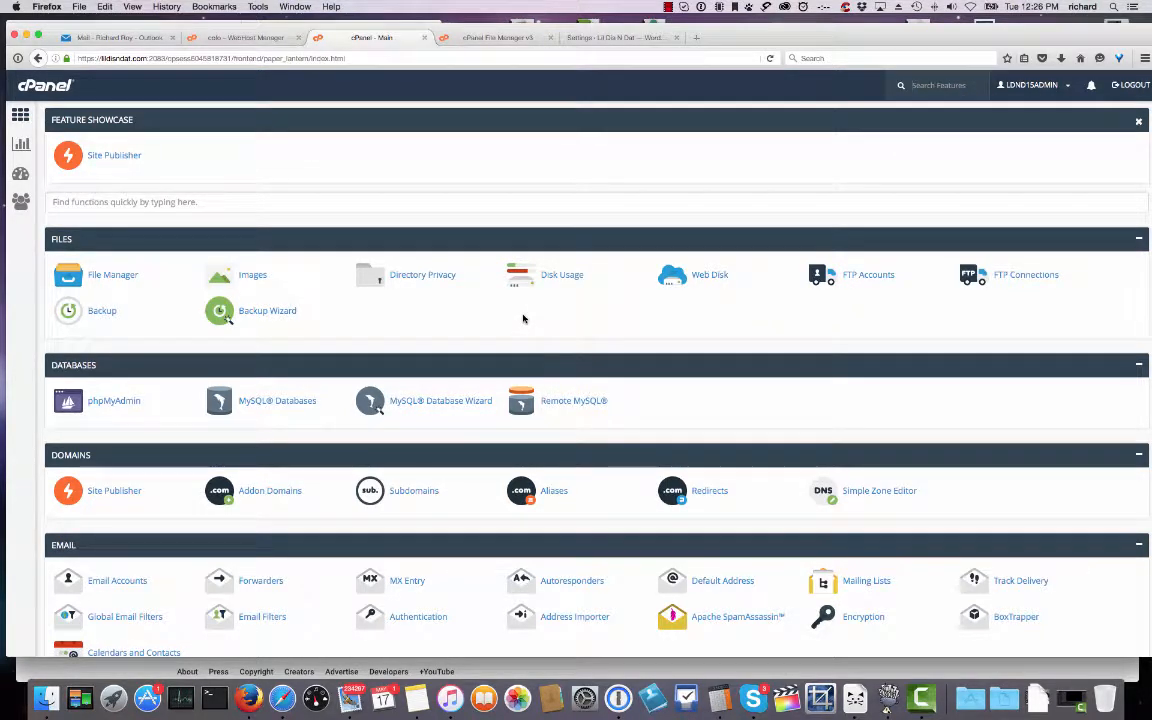
Open the Indexes manager under Advanced and select the public_html folder.
{"action": "scroll", "coordinate": [522, 318], "scroll_direction": "down", "scroll_amount": 1}
{"action": "scroll", "coordinate": [522, 318], "scroll_direction": "down", "scroll_amount": 4}
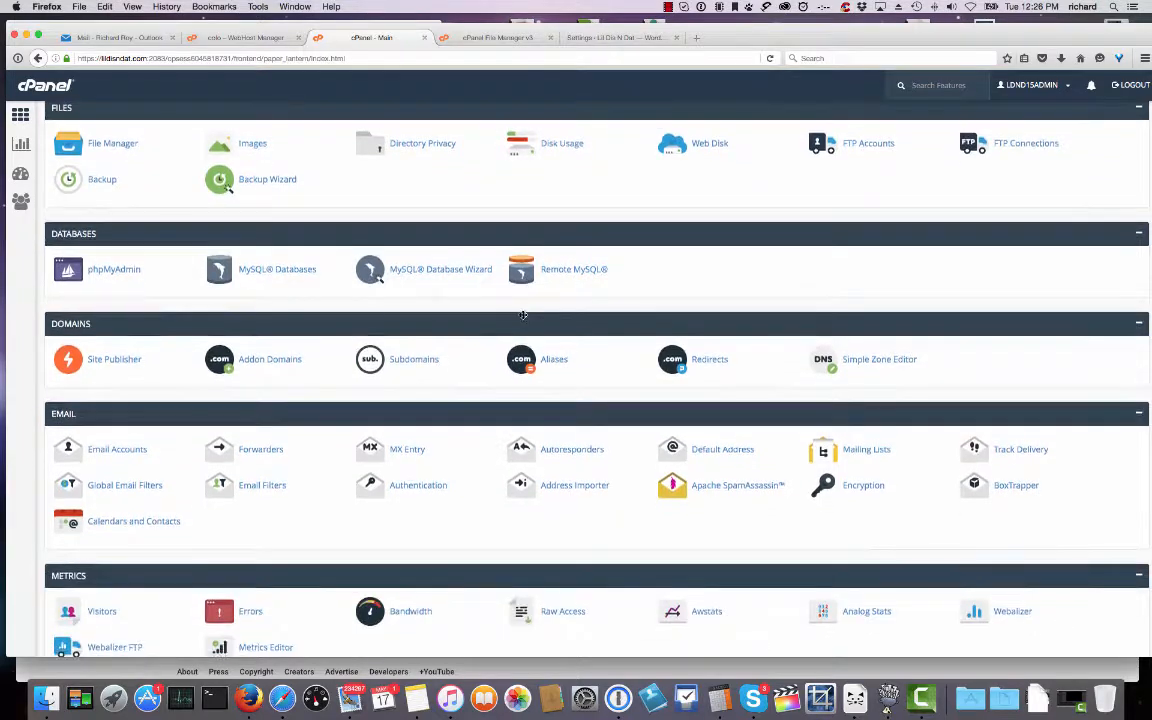
{"action": "scroll", "coordinate": [522, 315], "scroll_direction": "down", "scroll_amount": 2}
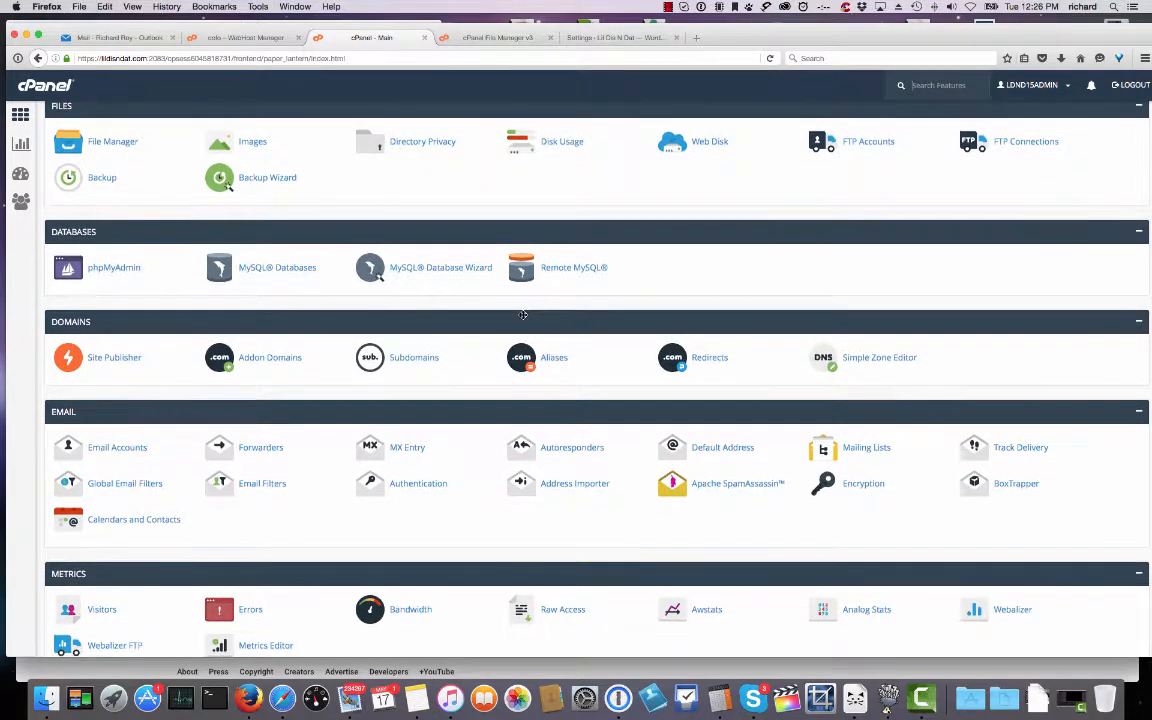
{"action": "scroll", "coordinate": [522, 317], "scroll_direction": "down", "scroll_amount": 5}
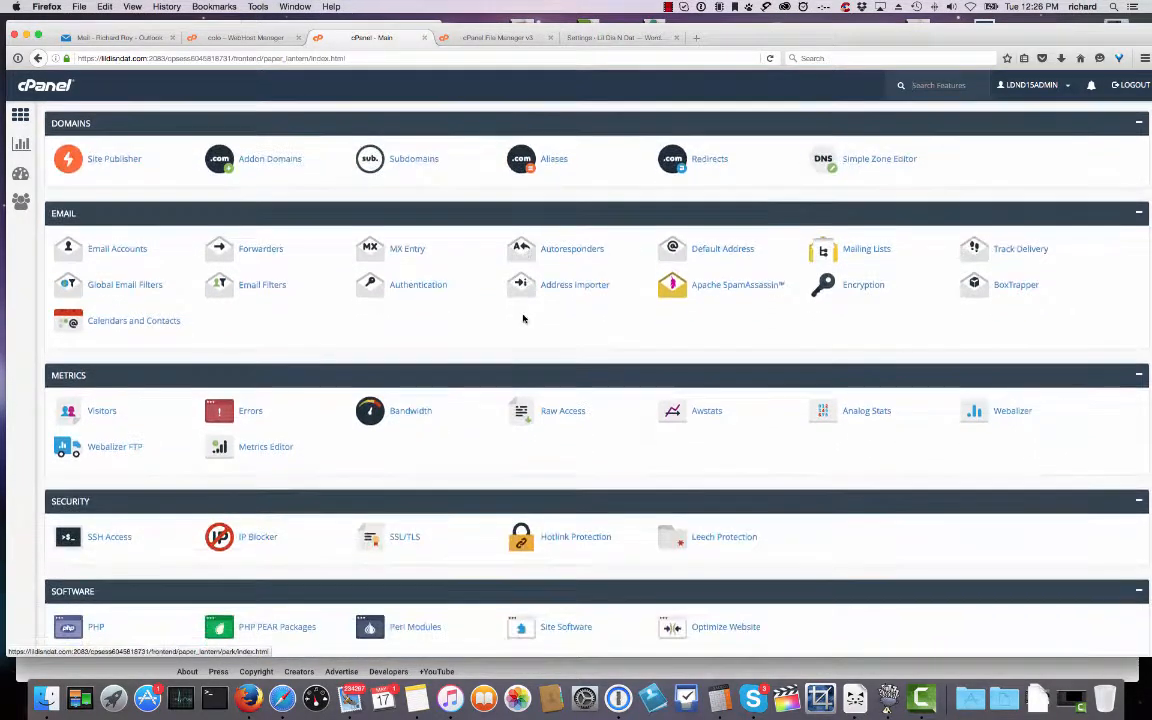
{"action": "scroll", "coordinate": [522, 318], "scroll_direction": "down", "scroll_amount": 5}
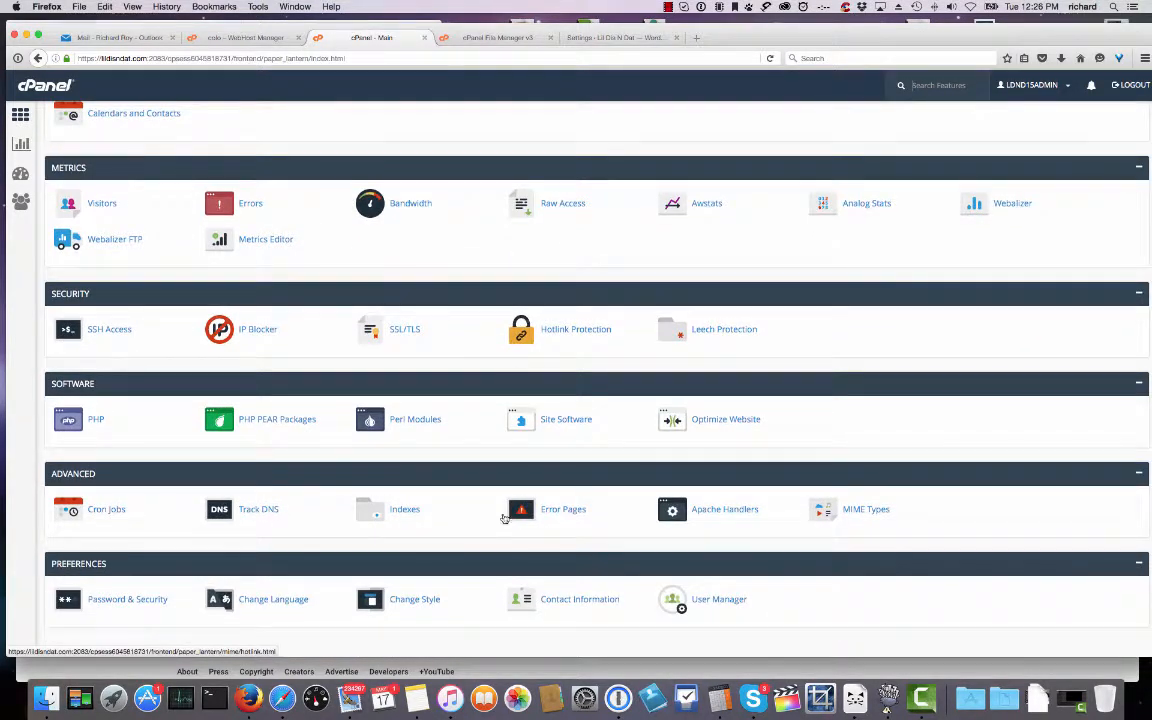
{"action": "left_click", "coordinate": [405, 510]}
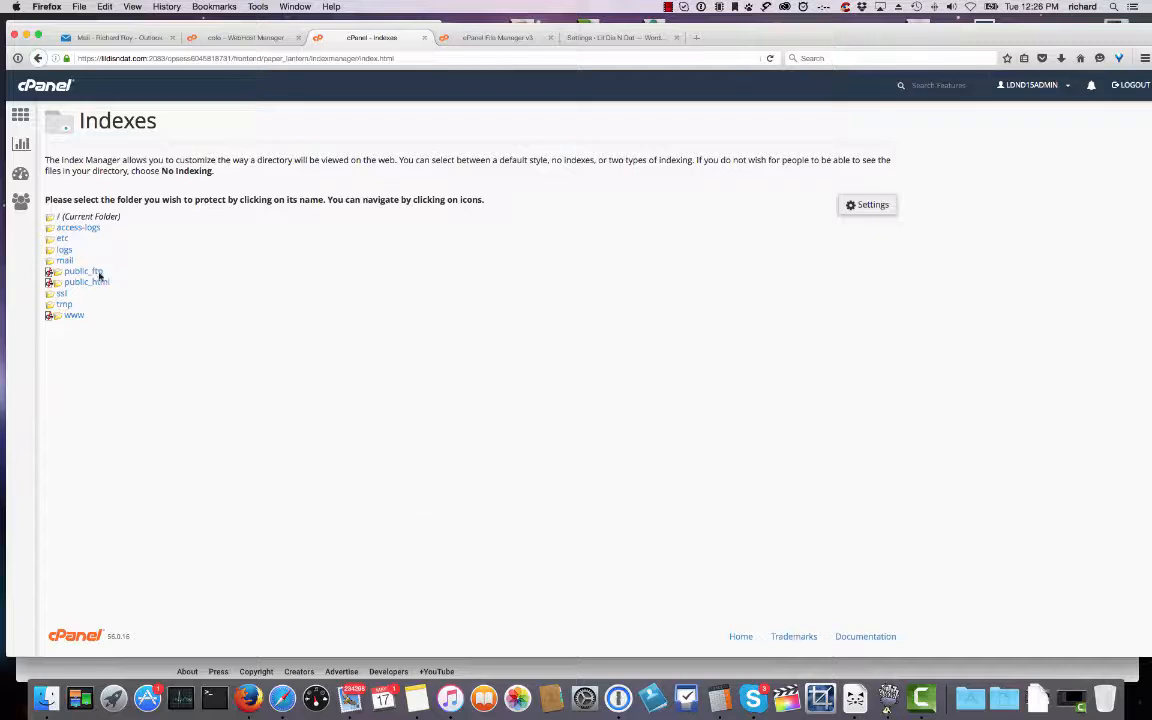
{"action": "left_click", "coordinate": [55, 283]}
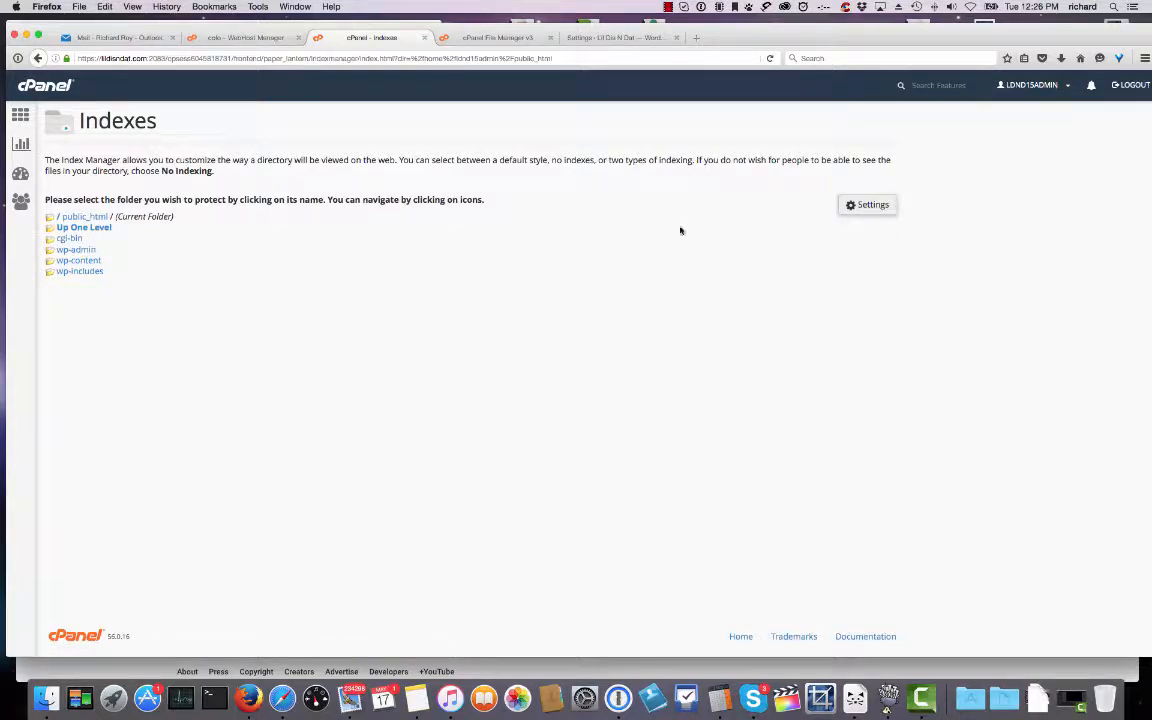
Review the No Indexing option explanation for public_html.
{"action": "left_click_drag", "start_coordinate": [161, 173], "coordinate": [214, 172]}
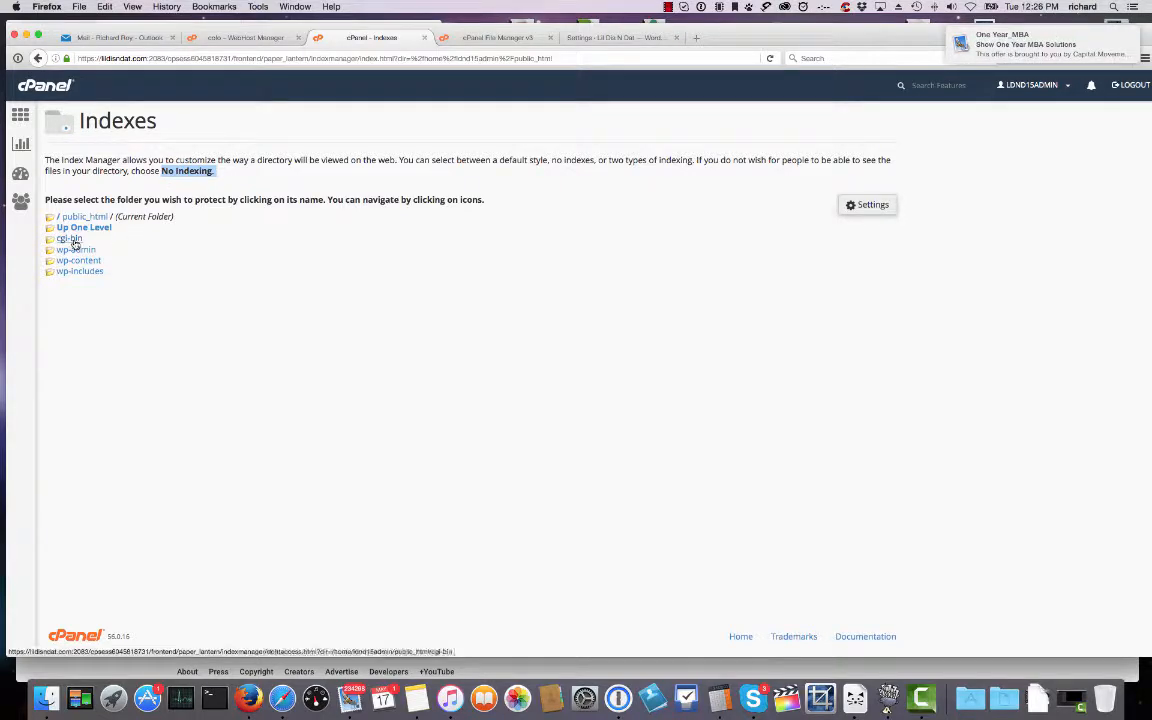
{"action": "left_click", "coordinate": [172, 173]}
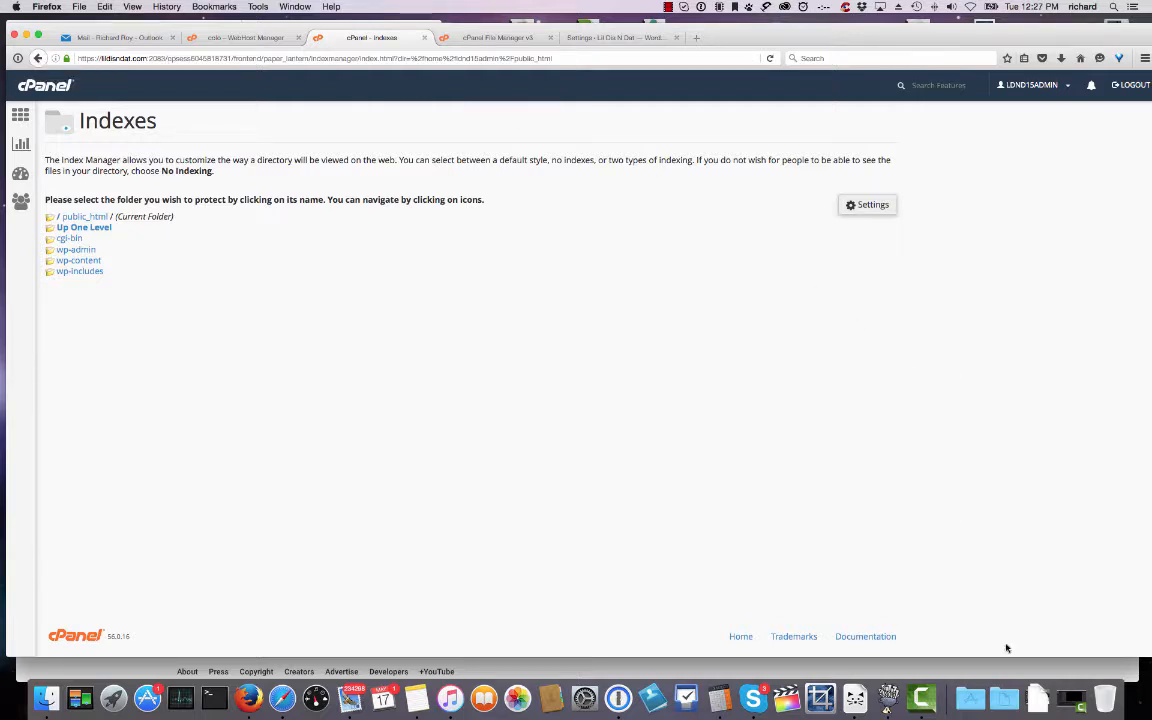
{"action": "left_click", "coordinate": [921, 697]}
{"action": "left_click", "coordinate": [668, 7]}
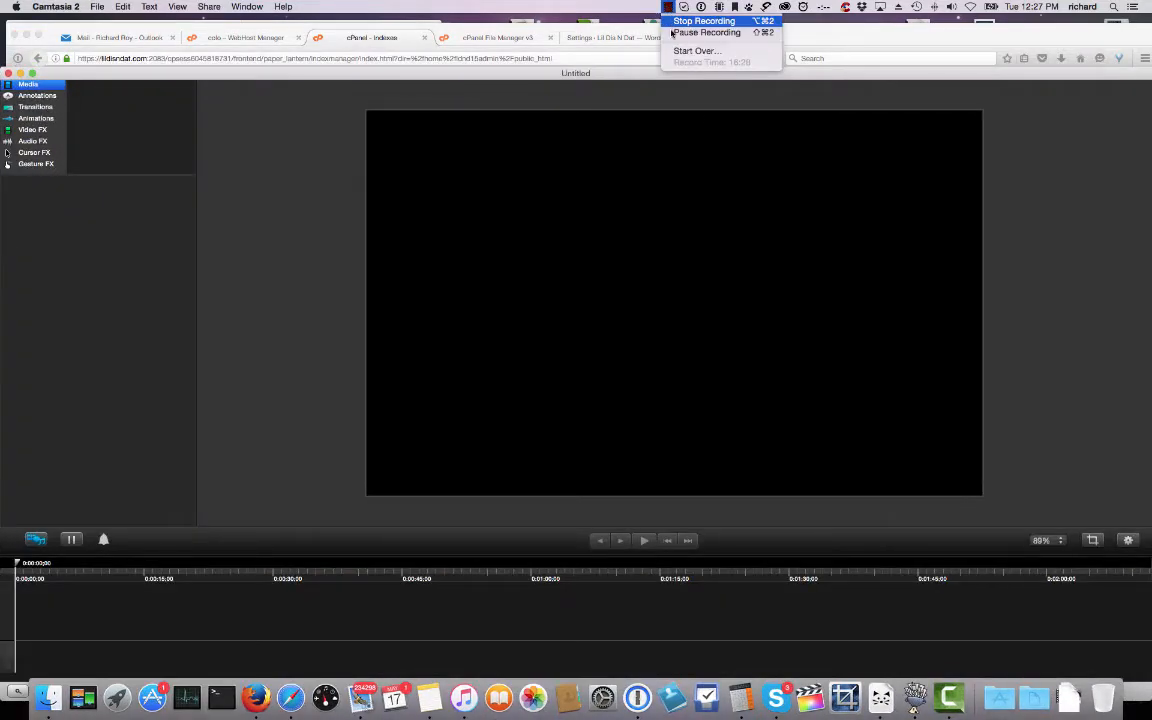